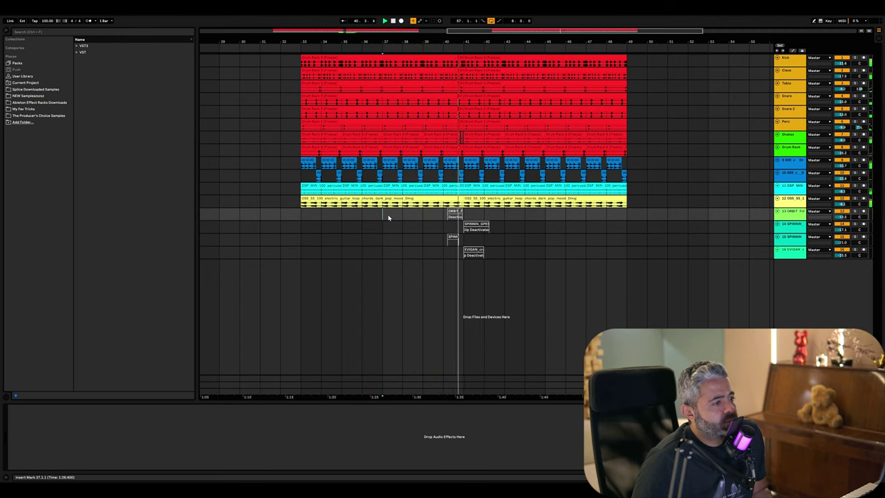
Step: Play the arrangement through the bar 41 transition, starting at the deactivated ORBIT fill clip
drag(464, 220, 624, 64)
click(448, 220)
key(space)
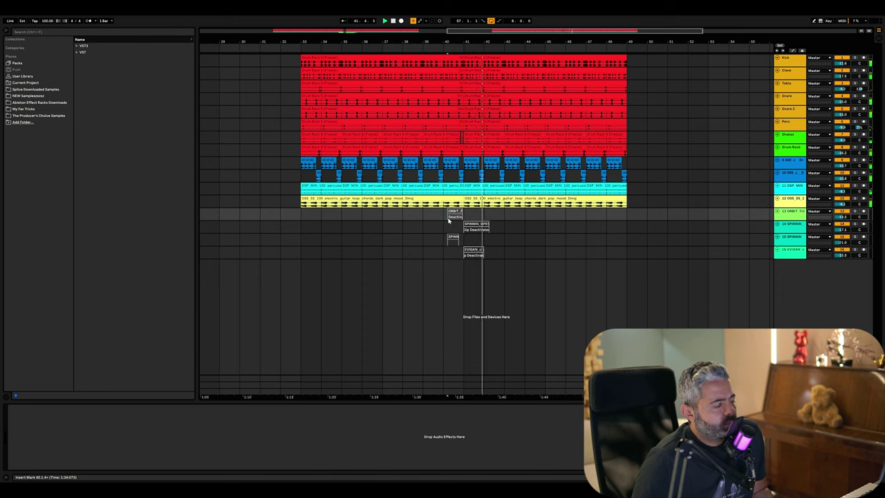
key(space)
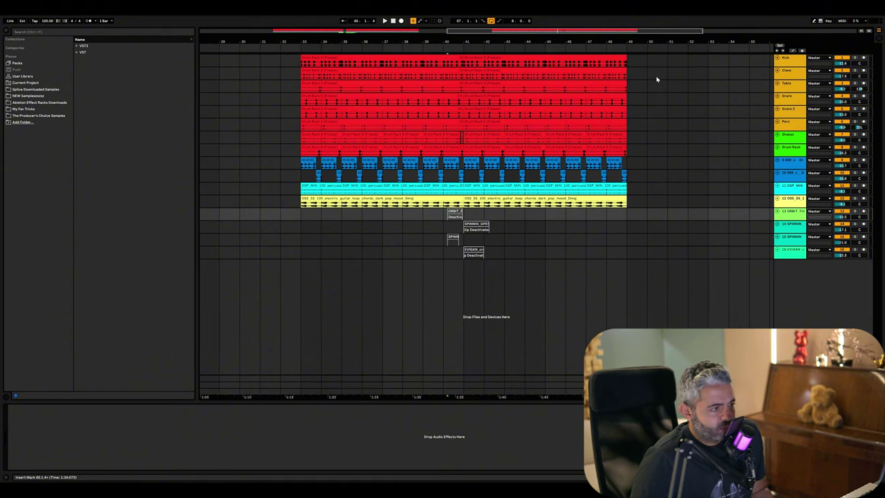
Step: Examine the deactivated FX clips between bars 40 and 43 and the section from bar 41 to 49, playing from bar 40
click(443, 218)
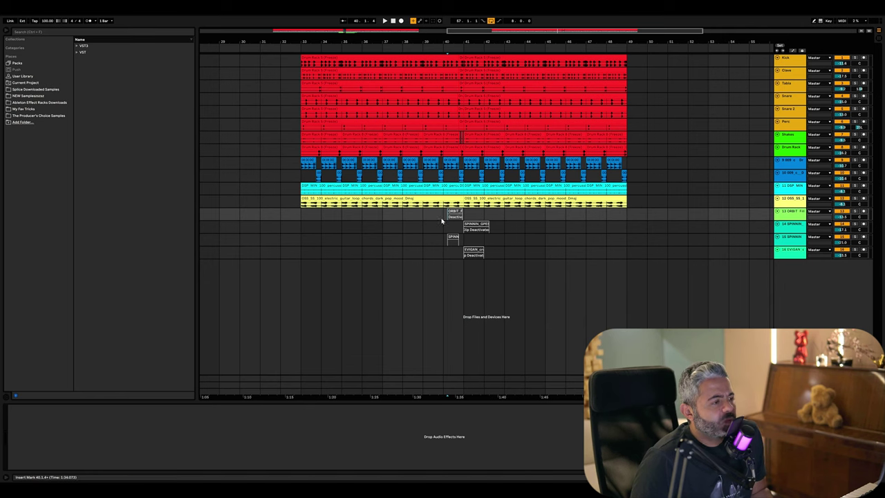
drag(443, 218, 512, 256)
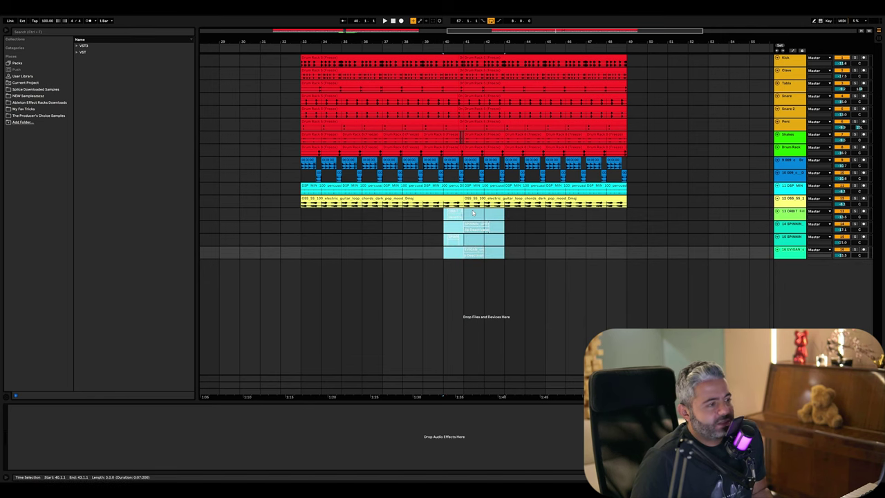
drag(463, 214, 603, 91)
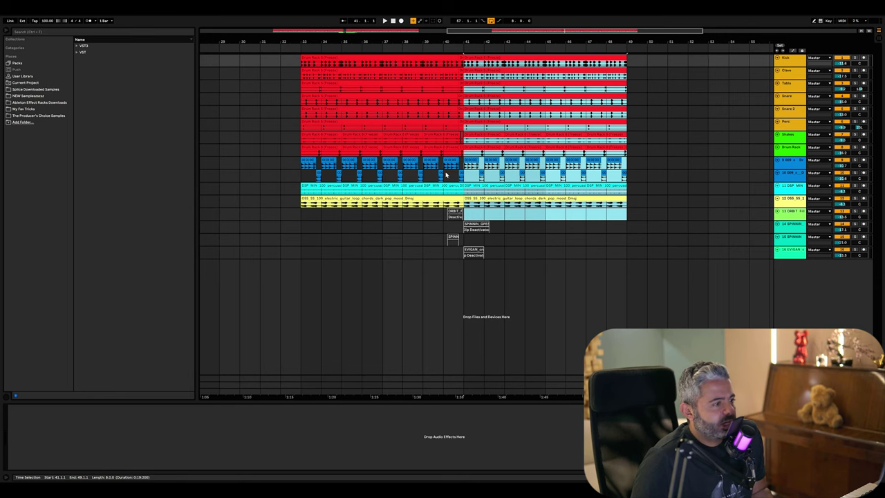
click(446, 184)
scroll(446, 185, up, 3)
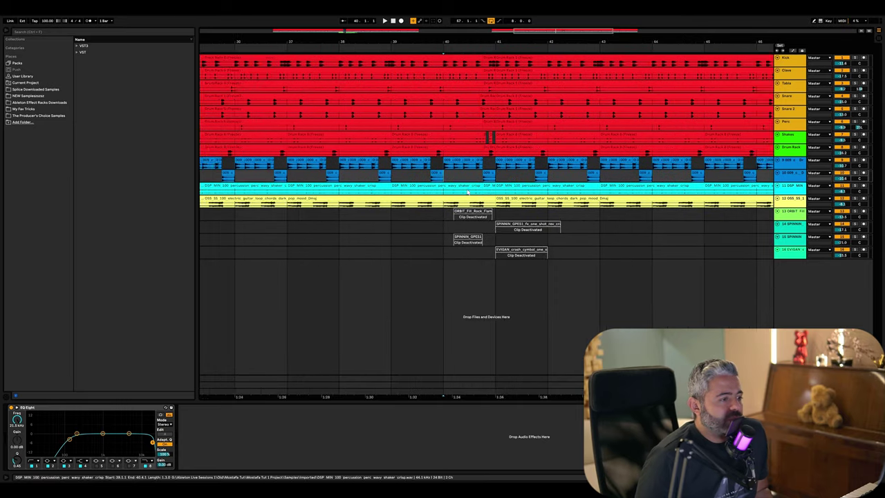
key(space)
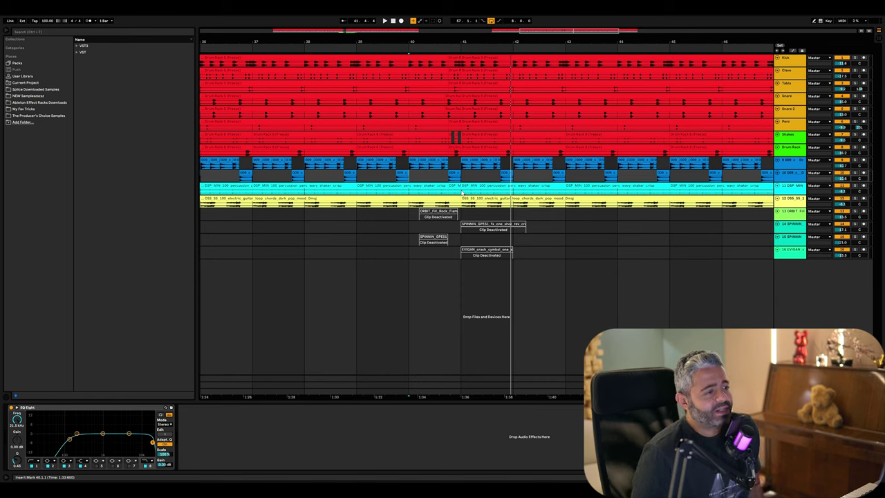
Step: Set the arrangement's fixed grid to 1/4
right_click(574, 236)
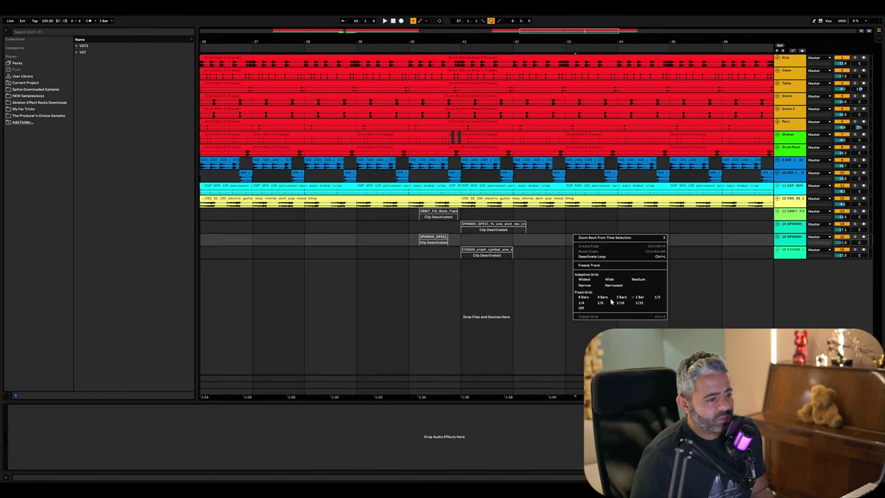
click(409, 223)
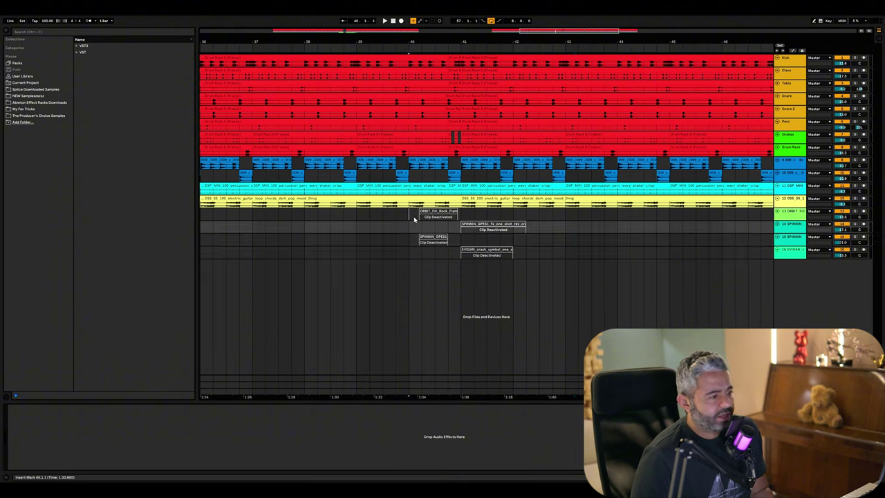
drag(408, 210, 461, 257)
key(ctrl+z)
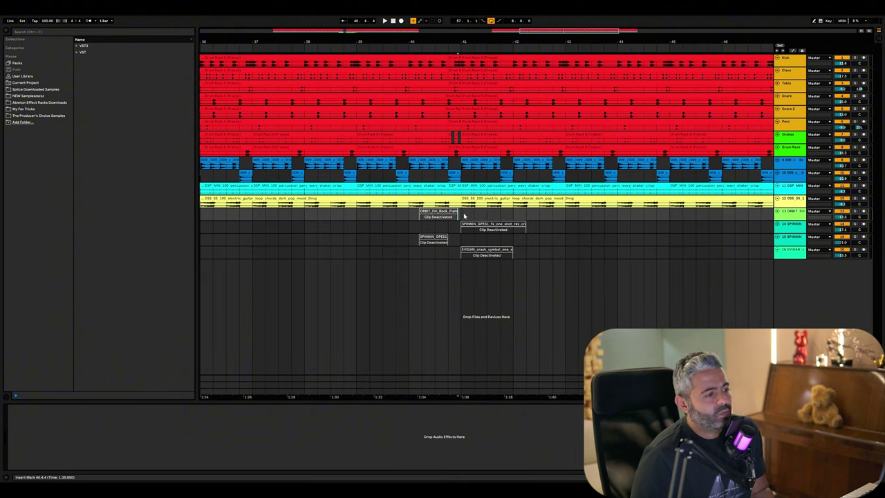
click(462, 219)
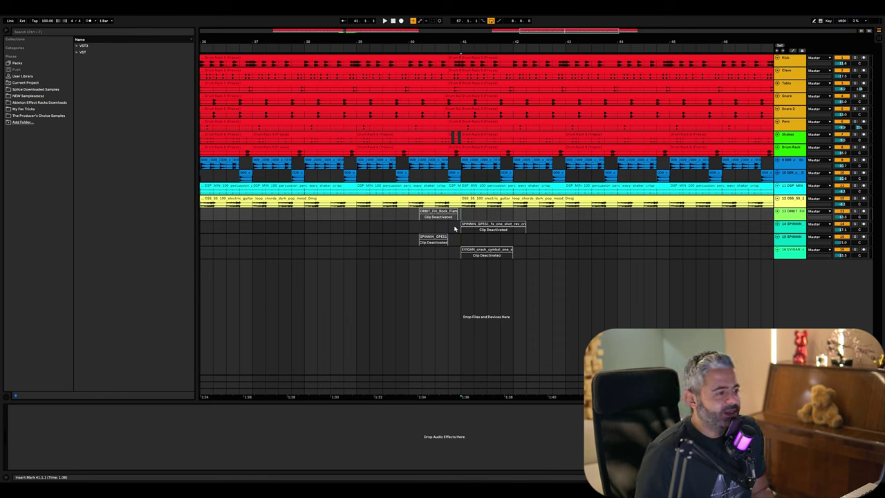
Step: Listen to the change into bar 41 without the transition effects, starting playback from bar 40
click(436, 229)
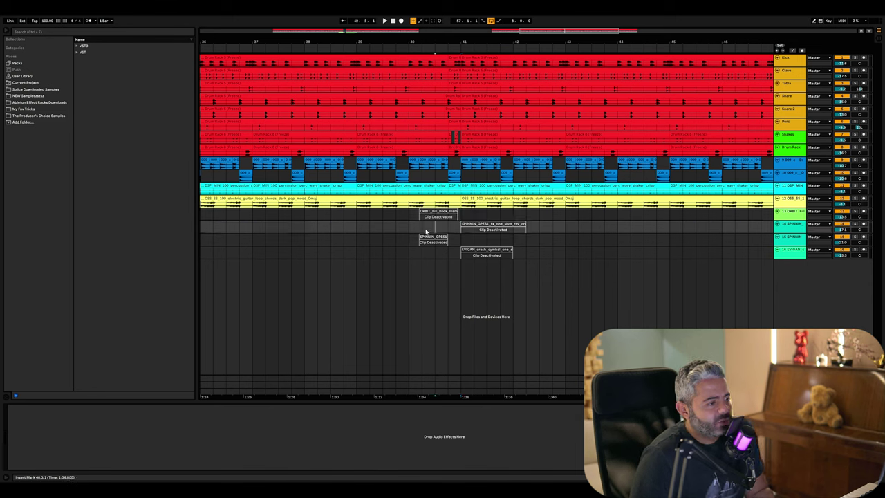
shift+click(409, 230)
click(408, 231)
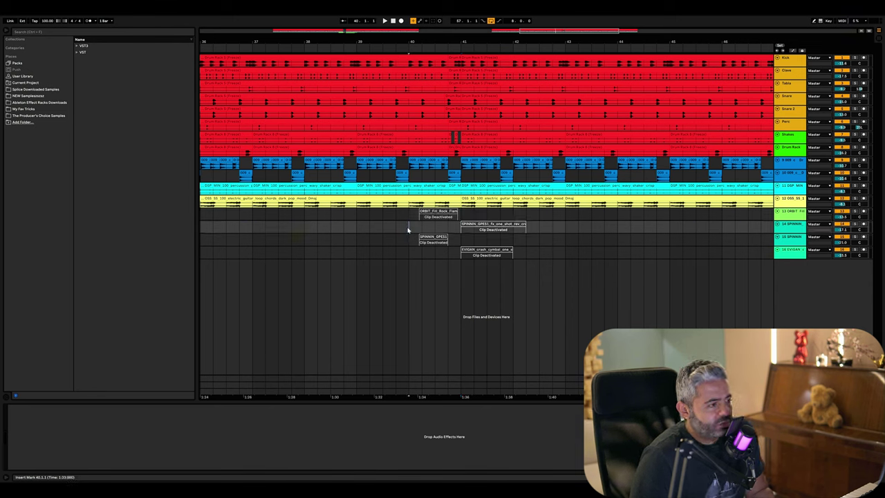
key(space)
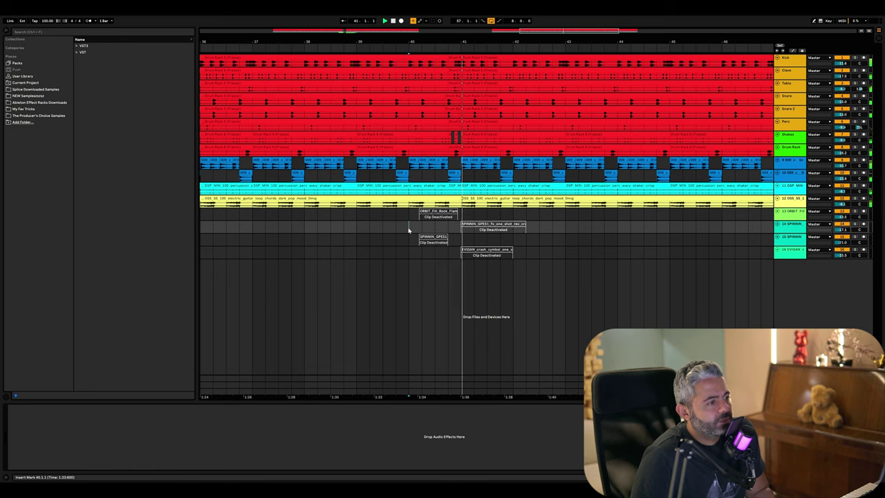
click(455, 228)
key(space)
Step: Increase the height of track 14 and activate its crash clip at bar 41
key(plus)
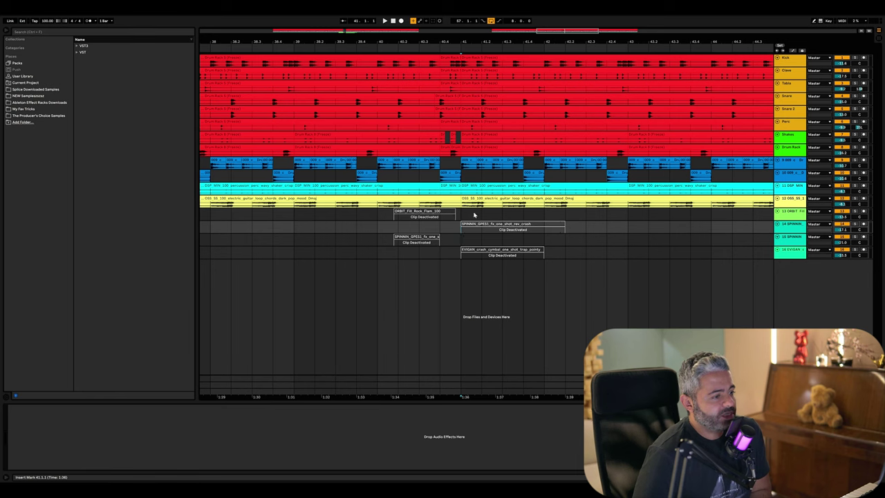
drag(792, 234, 794, 257)
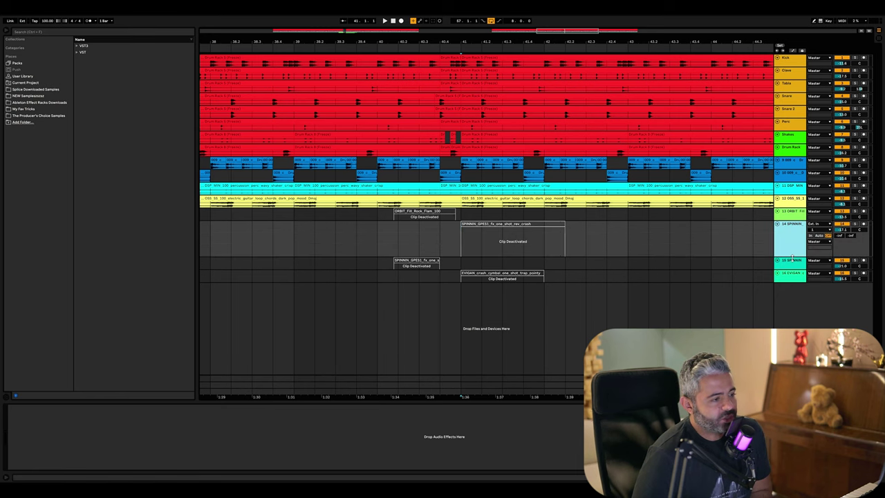
click(487, 225)
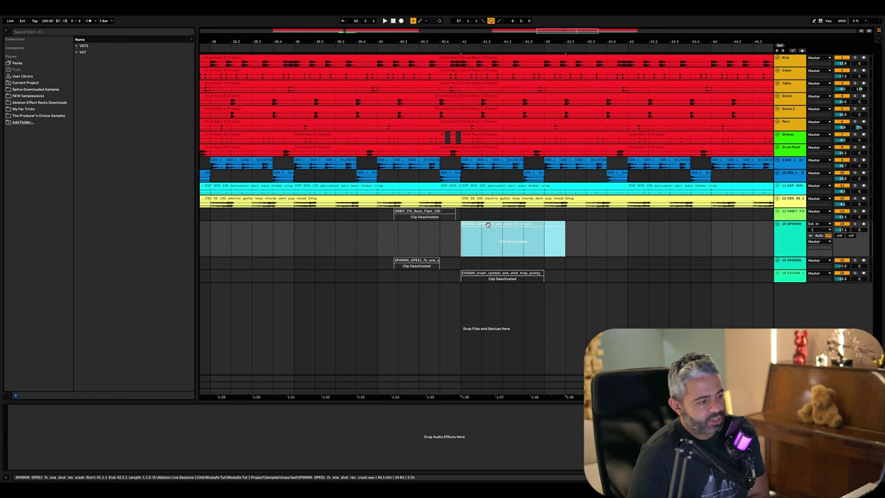
key(0)
Step: Audition the activated bar 41 crash in the full mix, playing from 40.3.1 and again from bar 40
click(424, 238)
key(plus)
key(plus)
key(space)
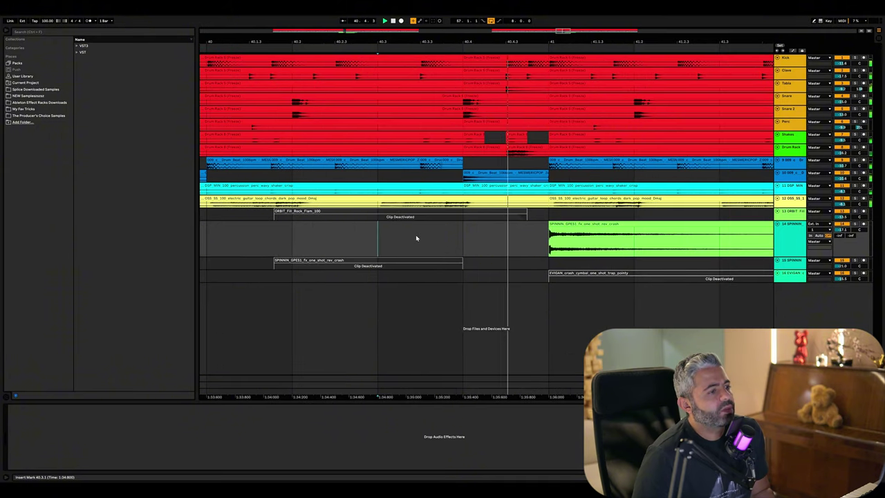
key(minus)
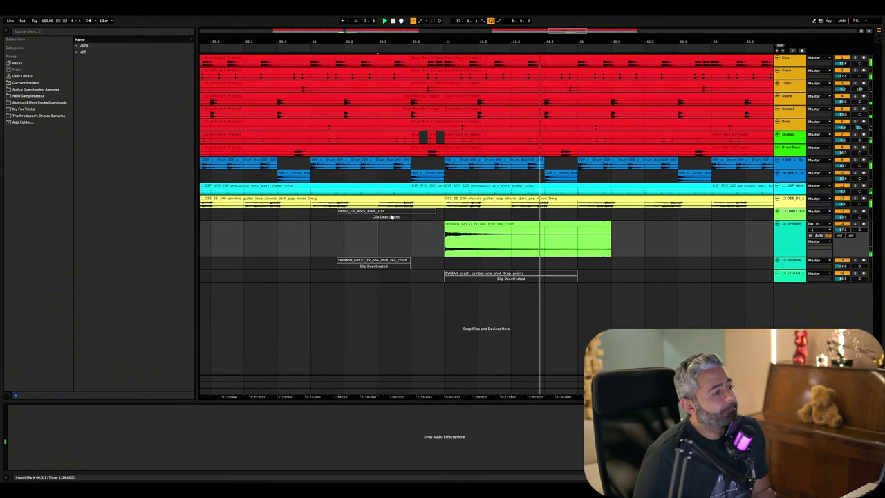
click(320, 232)
key(space)
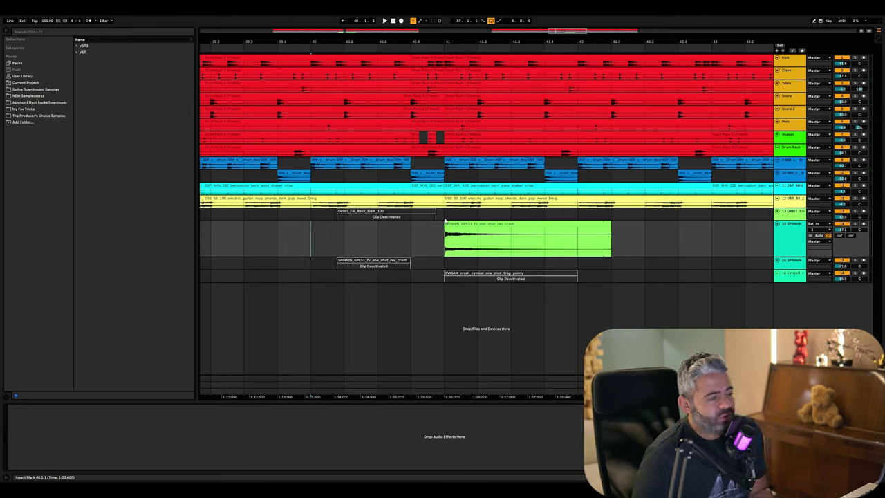
click(371, 242)
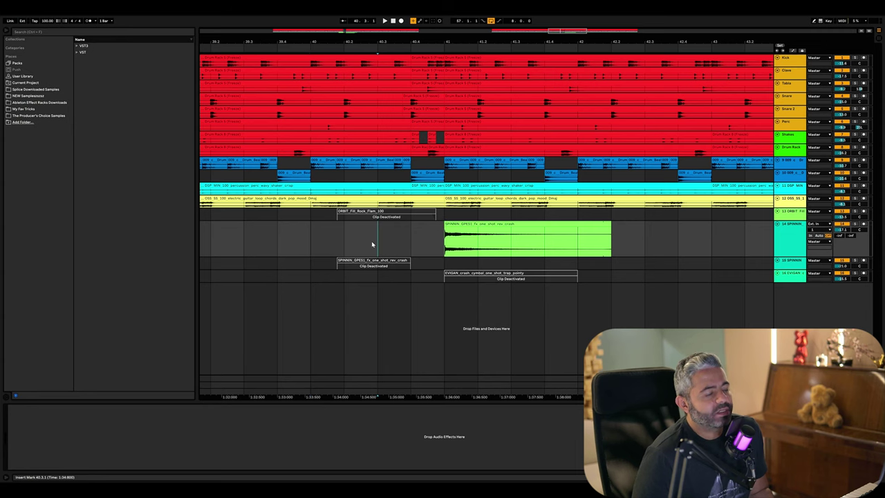
click(317, 239)
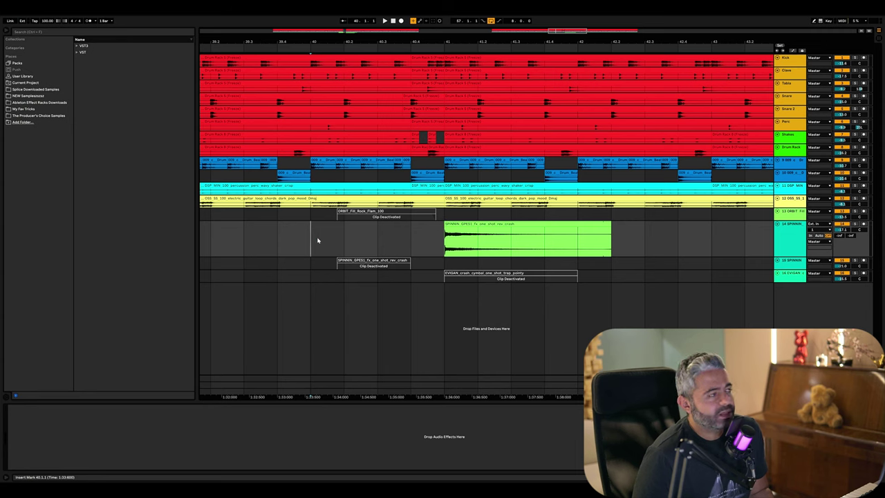
key(space)
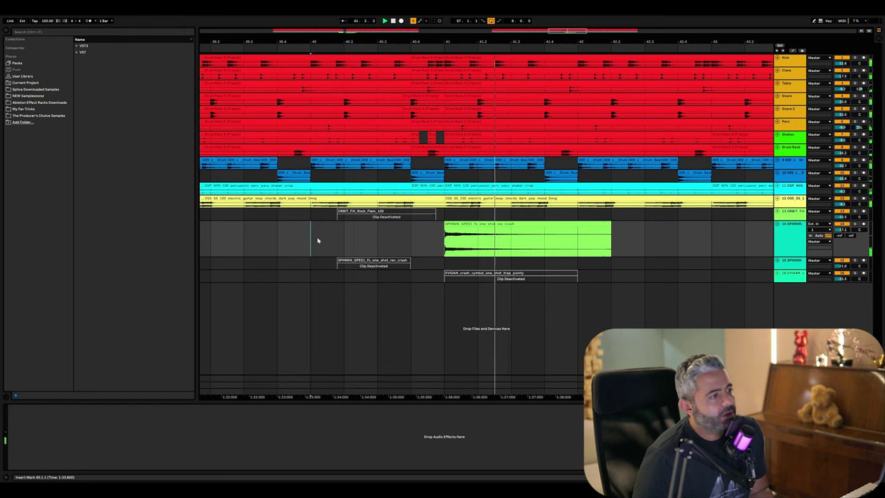
key(space)
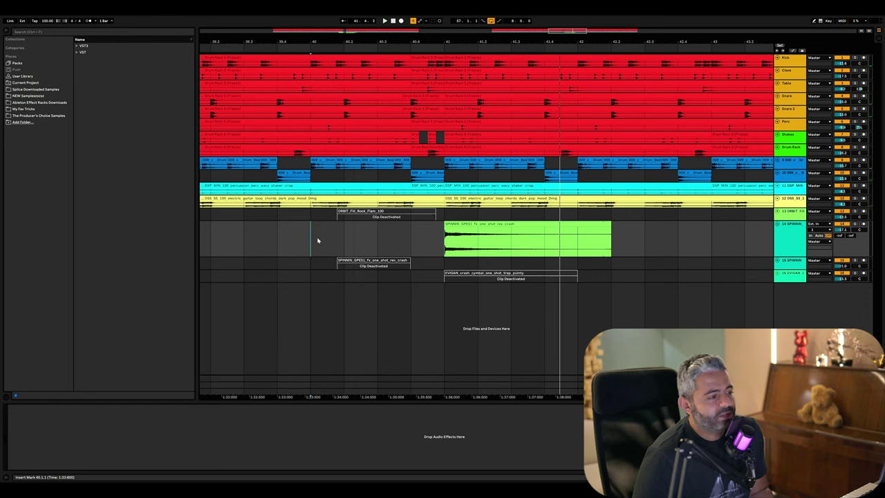
Step: Increase the height of tracks 13 and 15 and delete the deactivated reverse crash clip from track 15
drag(762, 219, 762, 249)
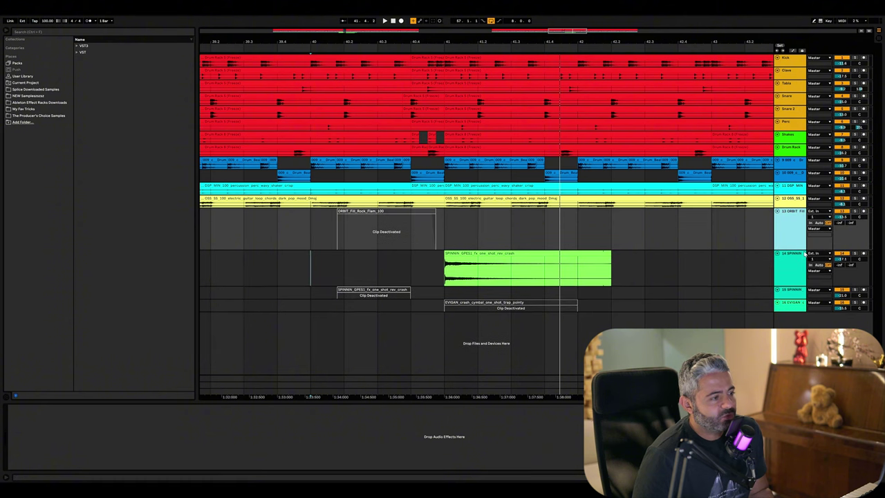
click(438, 276)
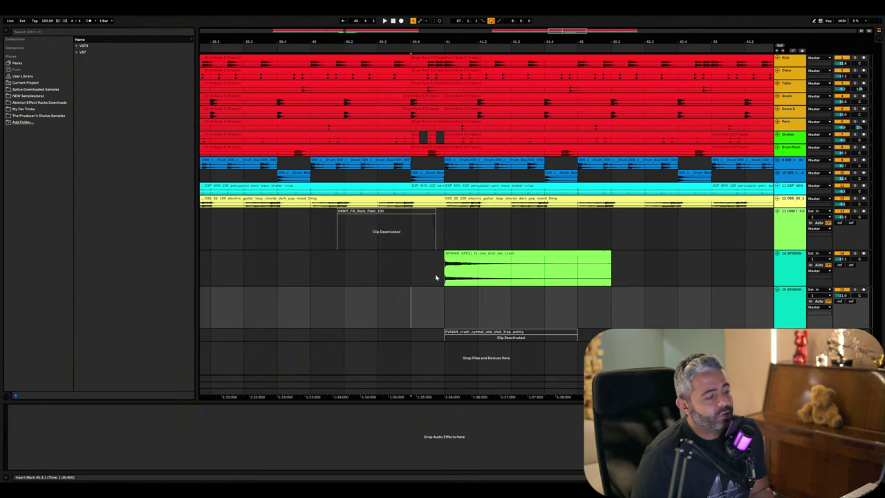
click(436, 280)
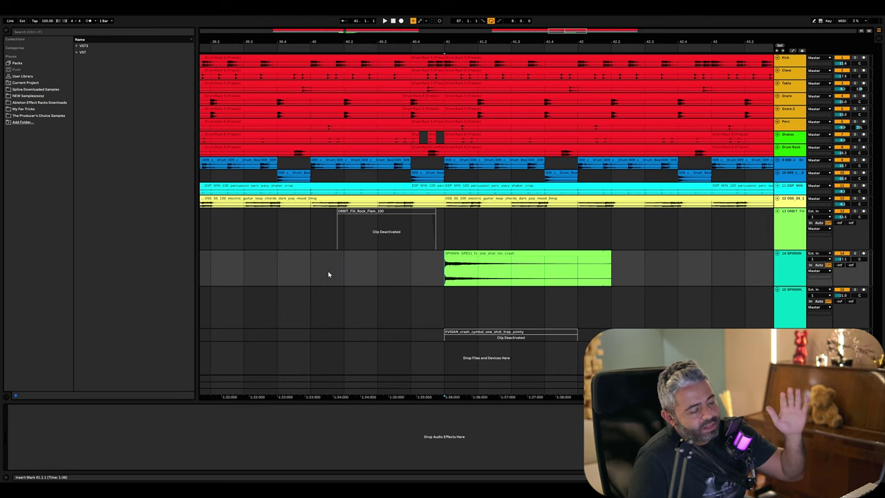
Step: Copy the bar 41 crash clip from track 14 to the same position on track 15 and reverse the copy
click(467, 254)
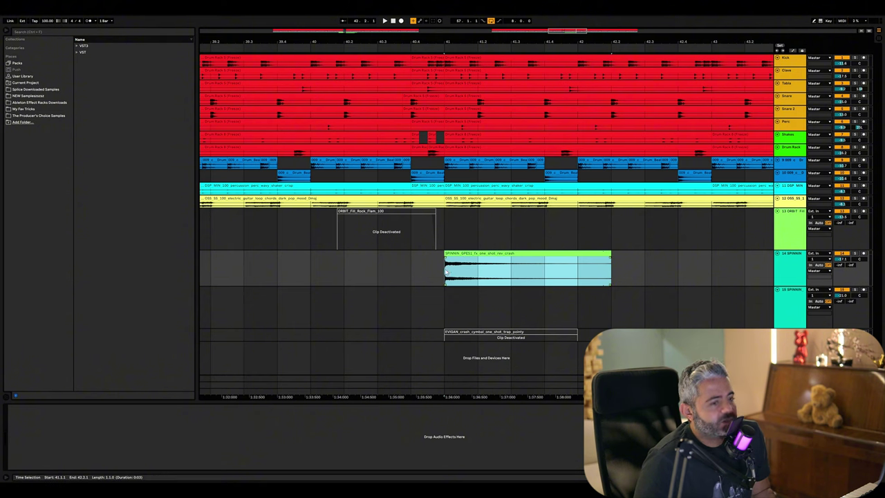
drag(446, 272, 469, 289)
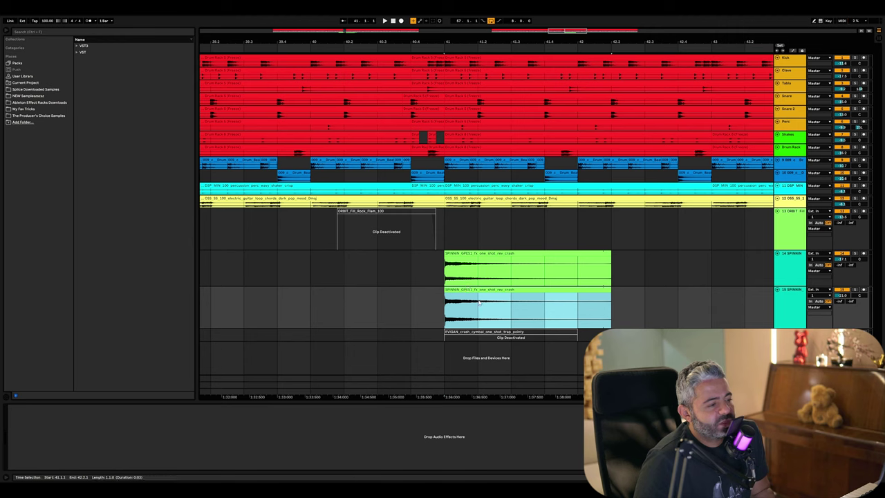
key(r)
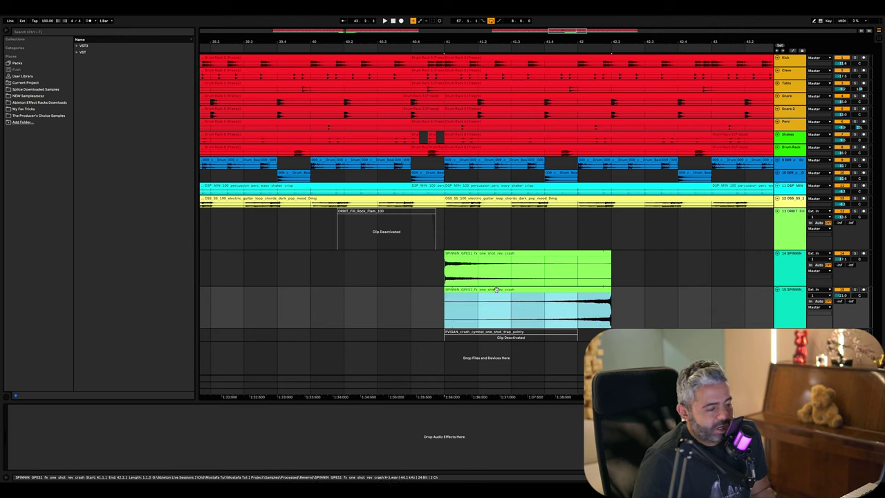
Step: Solo track 15 and play the reversed crash from 41.3.1
click(571, 306)
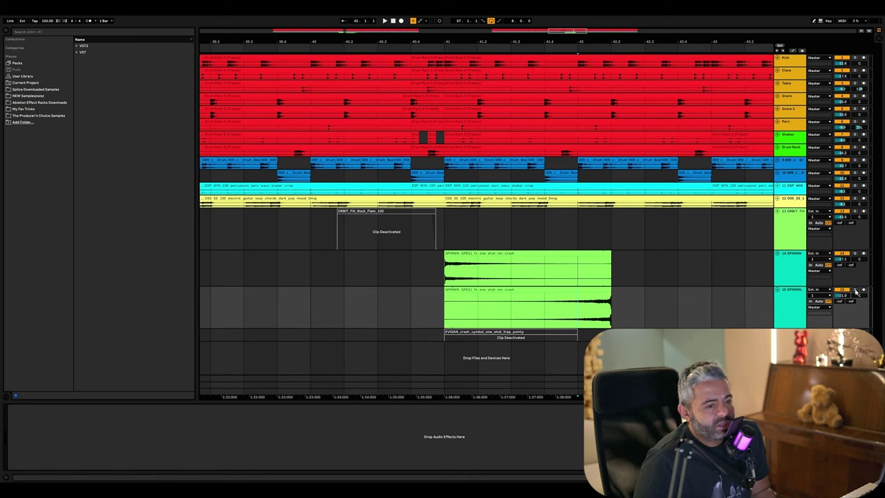
click(512, 302)
key(space)
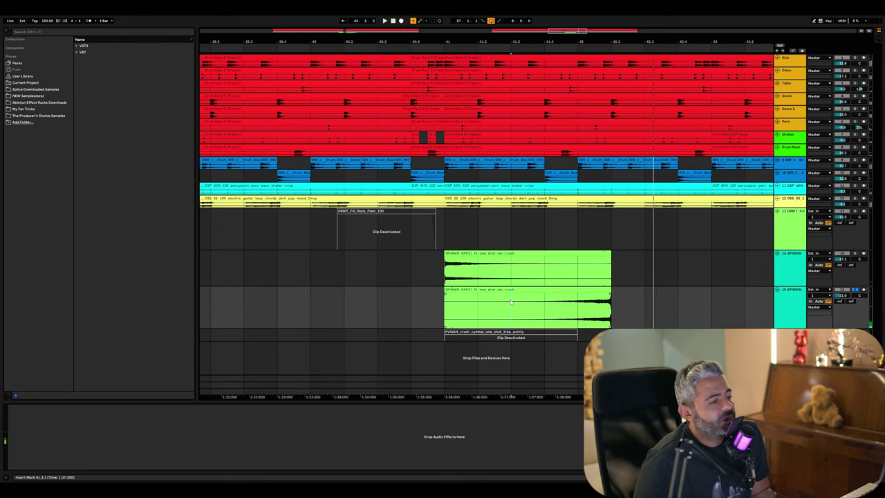
Step: Move the reversed crash to span 39.4.1 to 41.1.1, leading into the track 14 crash, and play the transition unsoloed
drag(529, 298, 379, 290)
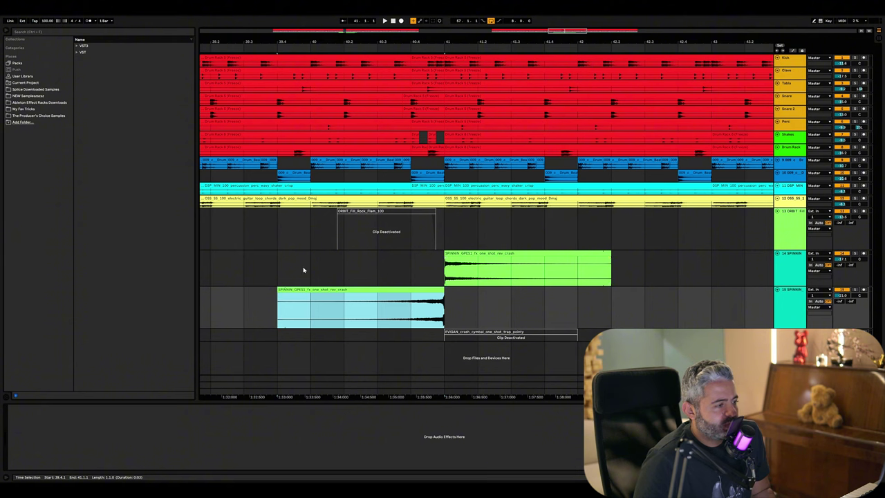
key(space)
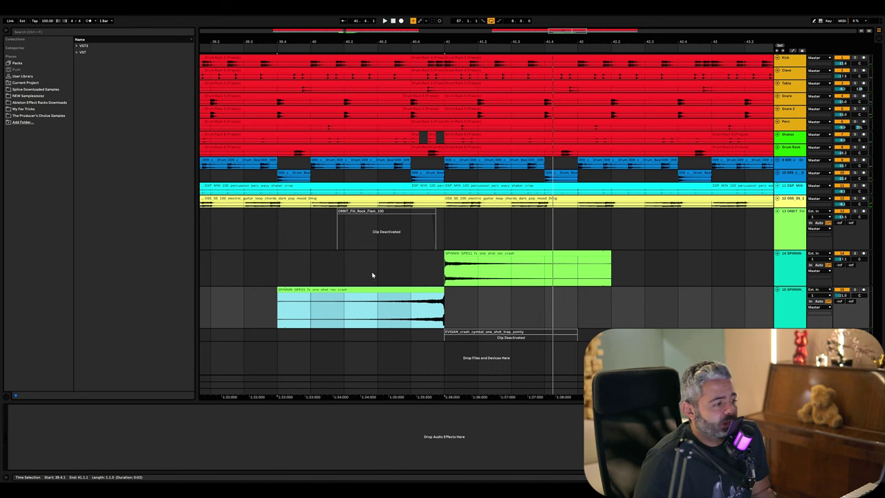
Step: Cut the section from 39.4.1 to 40.1.1 off the start of the reversed crash on track 15
drag(304, 306, 274, 312)
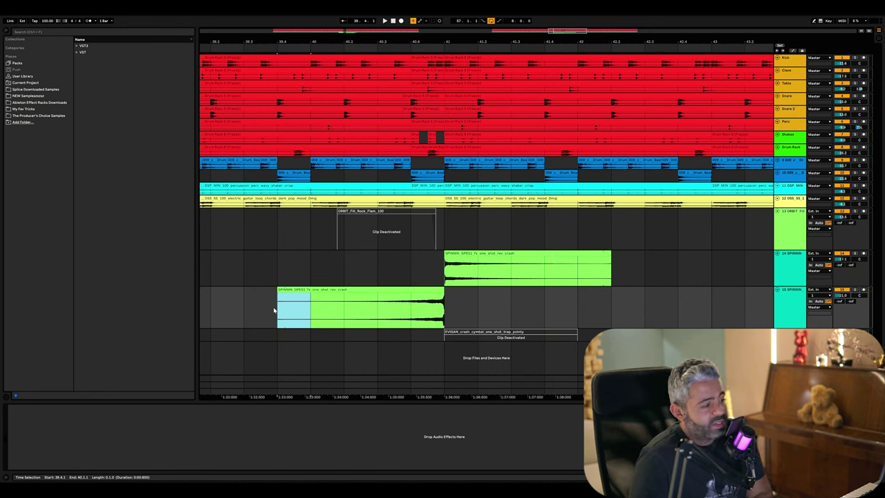
key(ctrl+e)
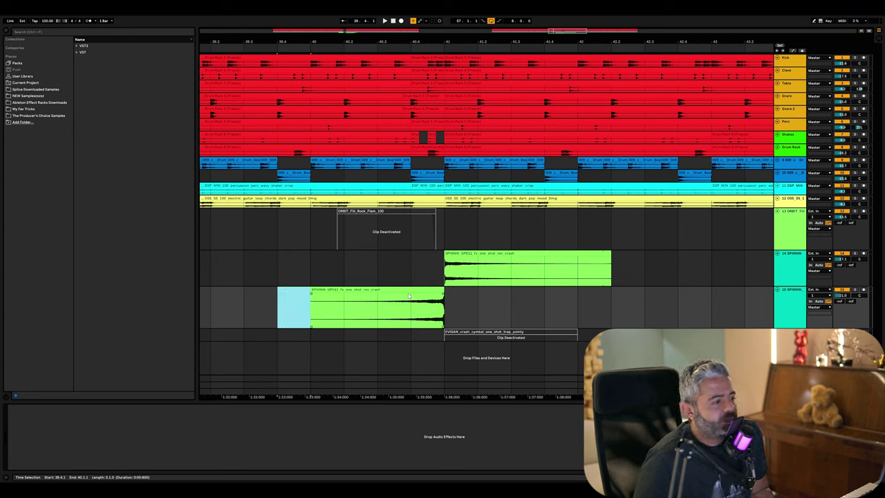
key(Delete)
Step: Deactivate the reversed crash clip on track 15, solo track 14 and play the crash around 41.1.1
click(440, 286)
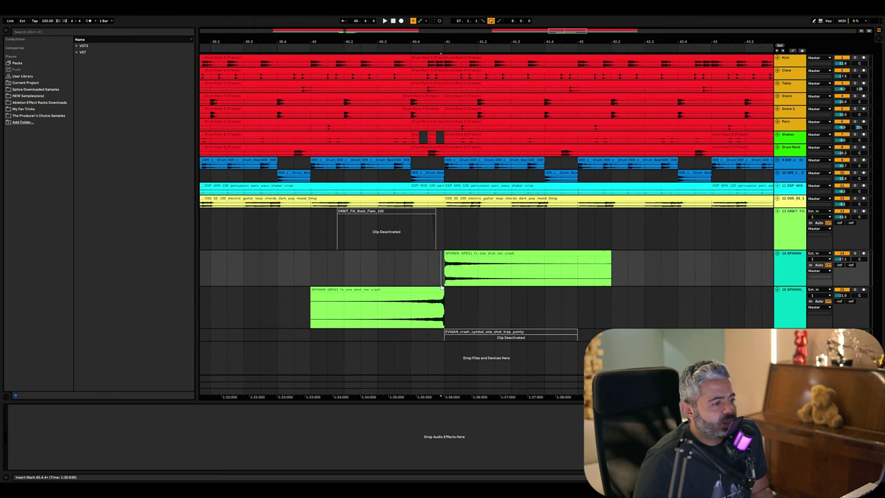
key(z)
click(429, 290)
scroll(429, 299, up, 5)
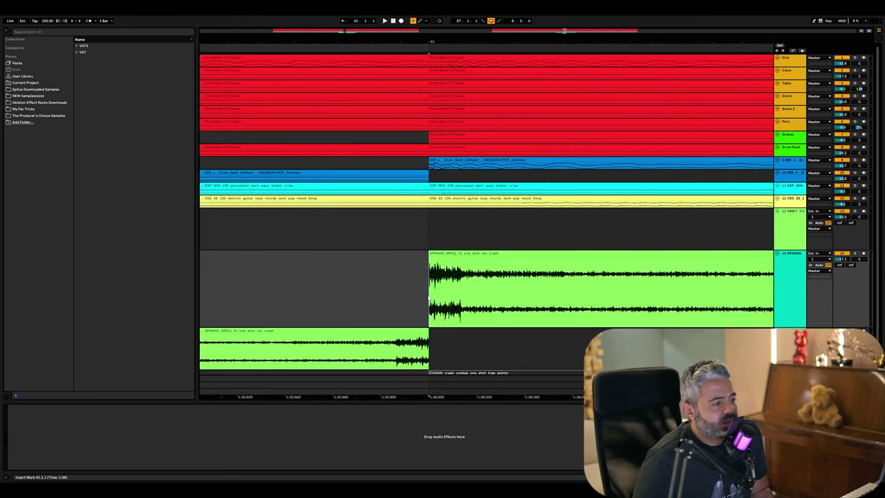
click(407, 330)
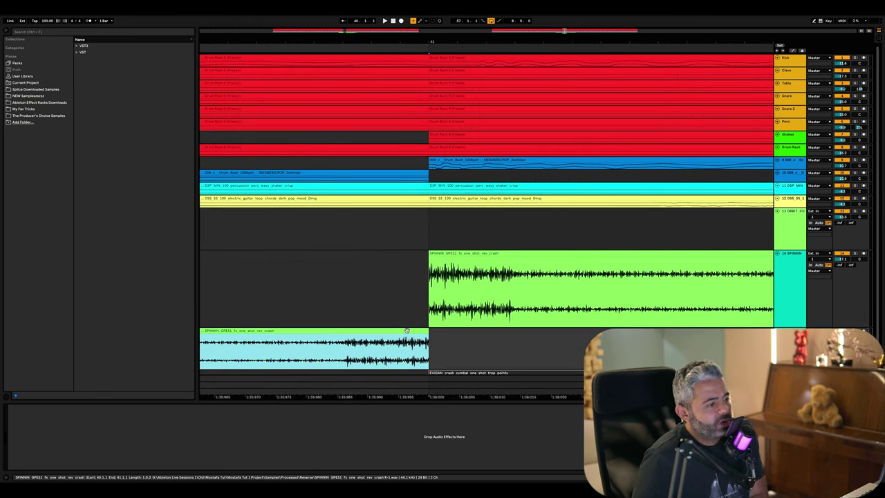
key(space)
key(space)
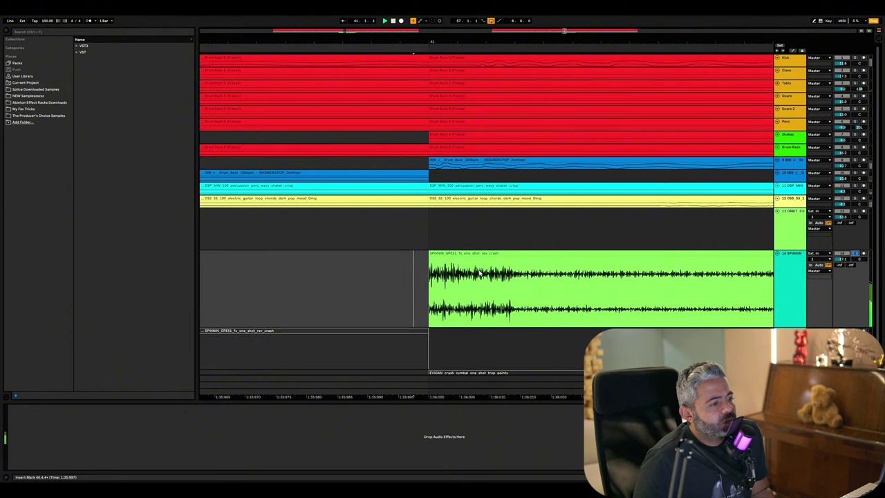
Step: Examine the short attack at the start of the track 14 crash and play it from 41.1.1
drag(514, 281, 430, 282)
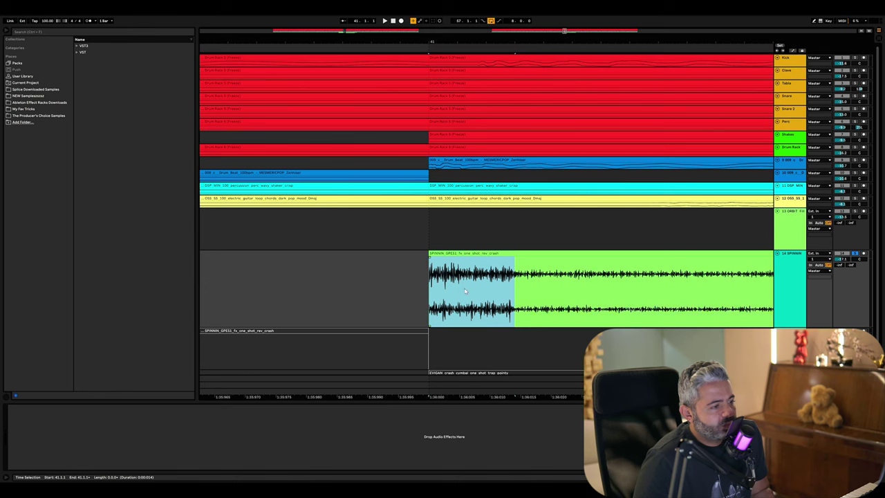
scroll(453, 284, down, 3)
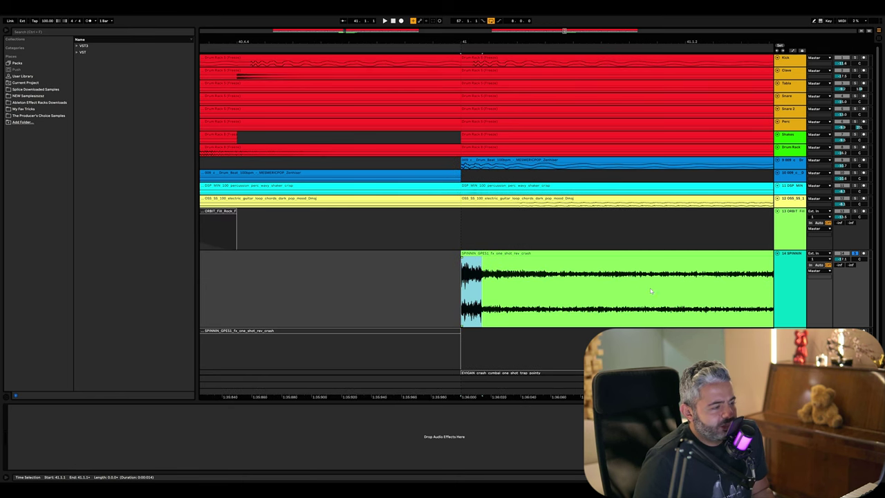
scroll(525, 284, right, 2)
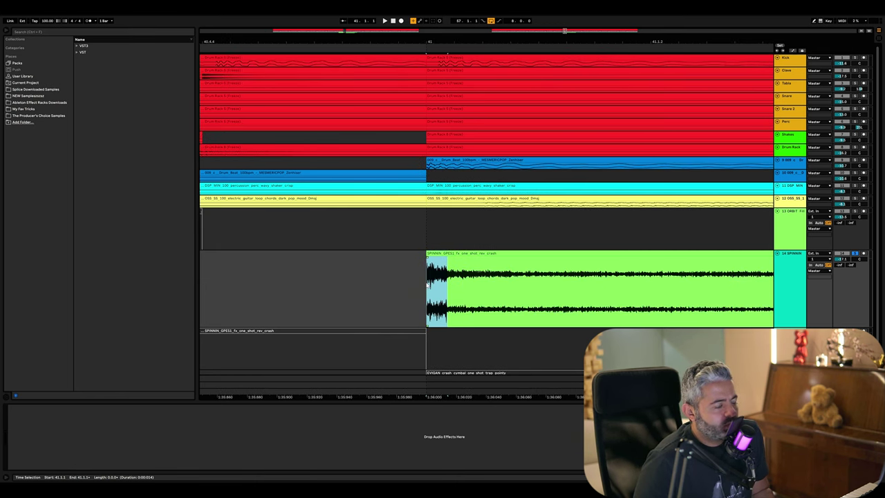
click(427, 283)
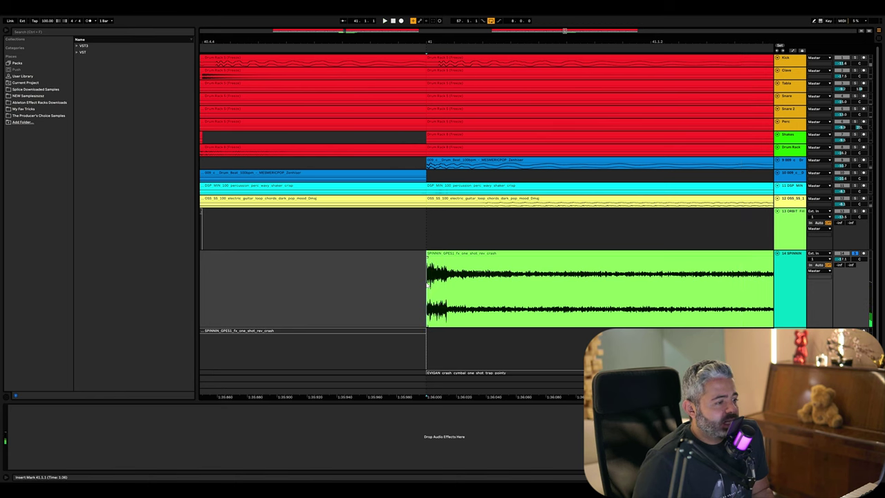
scroll(427, 283, down, 5)
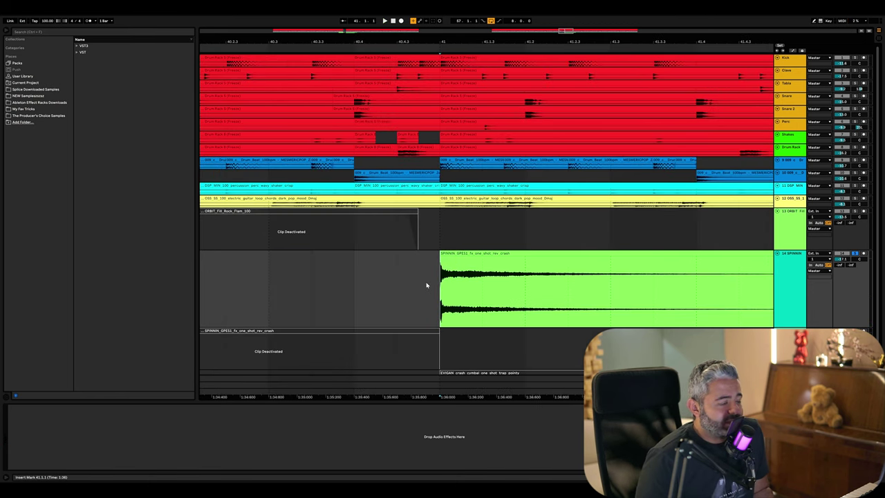
Step: Reactivate the reversed crash clip, solo track 15 and play its end into bar 41
scroll(427, 284, down, 4)
click(426, 331)
key(0)
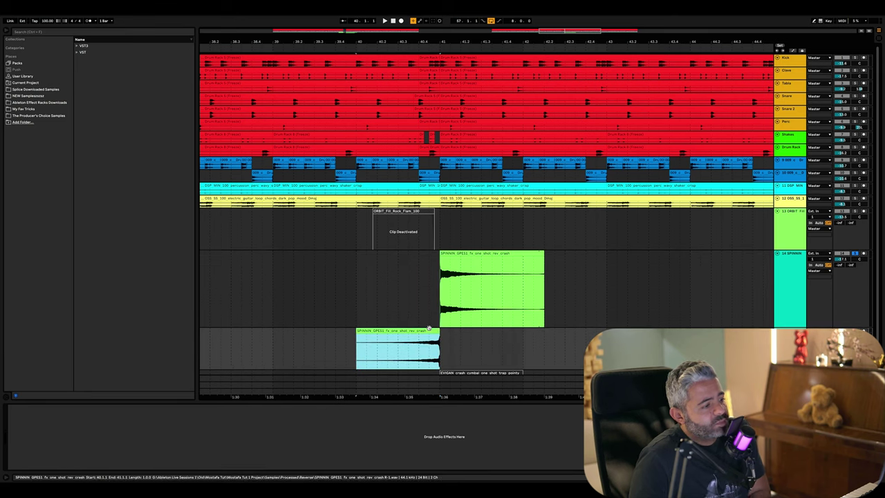
click(425, 351)
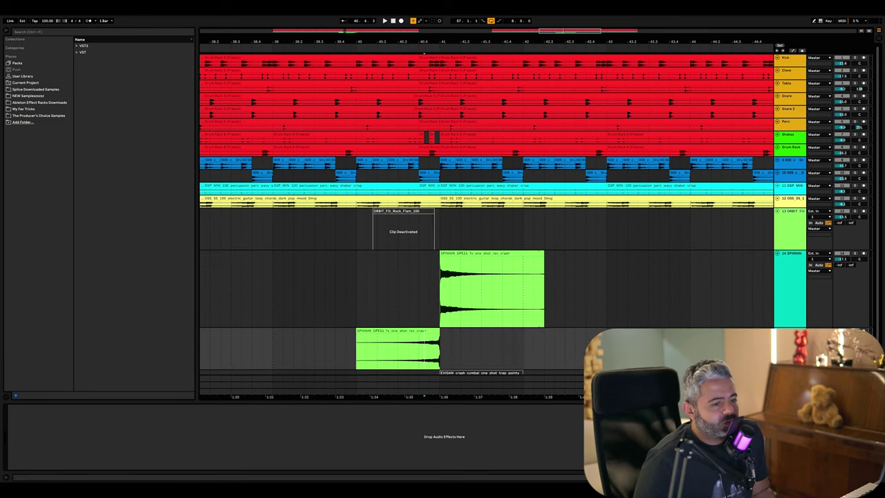
scroll(412, 327, down, 2)
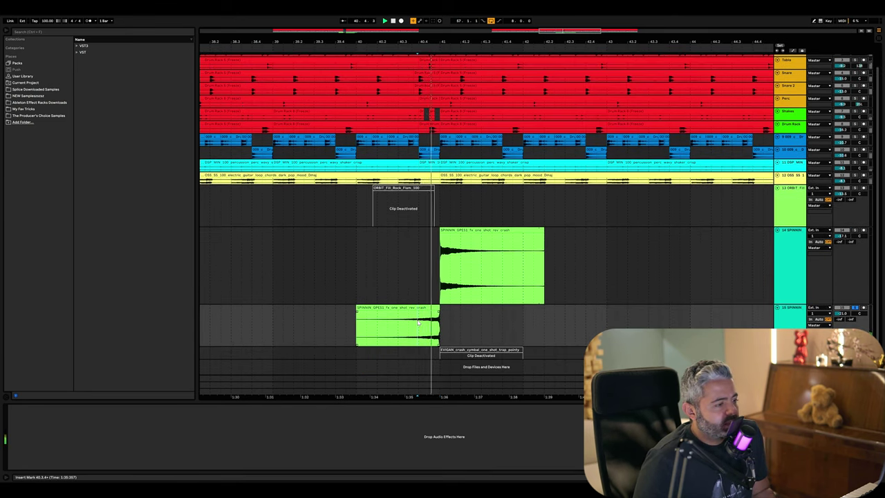
scroll(438, 322, up, 2)
scroll(438, 322, up, 2)
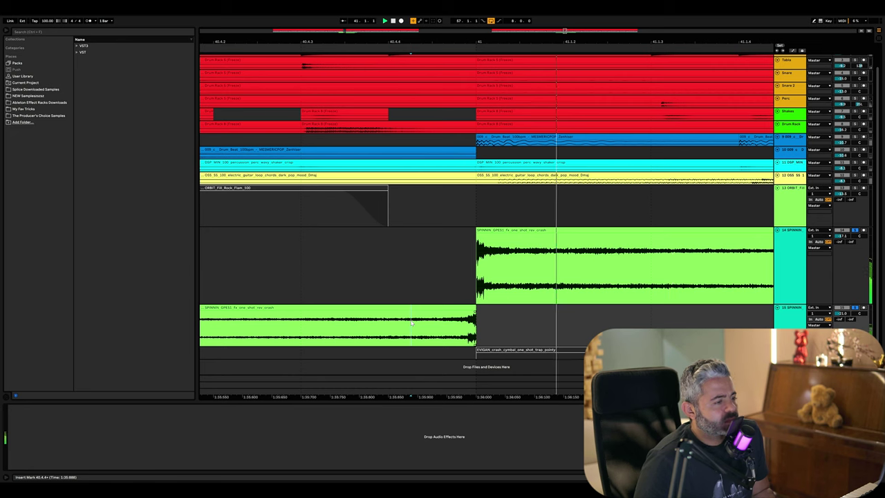
Step: Enlarge track 15, split the reversed crash just before its final loud burst and delete that end piece
click(440, 265)
scroll(439, 265, down, 2)
scroll(440, 265, up, 4)
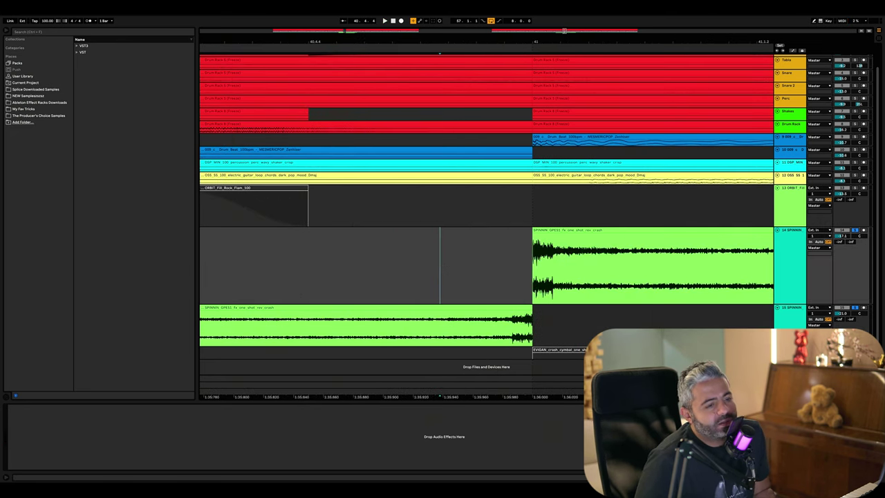
scroll(594, 320, down, 2)
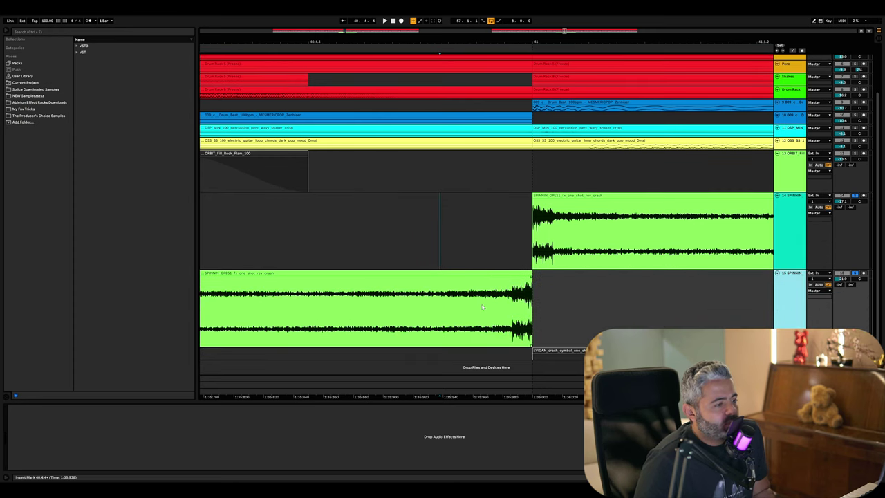
click(499, 307)
key(ctrl+e)
click(515, 274)
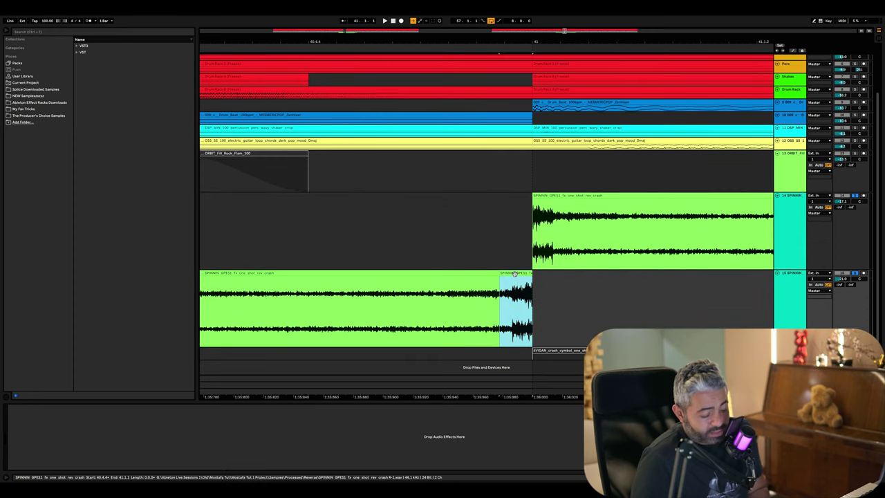
key(Delete)
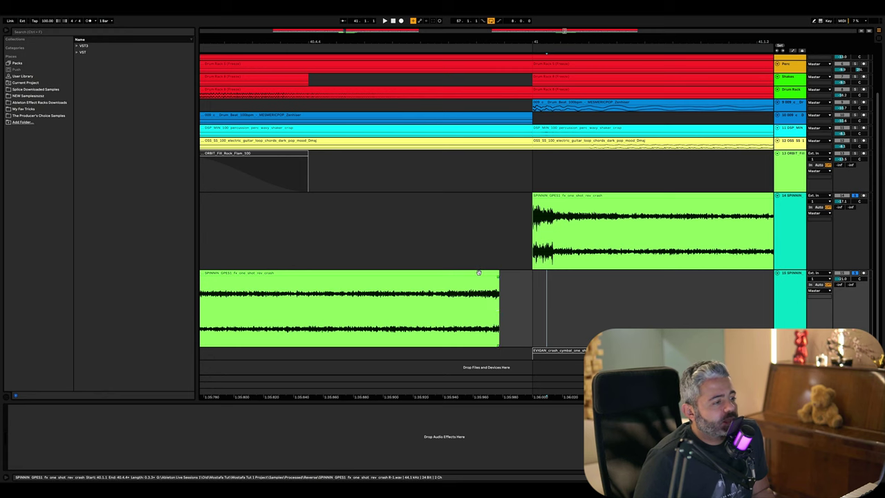
Step: Set the fixed grid to 1 Bar, move the trimmed reversed crash to end at 41.1.1, and play the transition
key(ctrl+z)
key(ctrl+z)
right_click(573, 283)
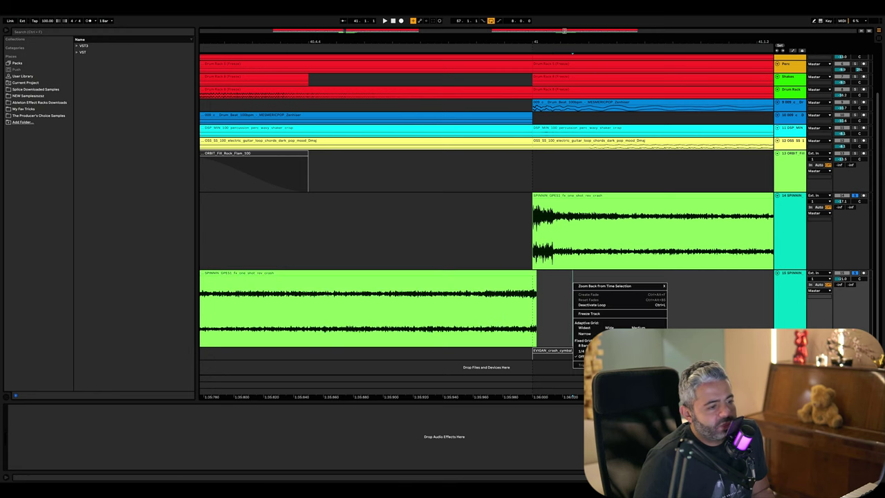
click(601, 305)
key(x)
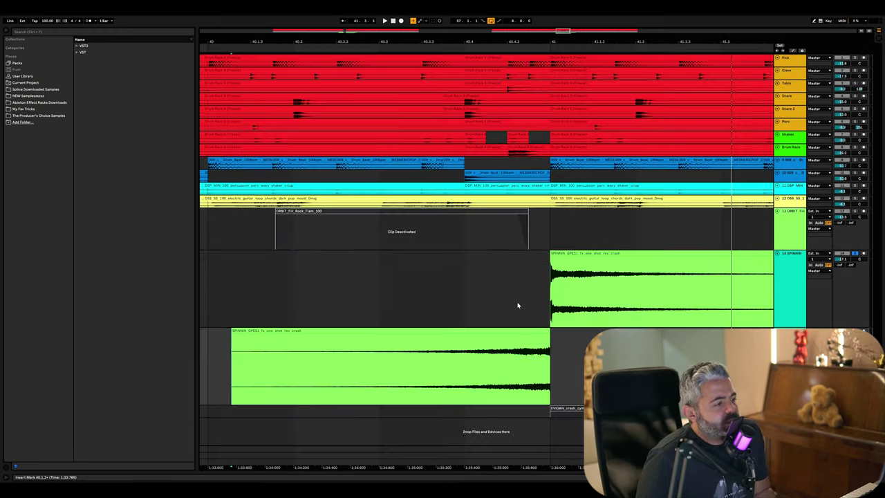
key(space)
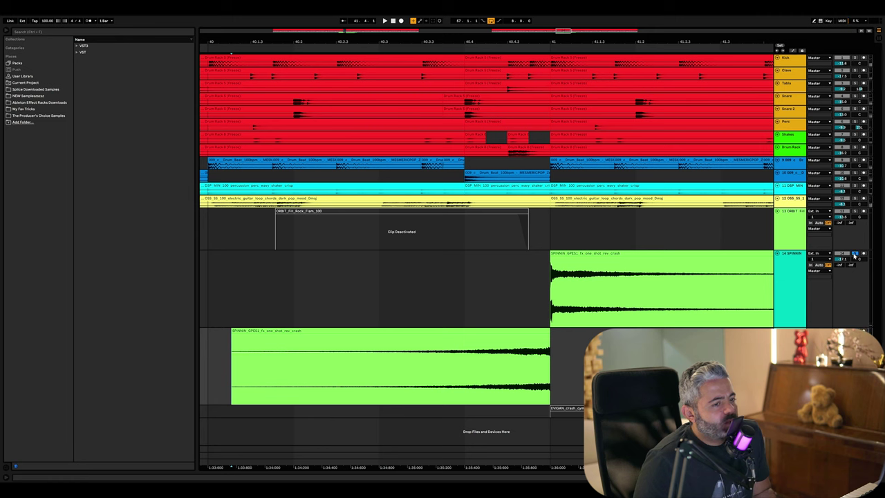
Step: Unsolo the crash tracks and play the transition with the full mix from 40.1.1
click(274, 288)
scroll(280, 286, down, 3)
scroll(280, 286, up, 3)
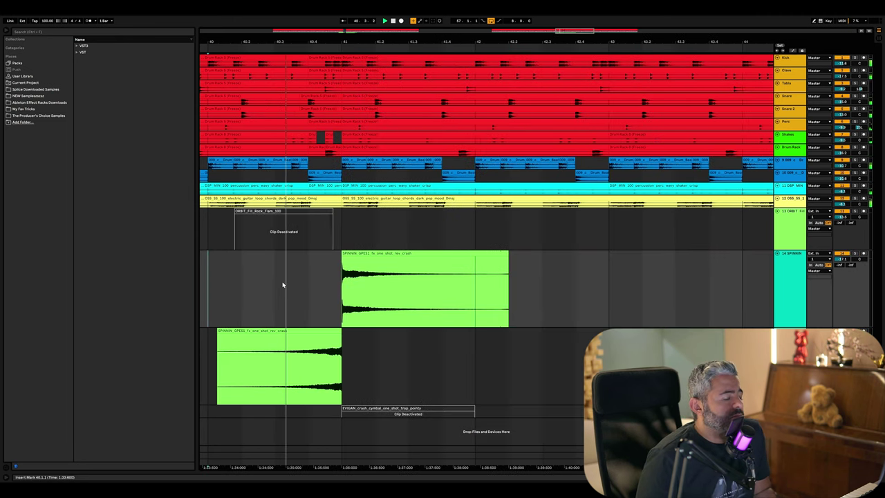
scroll(277, 287, down, 3)
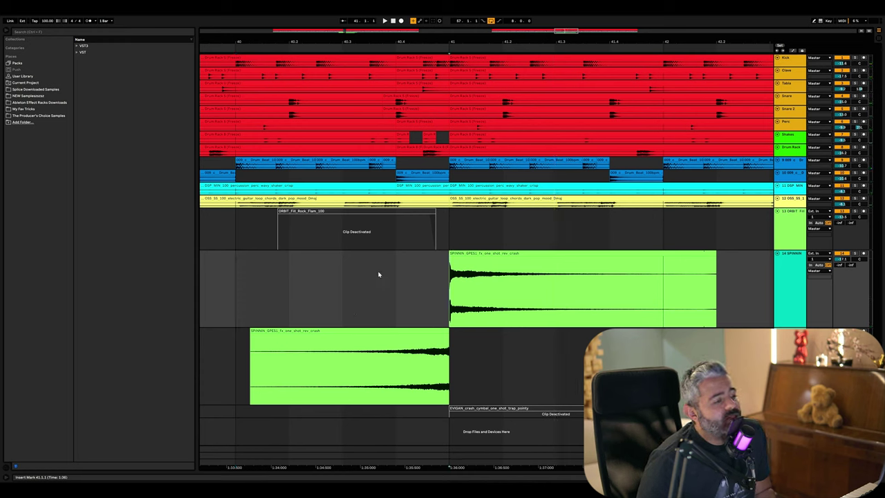
Step: Lower the volume of track 15 to about -23.6 dB and play the transition from the end of beat 40.3
click(412, 298)
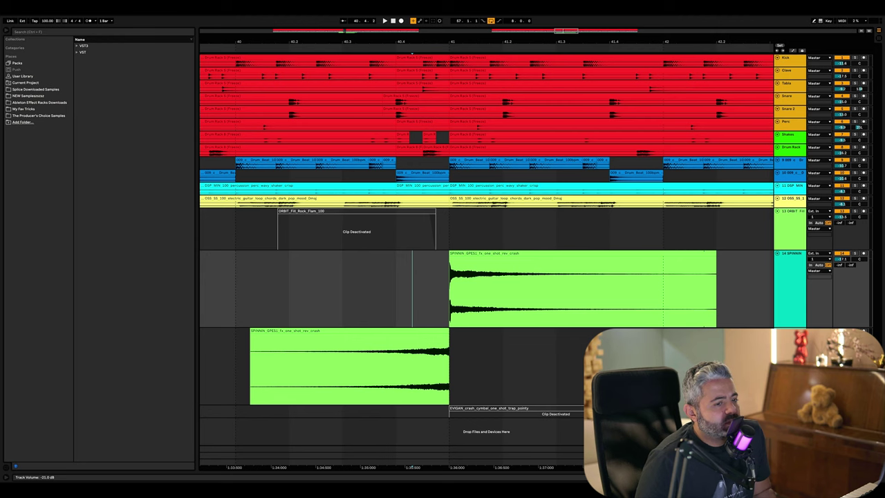
key(Down)
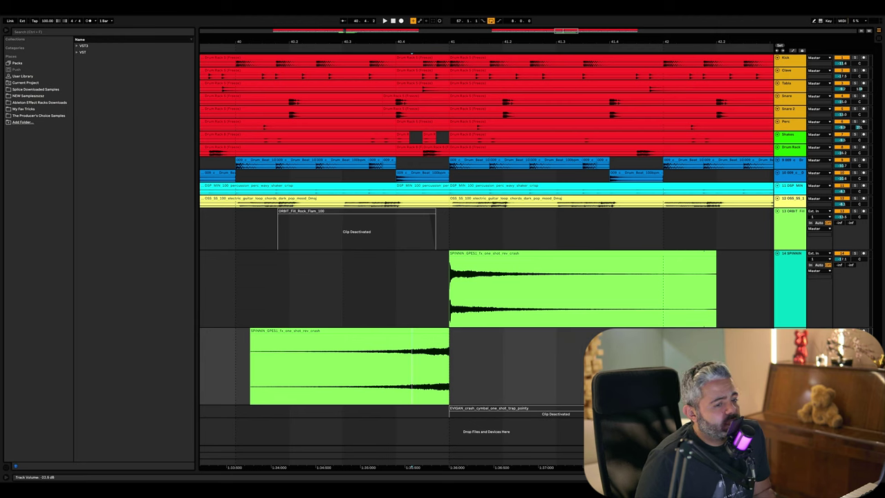
click(392, 289)
key(space)
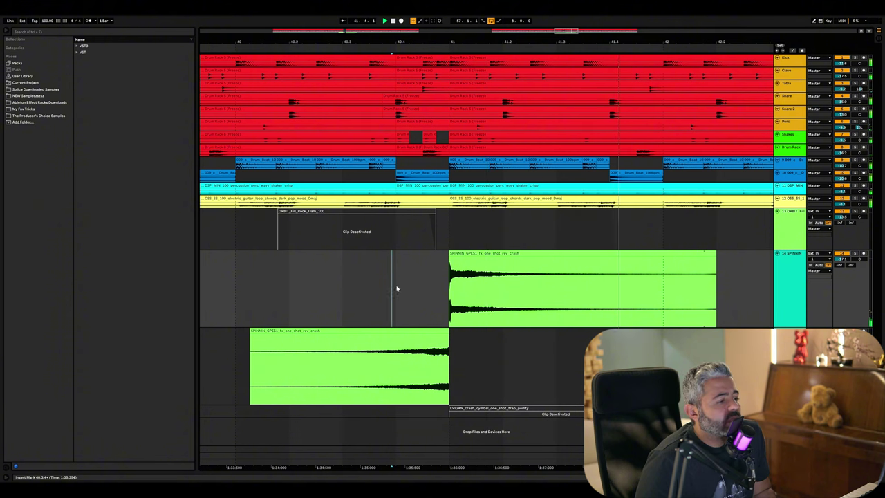
Step: Stop playback and set the fixed grid to 1/8
click(531, 367)
key(space)
click(576, 359)
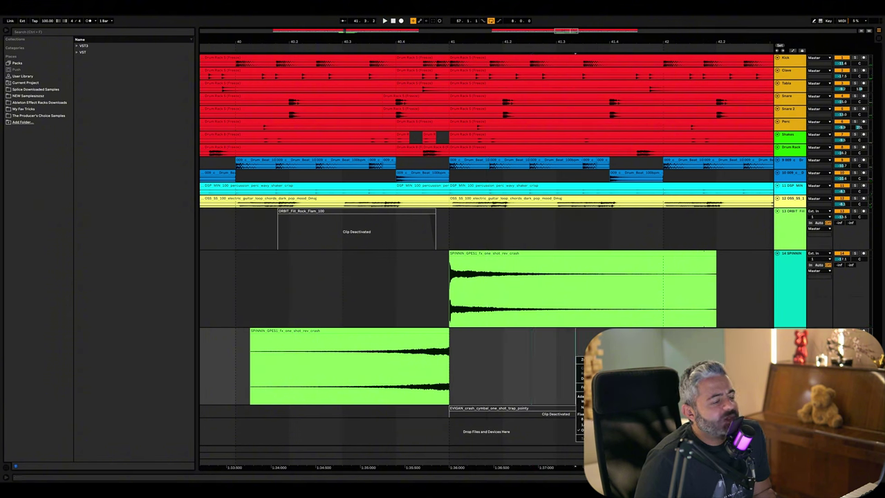
click(435, 325)
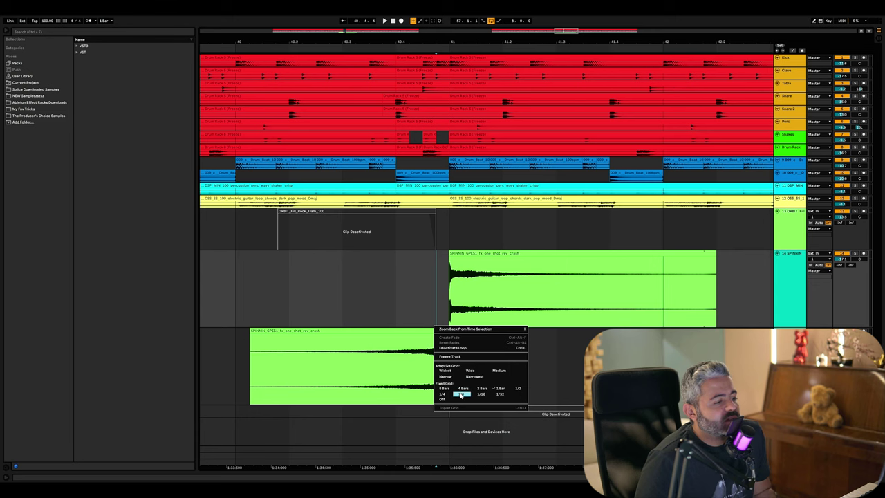
scroll(432, 294, left, 2)
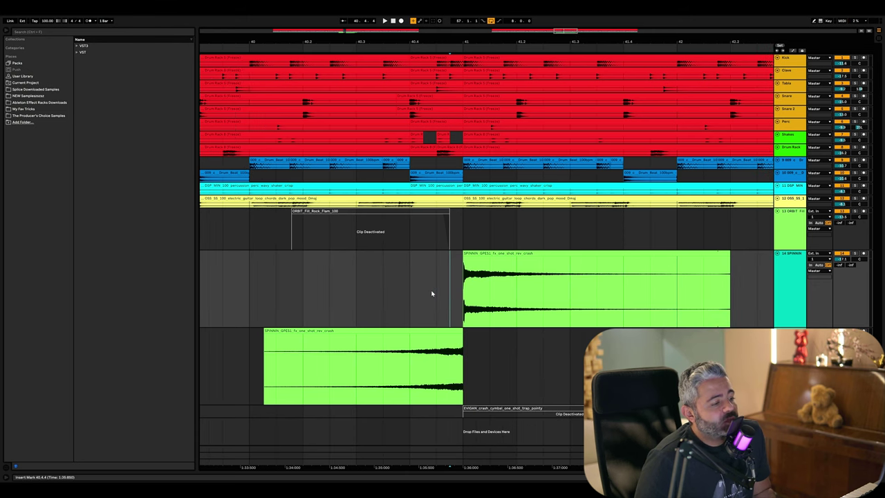
Step: Move the reversed crash on track 15 an eighth note earlier, leaving a gap before the bar 41 crash
key(Down)
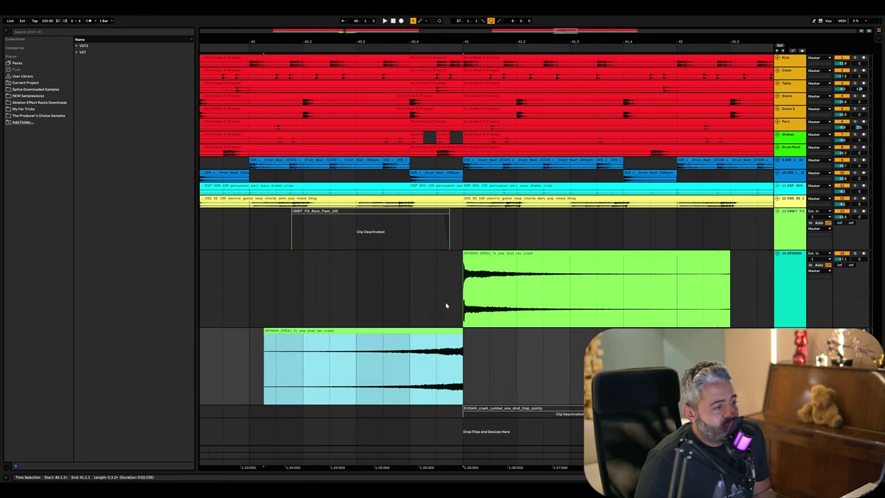
click(439, 275)
drag(444, 335, 418, 336)
Step: Play the transition into bar 41 from 40.1.1, 40.2.1 and 40.3.1
click(246, 291)
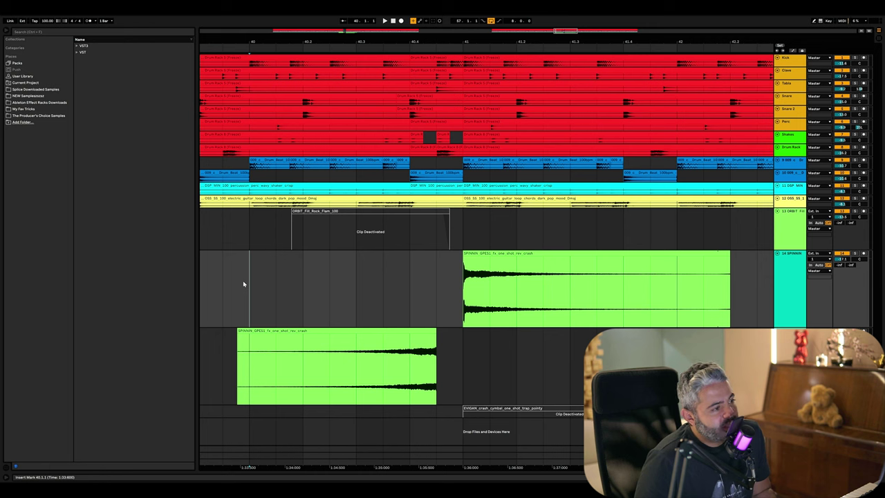
key(space)
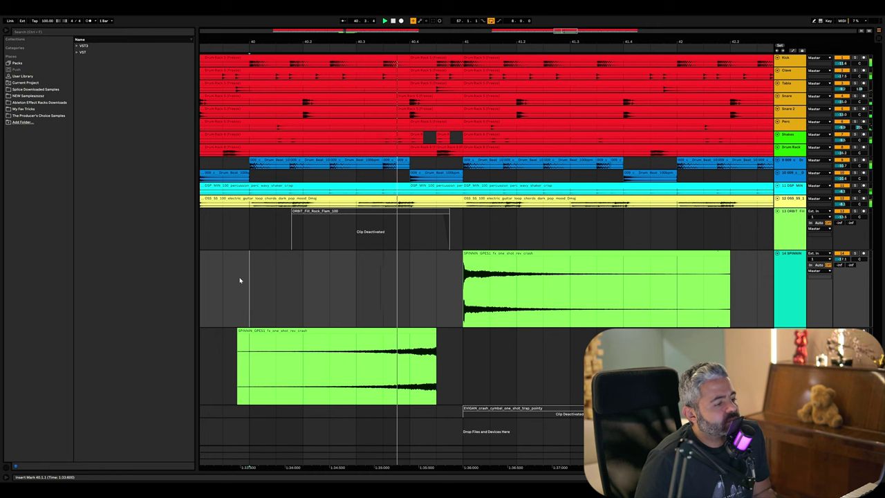
click(303, 285)
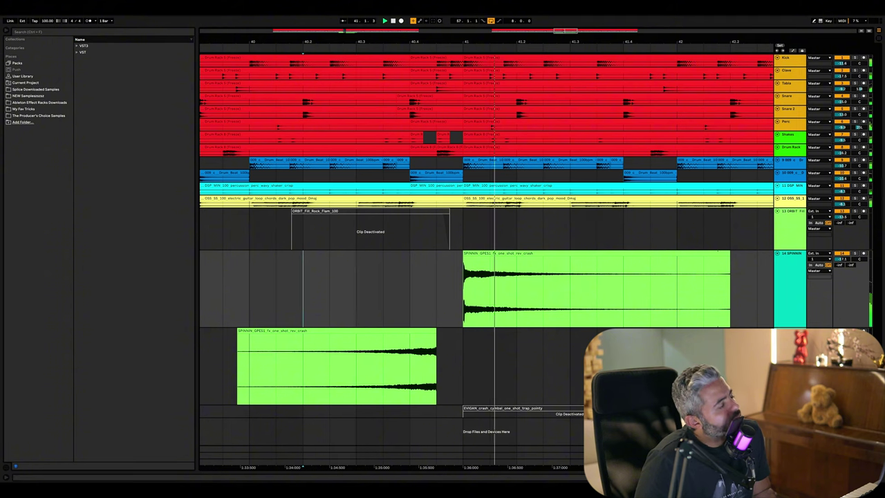
click(355, 313)
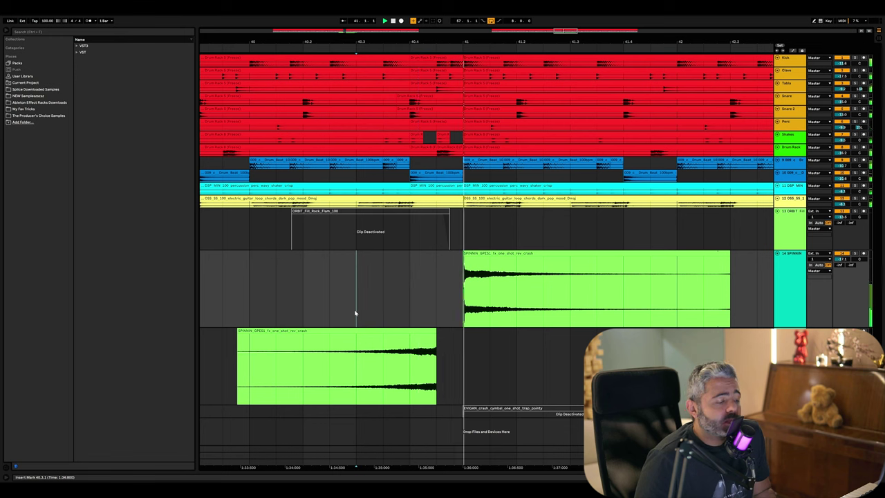
Step: Stop playback and move the reversed crash on track 15 another eighth note earlier so it ends at 40.4.1
key(space)
click(408, 337)
drag(408, 337, 381, 337)
Step: Play the transition into bar 41 from 40.2.3 and from 39.4.3
click(335, 309)
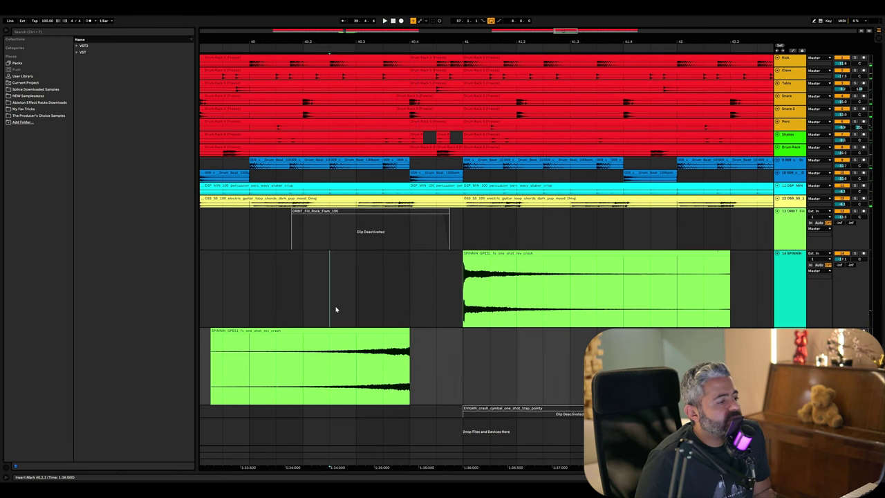
key(space)
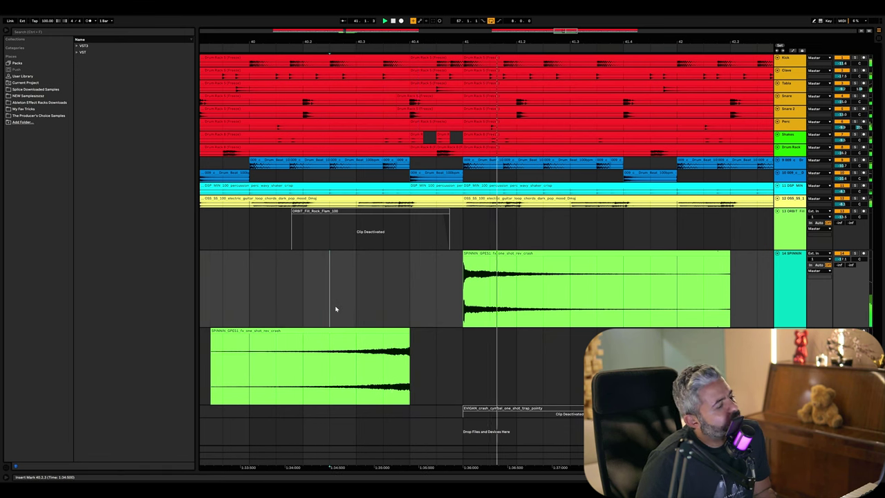
scroll(336, 307, left, 3)
click(285, 296)
key(space)
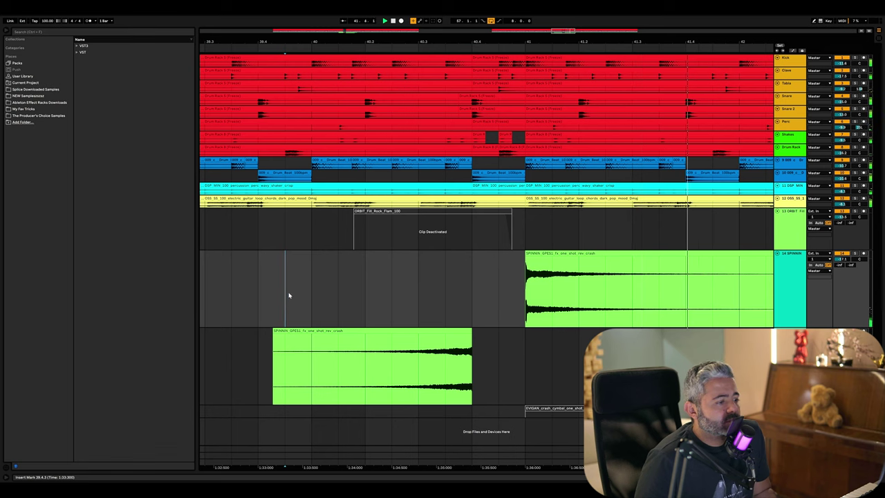
key(space)
click(400, 286)
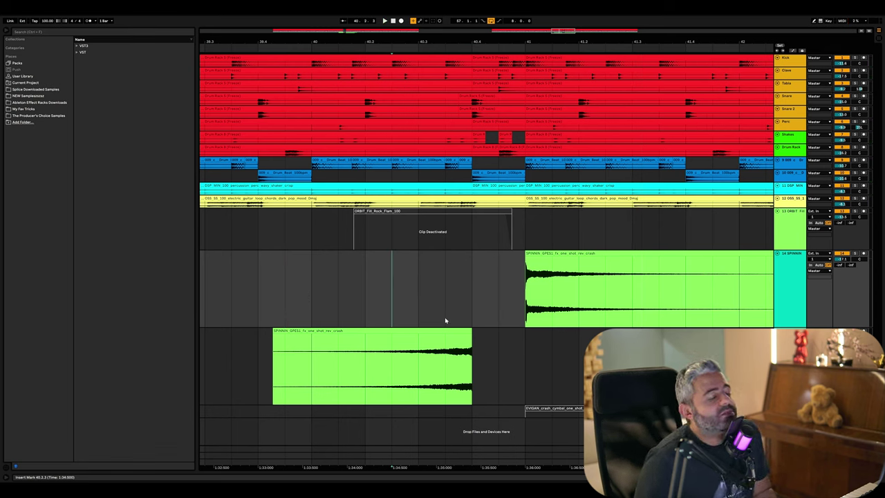
Step: Increase the height of track 13, which holds the deactivated ORBIT fill clip
click(578, 253)
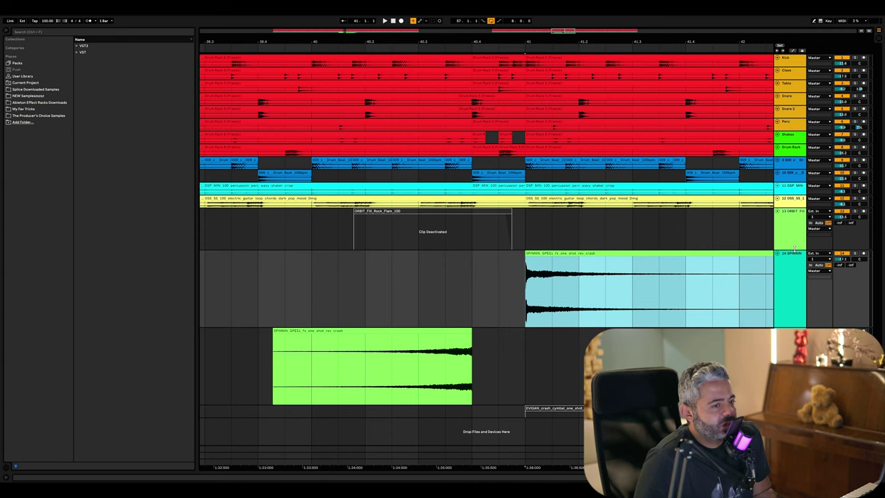
drag(795, 249, 795, 266)
click(557, 247)
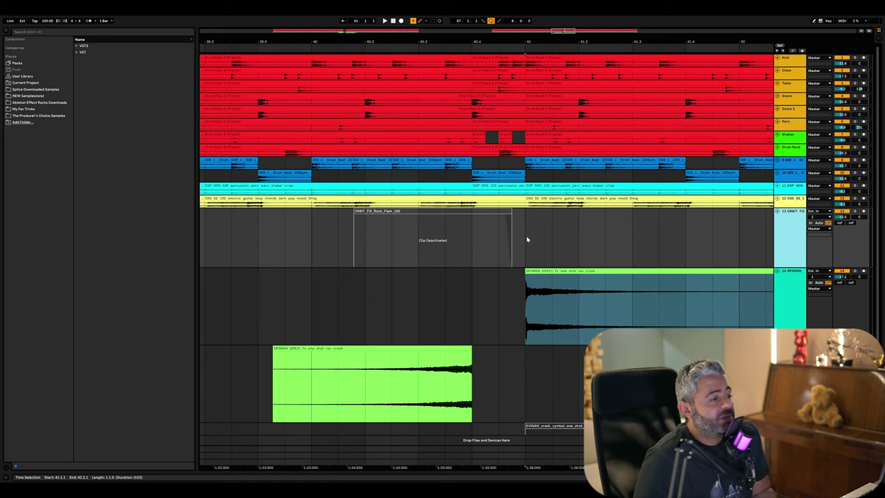
Step: Activate the ORBIT_Fill_Rock_Flam_100 clip on track 13 and deactivate the reversed crash clip on track 15
click(437, 212)
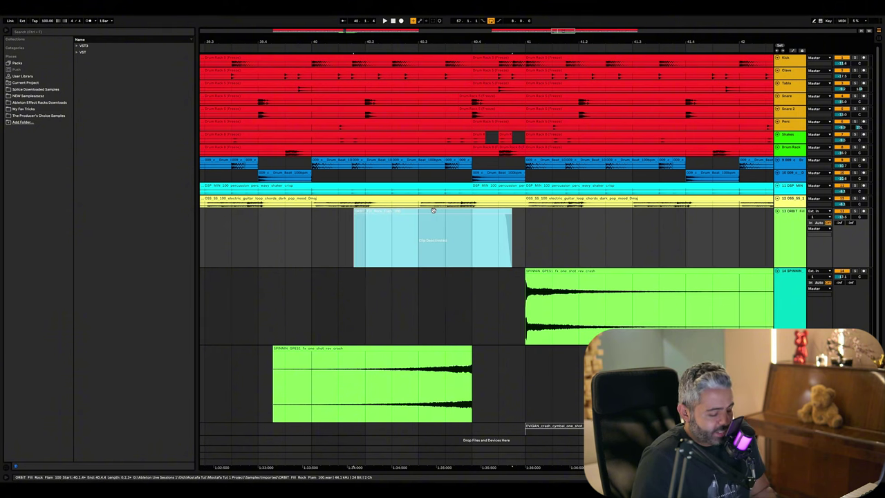
click(421, 211)
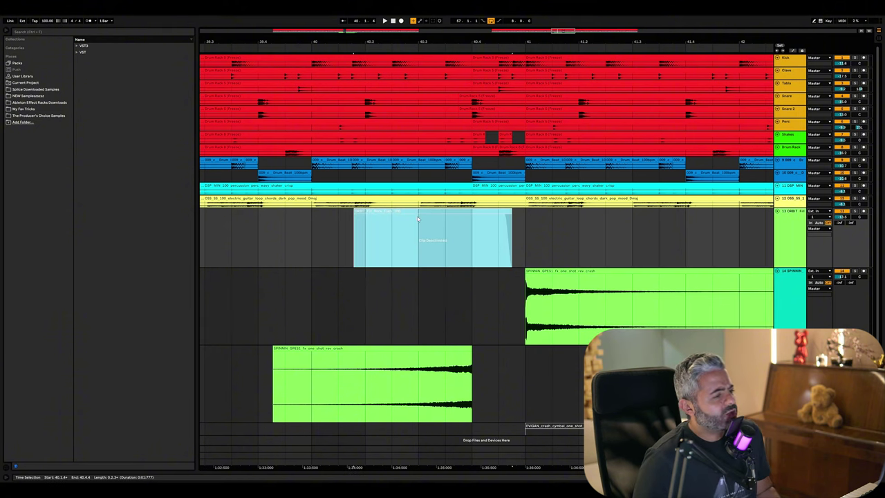
click(420, 214)
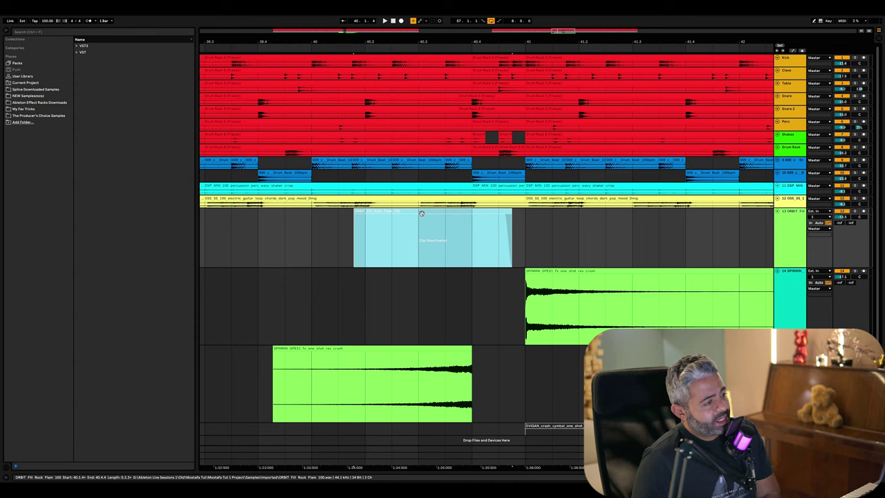
click(435, 350)
key(0)
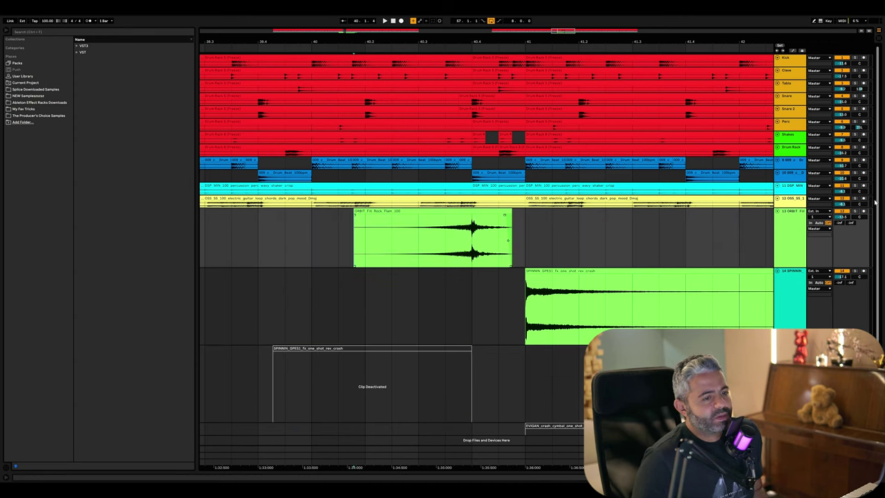
Step: Listen to the ORBIT fill on track 13 soloed, and together with the soloed Snare and Snare 2 tracks
key(space)
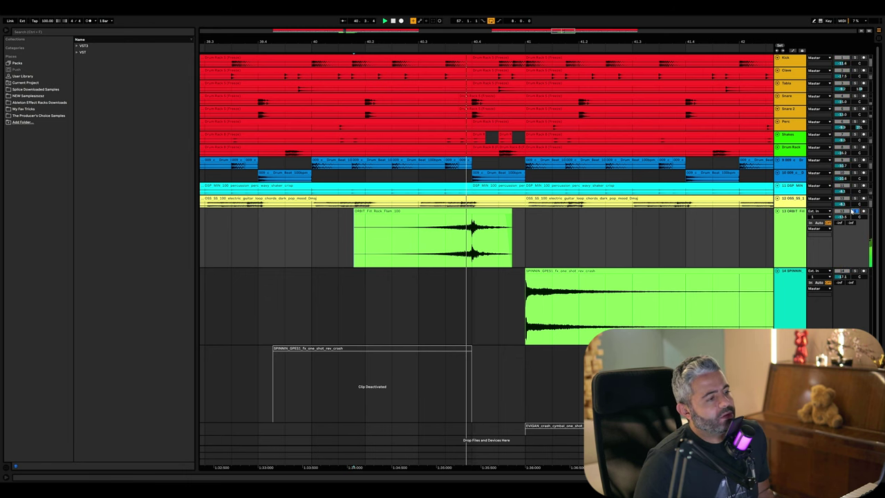
click(475, 228)
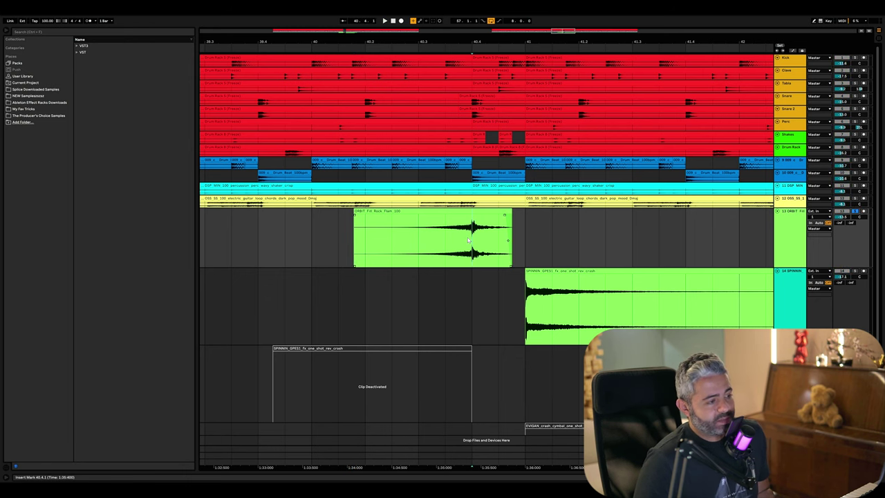
scroll(470, 235, up, 2)
click(407, 238)
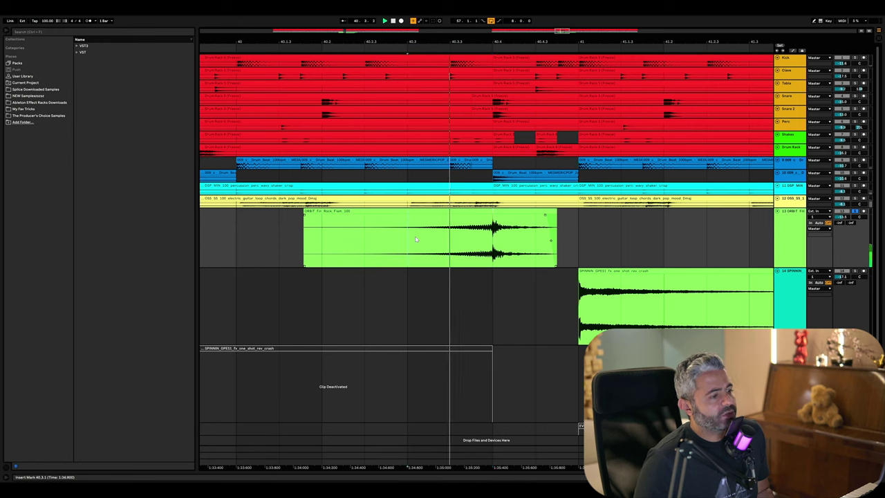
click(316, 241)
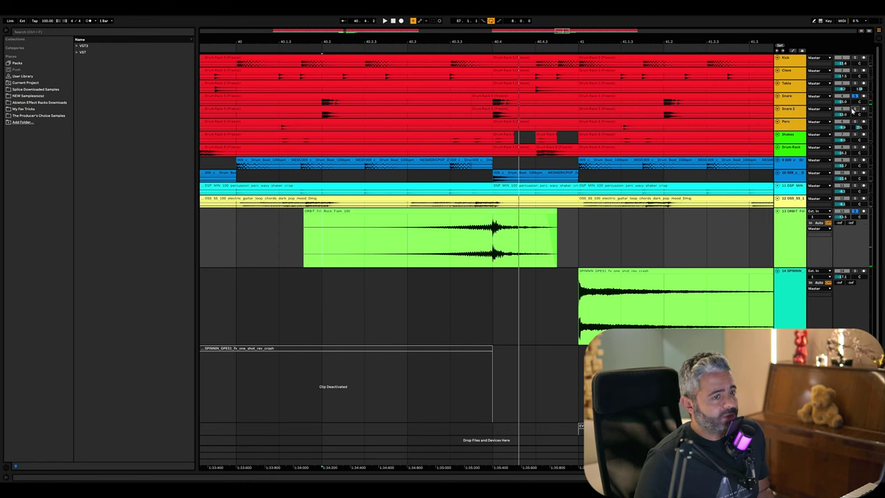
key(space)
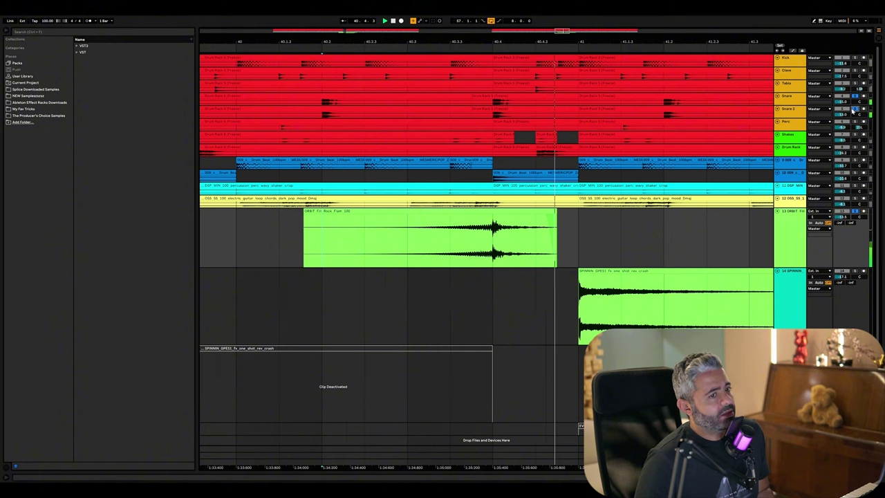
key(space)
Step: Trim the start of the ORBIT fill clip on track 13 to 40.2.1 and play the transition from there
click(400, 235)
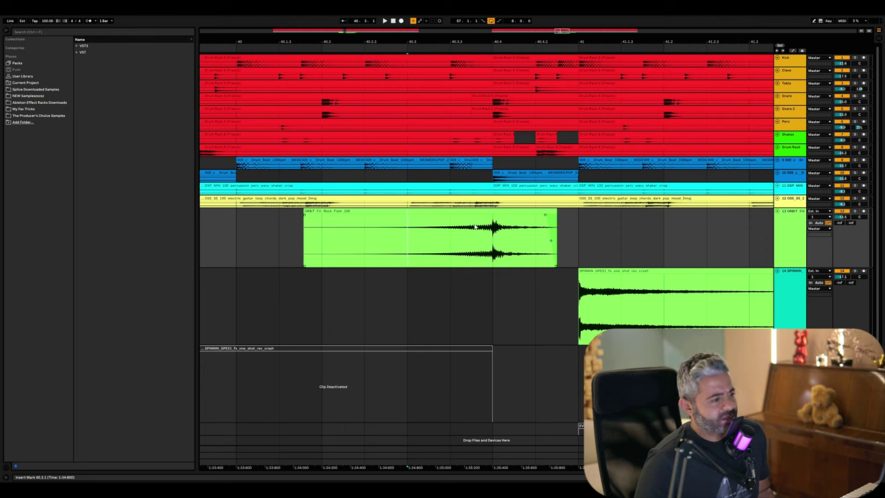
drag(397, 239, 329, 225)
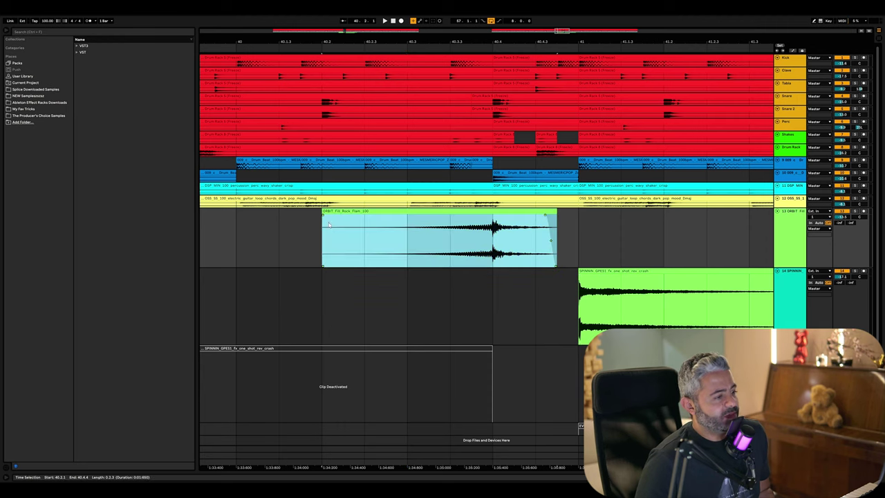
drag(417, 236, 489, 236)
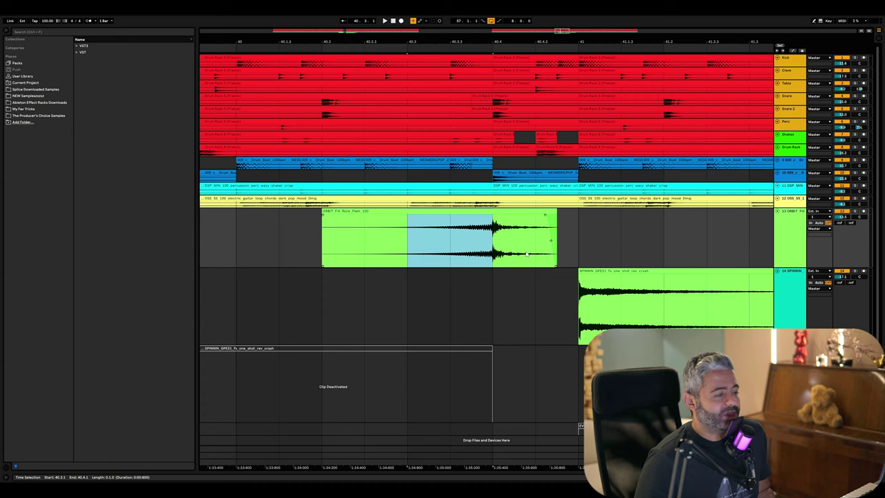
scroll(420, 245, right, 2)
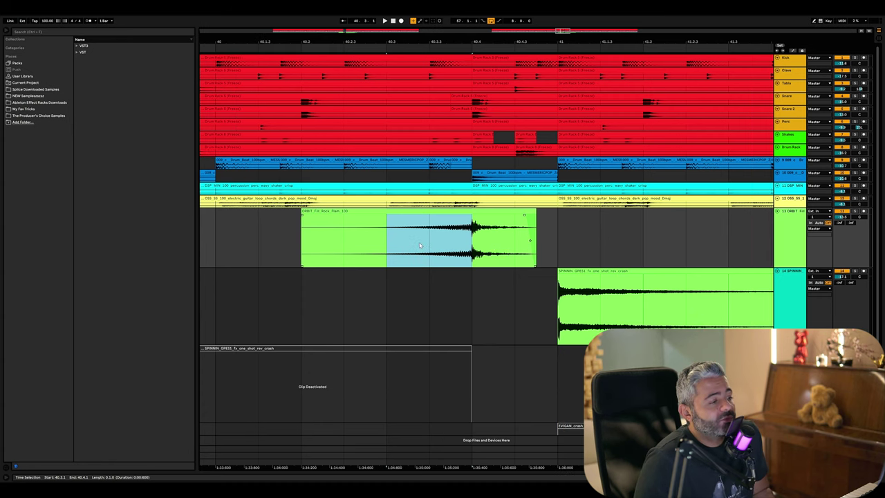
click(391, 242)
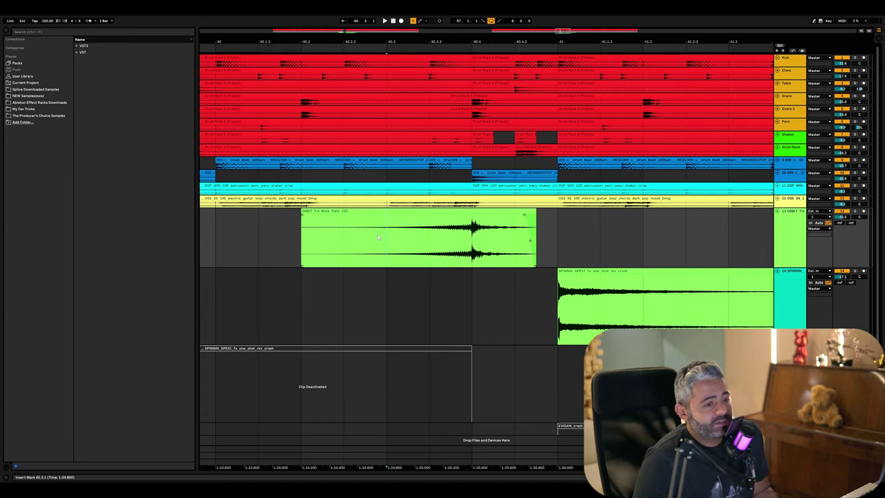
click(306, 238)
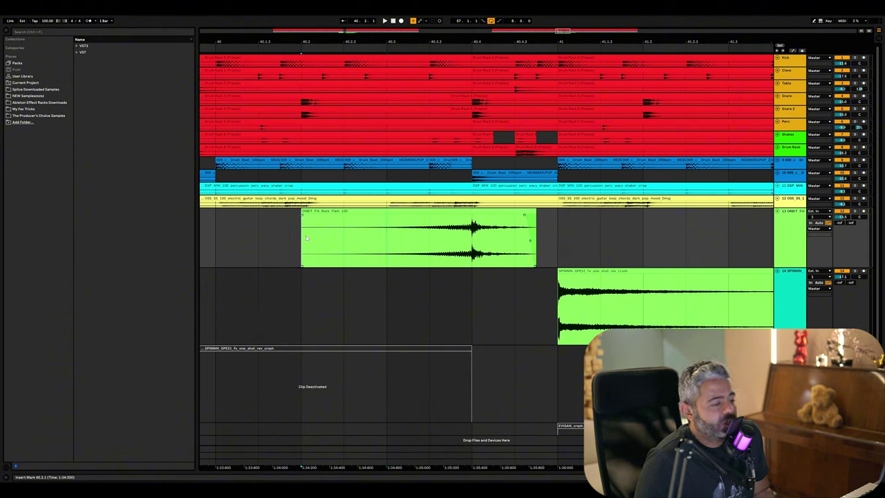
key(space)
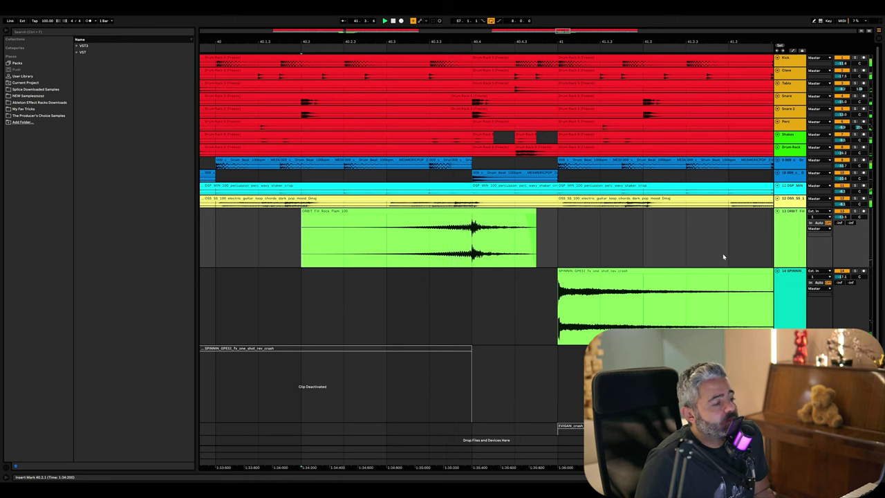
Step: Reactivate the reversed crash clip on track 15 and play it together with the ORBIT fill from 40.2.1
click(388, 348)
key(0)
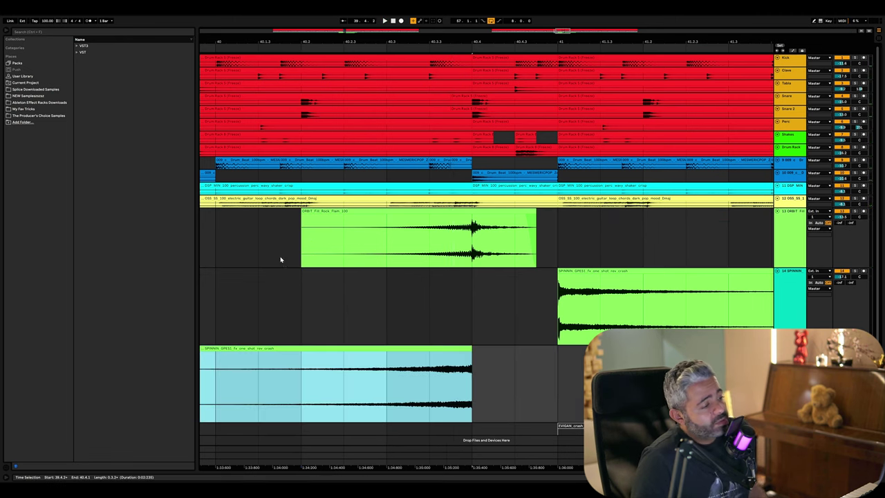
click(281, 259)
key(space)
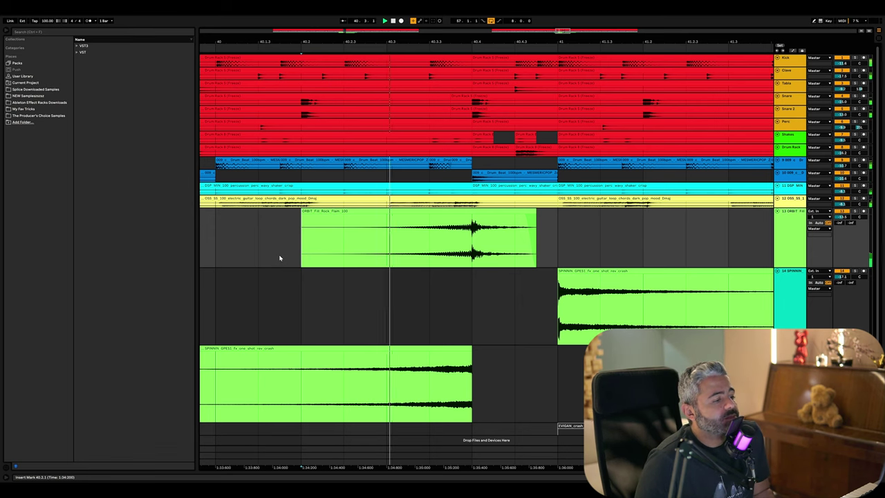
scroll(340, 262, left, 2)
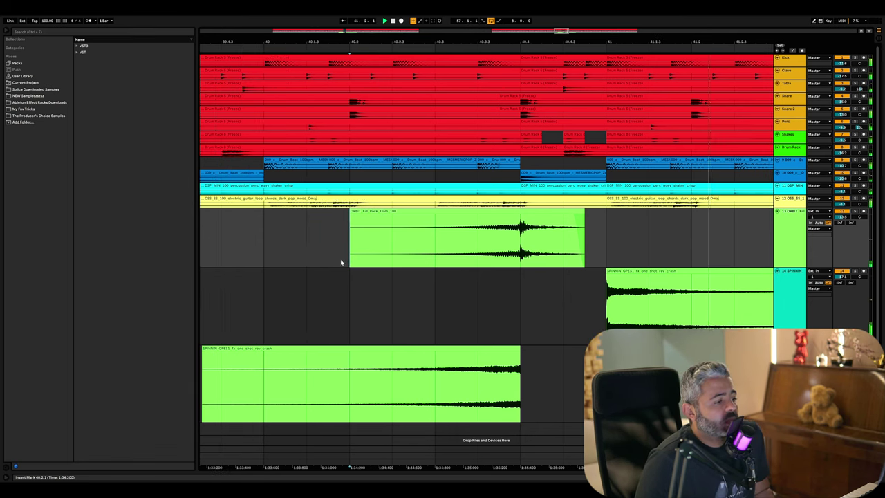
click(307, 238)
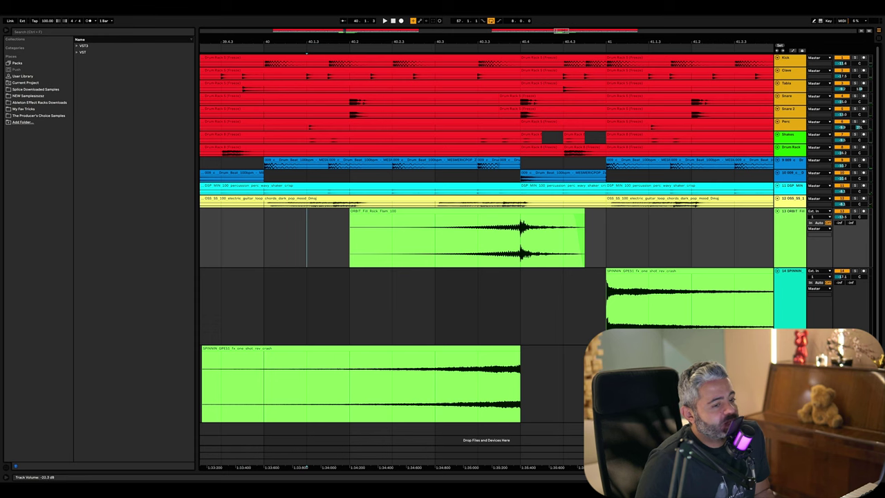
click(338, 257)
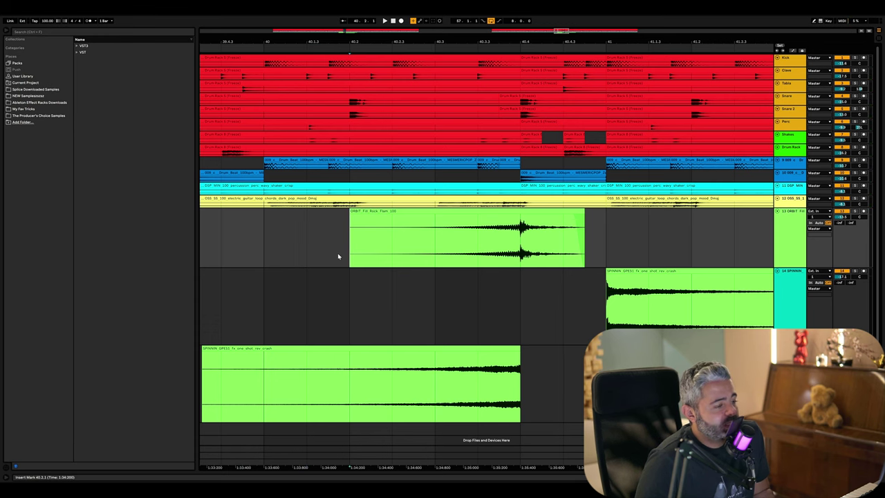
Step: Play the combined fill and crash transition from 40.1.1 and from 40.2.1, and stop playback
key(minus)
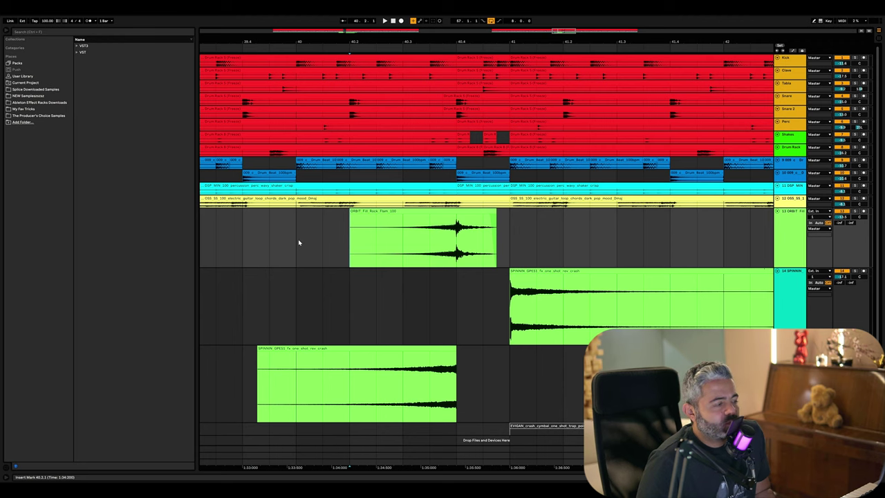
scroll(299, 242, down, 1)
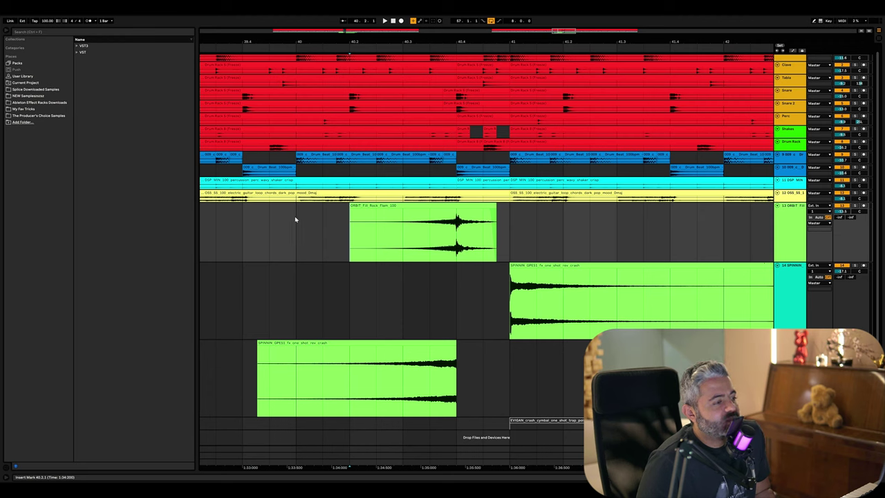
click(296, 220)
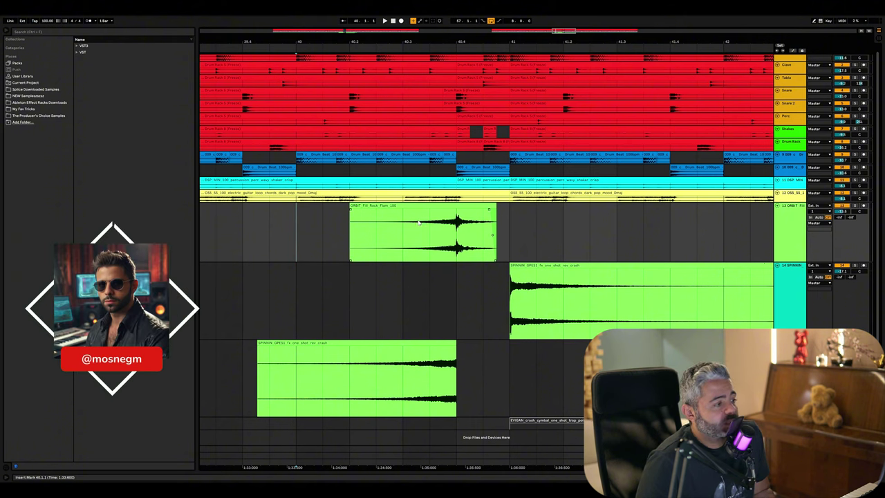
key(space)
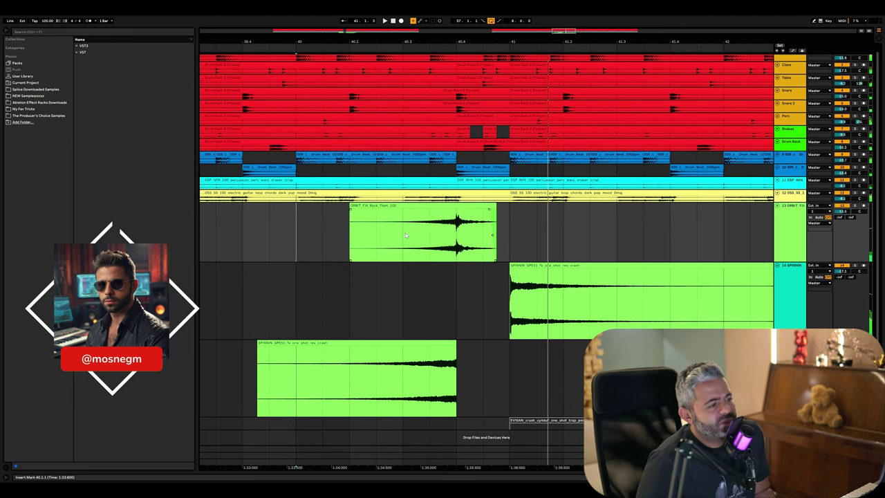
click(427, 288)
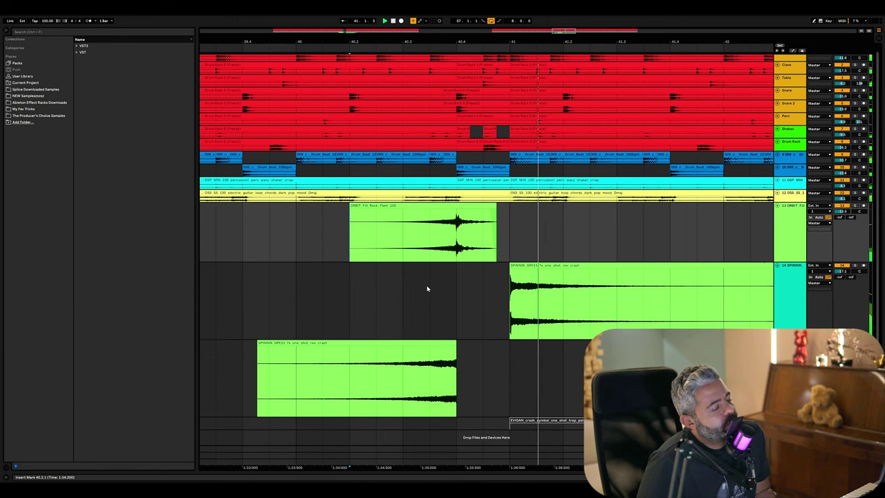
key(space)
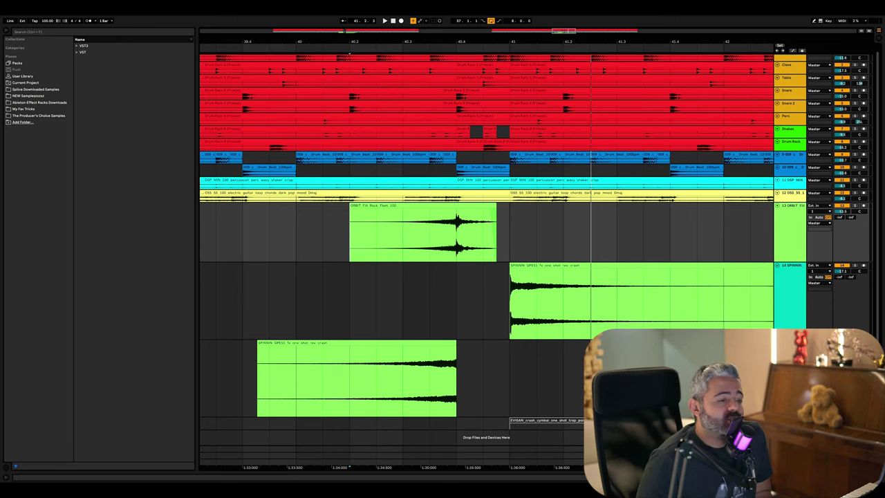
Step: Reduce the height of track 14 and enlarge the track holding the deactivated EVIGAN crash cymbal clip
key(alt+minus)
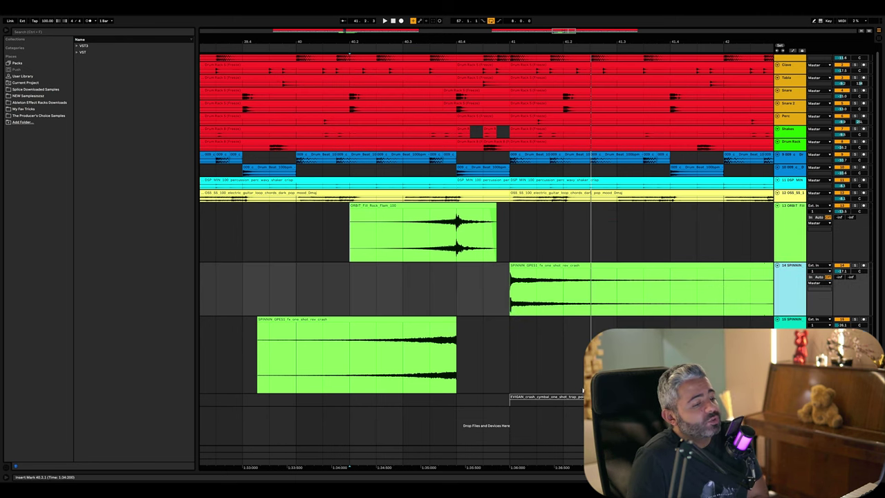
key(Down)
key(Down)
key(alt+plus)
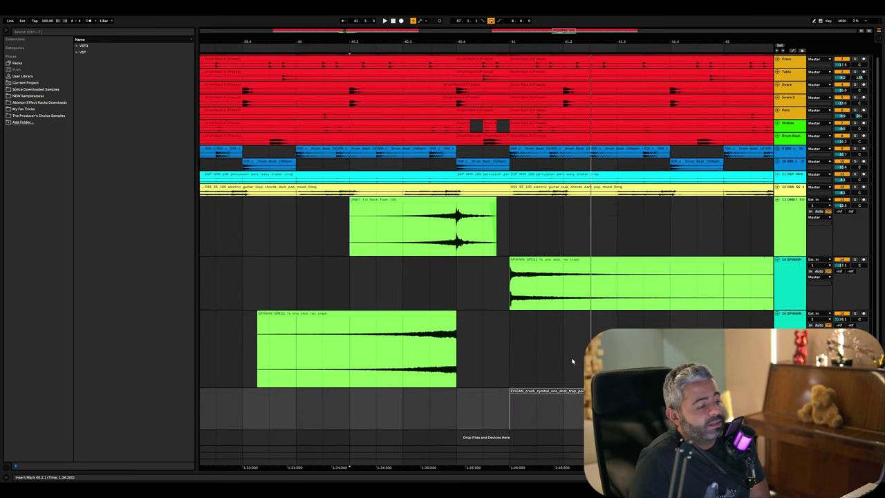
Step: Reactivate the EVIGAN crash cymbal clip below track 15, play both downbeat crashes from 41.1.1, and stop playback
click(455, 276)
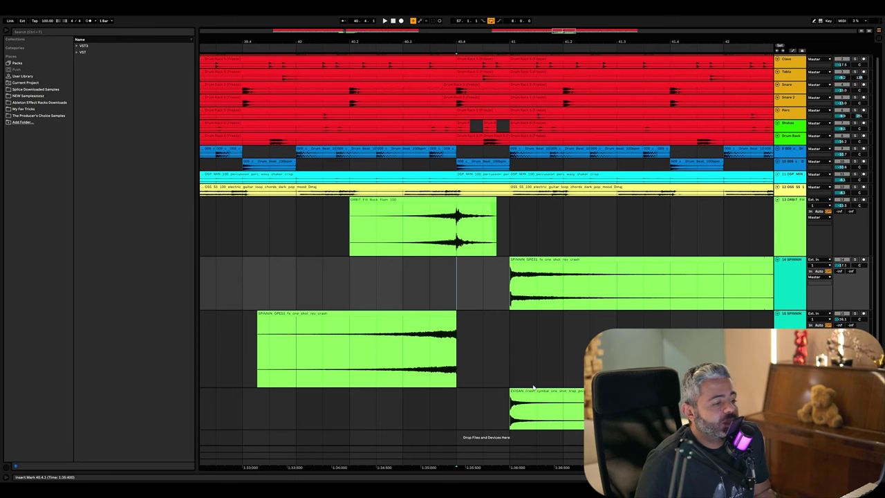
click(496, 370)
key(space)
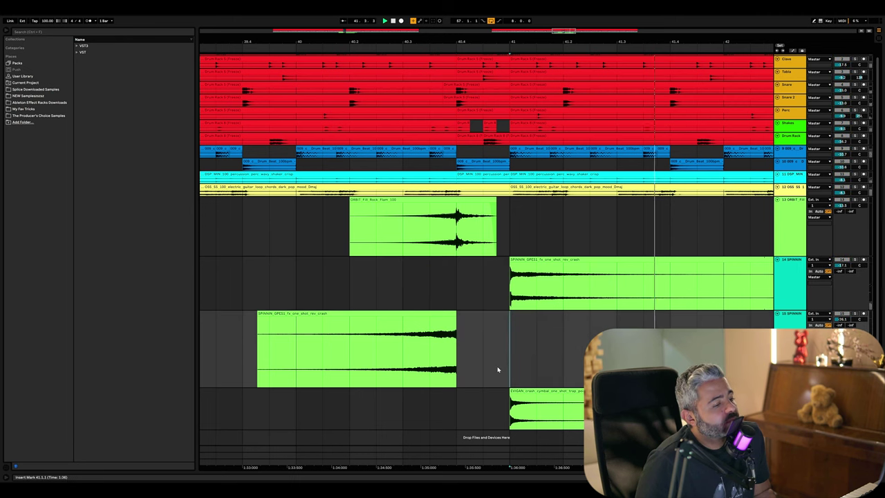
key(space)
key(space)
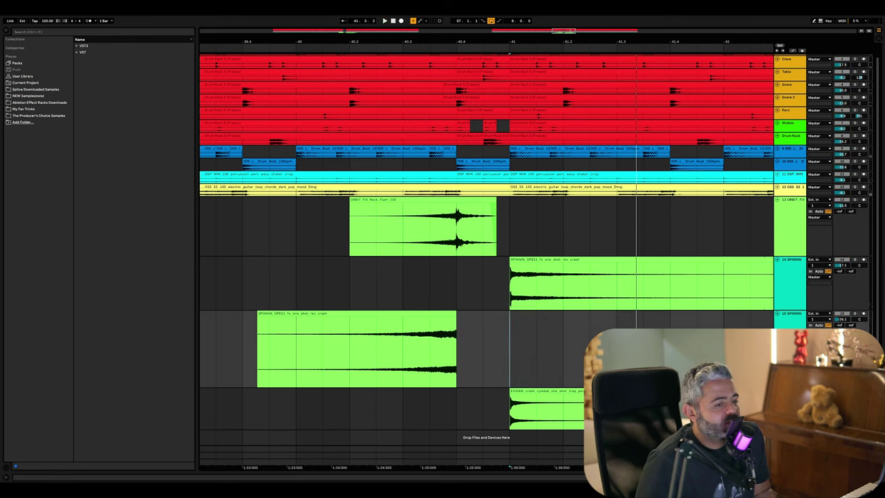
Step: Play the full transition from 40.2.1 through the layered crashes in bar 41 and stop playback
scroll(499, 315, right, 3)
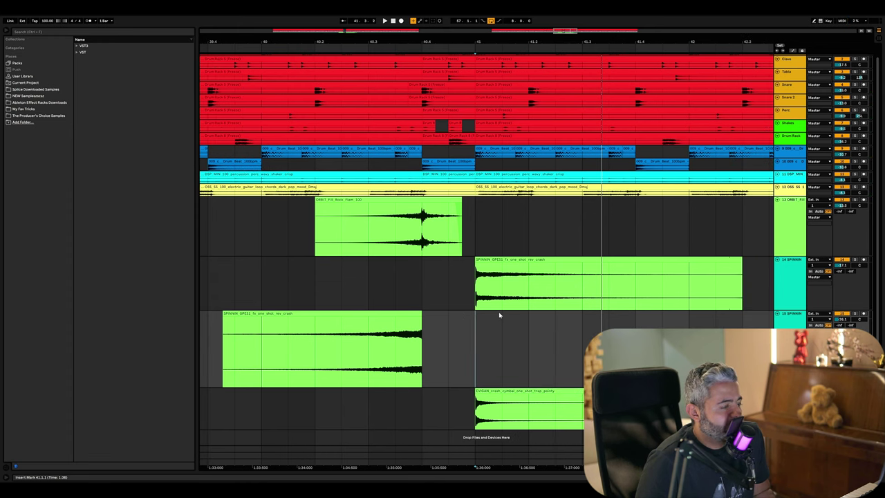
click(314, 279)
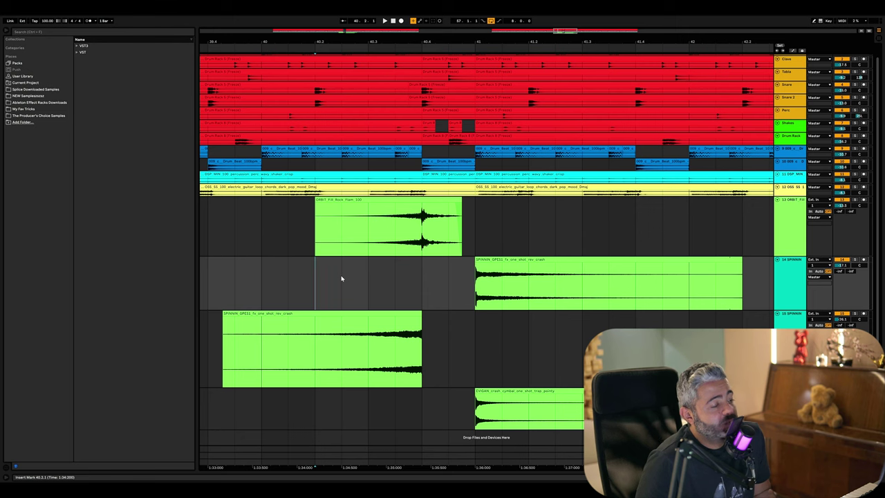
key(space)
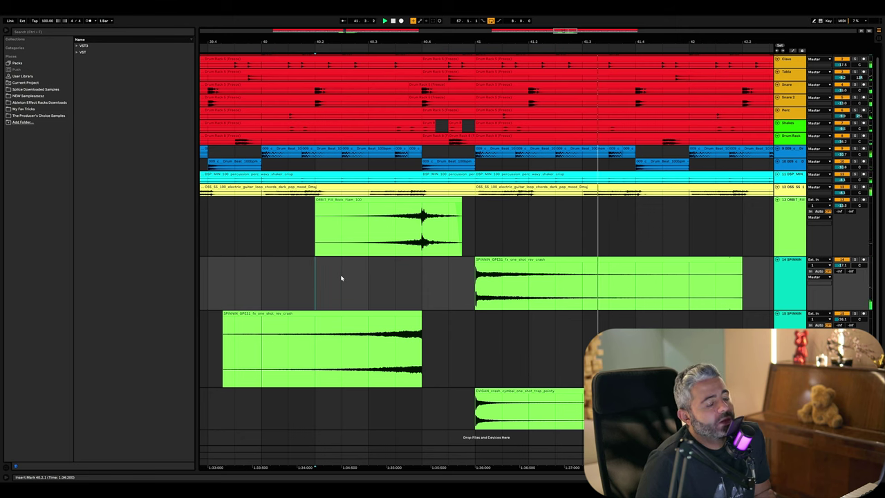
key(space)
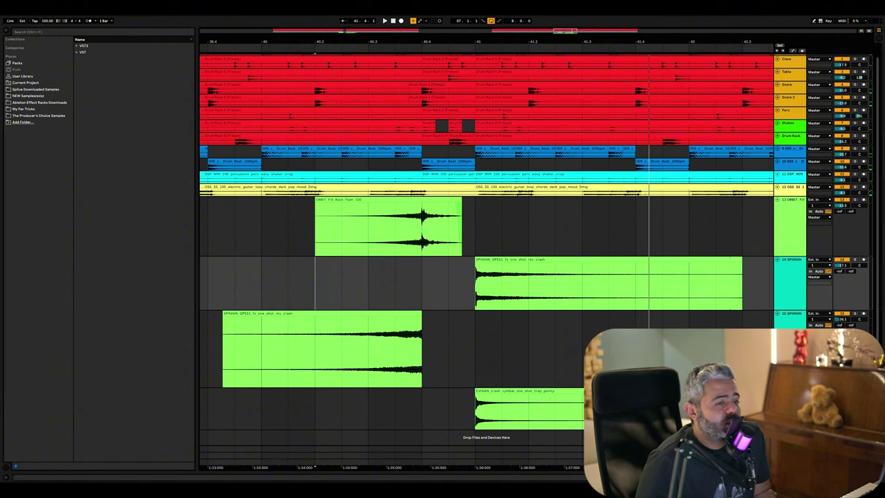
Step: Solo track 14 and magnify the crash at 41.1.1, enlarging track 14 and reducing the height of track 15
click(475, 280)
key(z)
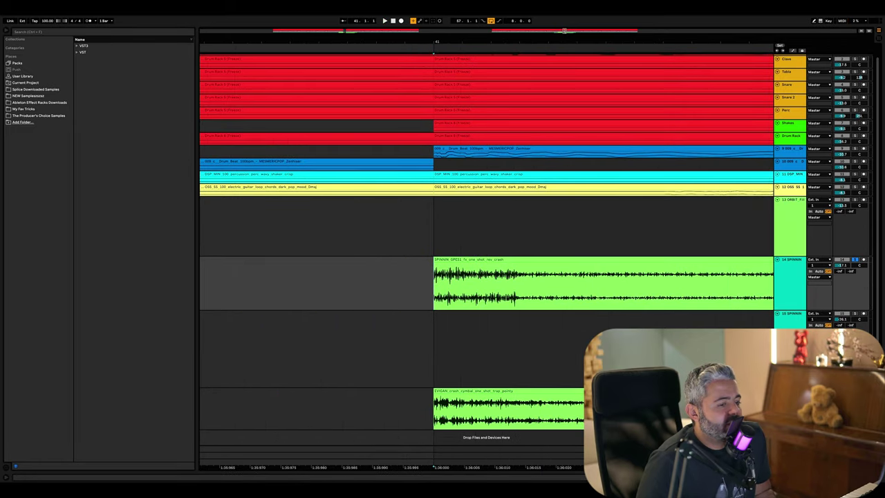
click(312, 334)
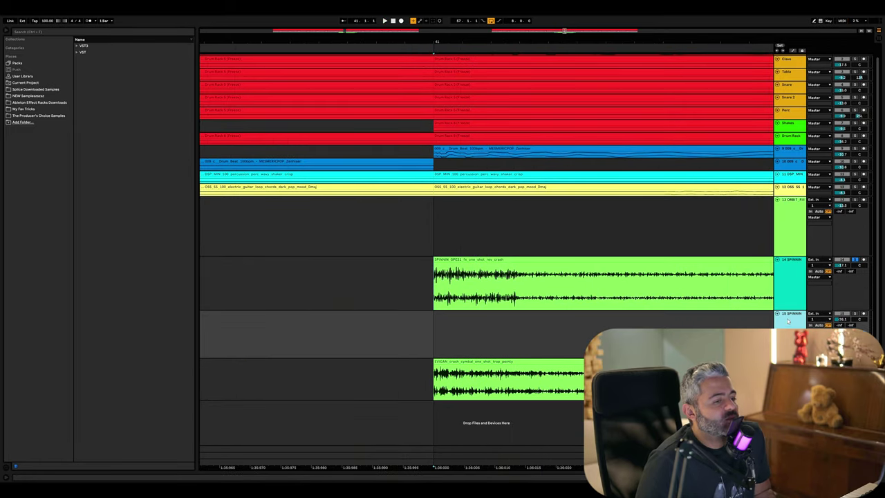
click(553, 304)
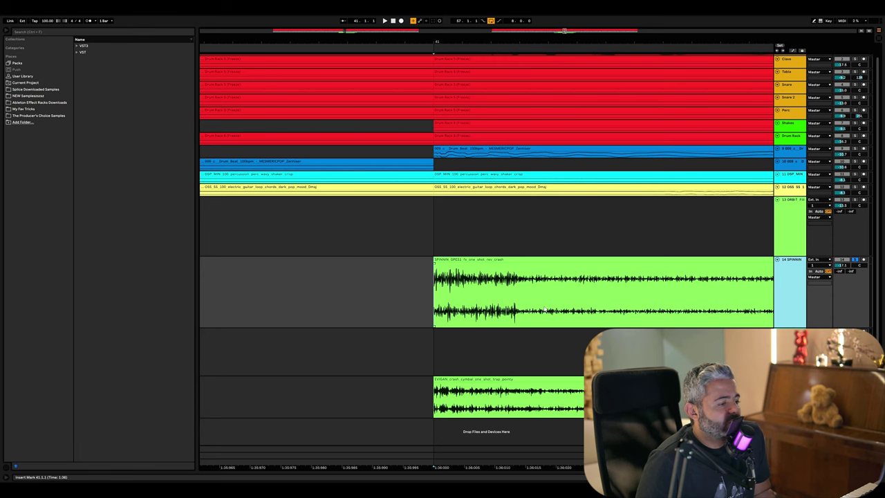
scroll(544, 309, up, 1)
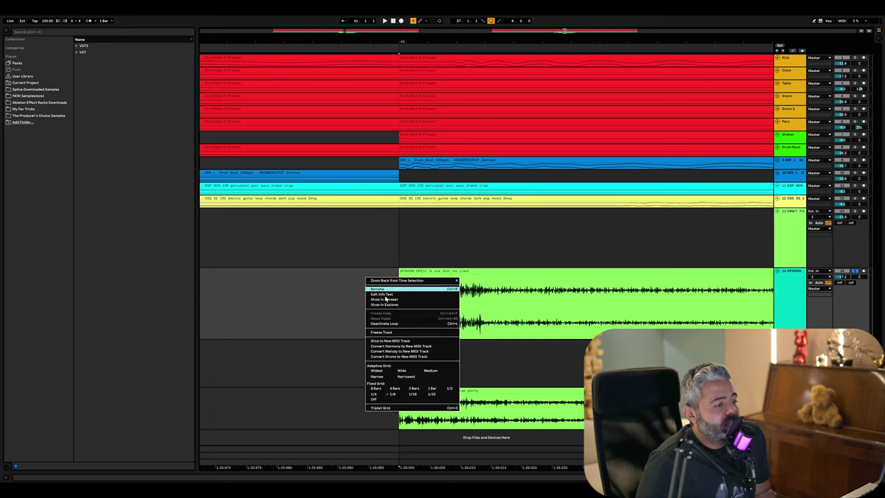
Step: Turn the fixed grid off and trim the start of the track 14 crash clip past its initial transient
right_click(488, 338)
click(426, 395)
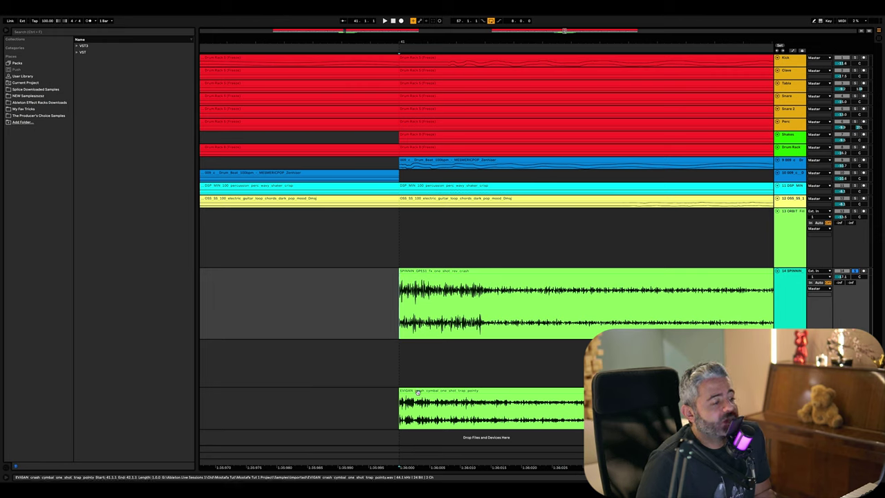
click(489, 410)
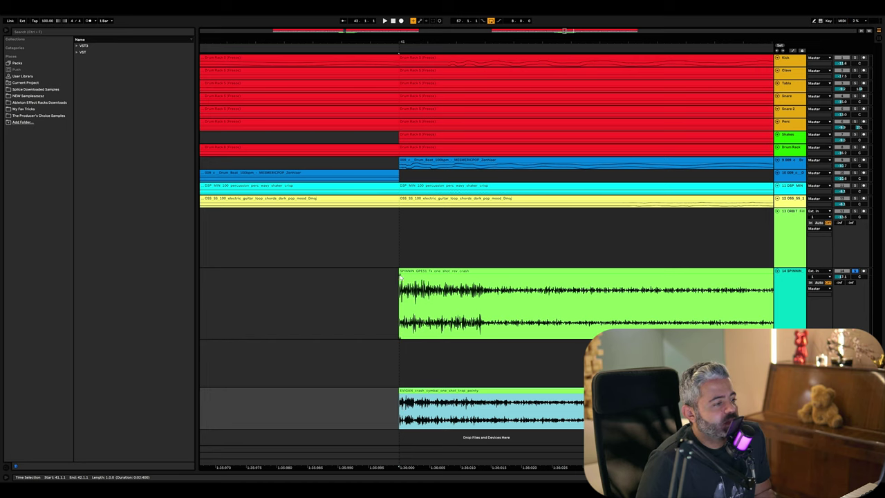
drag(399, 277, 479, 322)
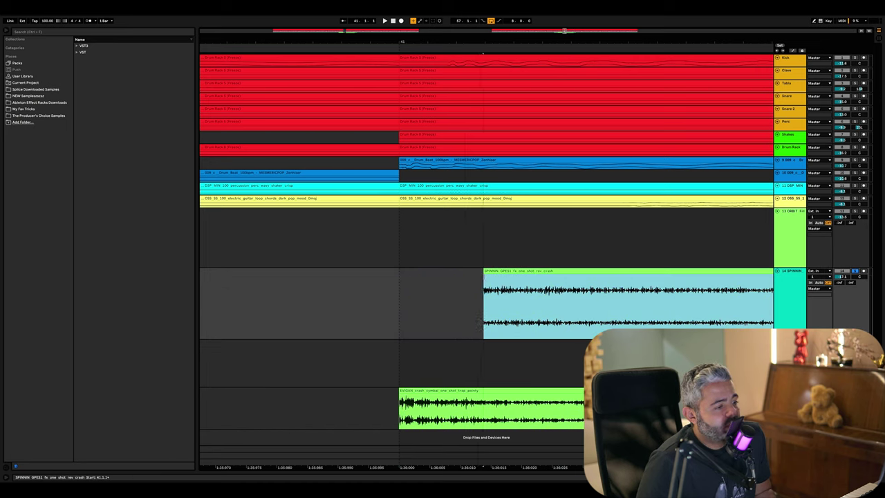
Step: Play the trimmed, soloed crash on track 14 from just before bar 41 and stop playback
click(366, 286)
key(minus)
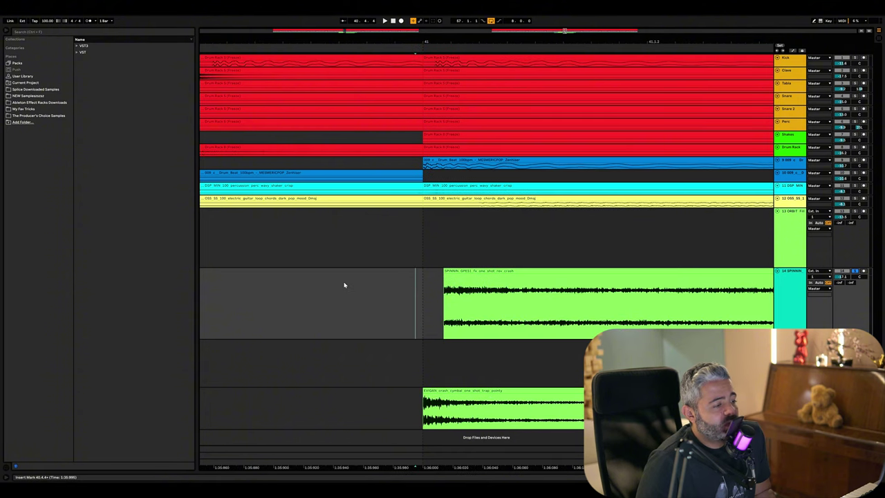
click(344, 285)
key(space)
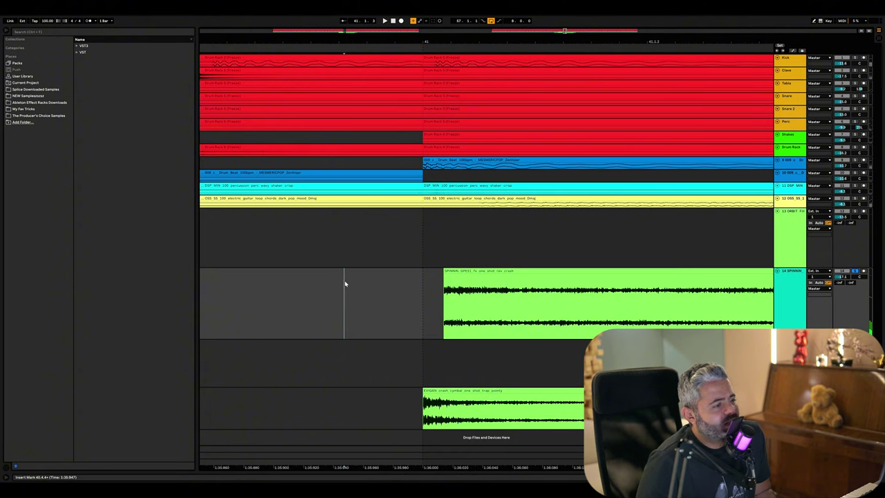
key(plus)
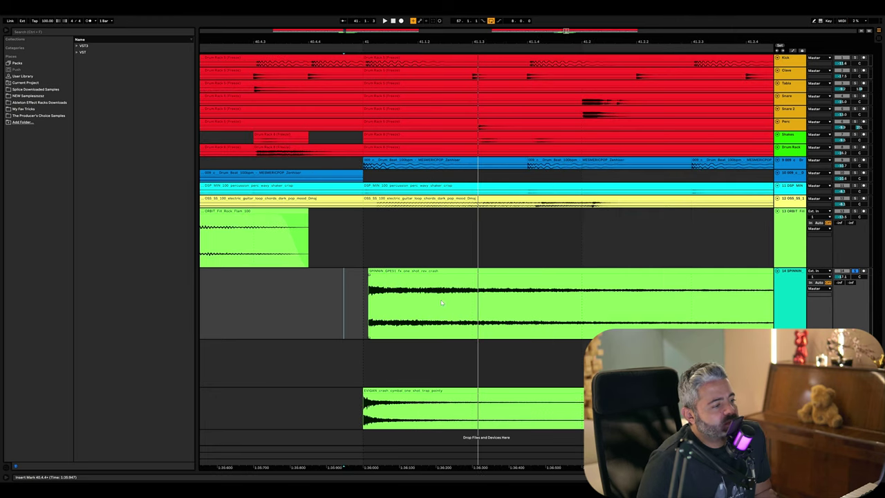
Step: Unsolo track 14 and play the trimmed crash in context from several points in beats 40.4 and 40.3
scroll(364, 316, left, 2)
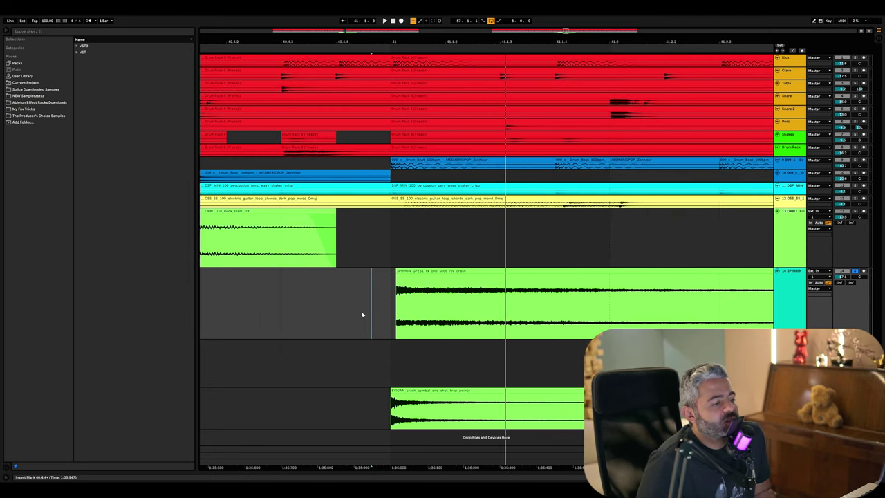
click(313, 311)
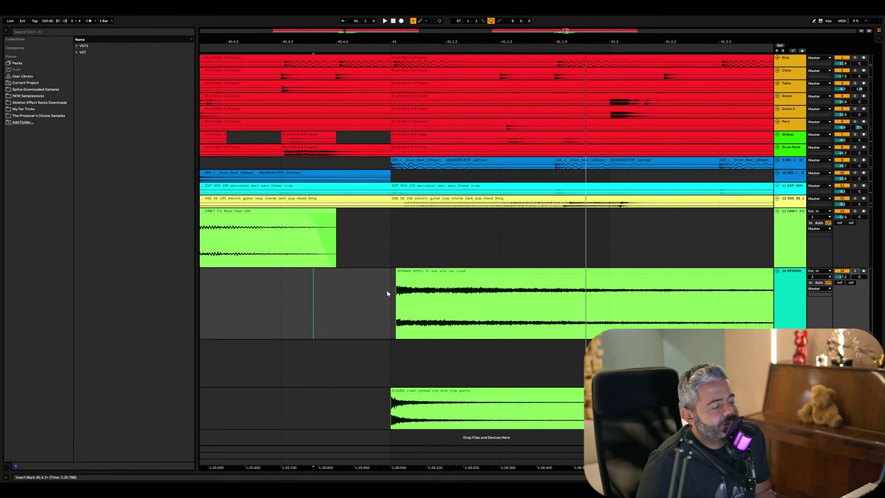
scroll(307, 304, left, 6)
click(305, 302)
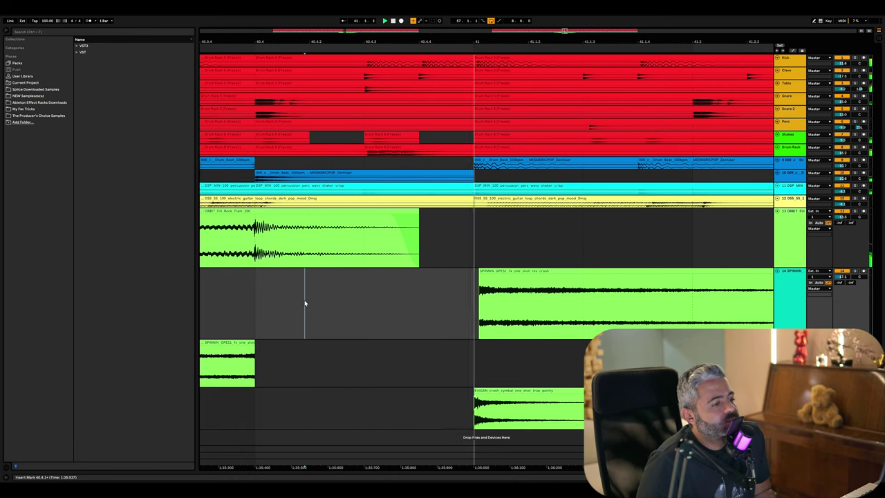
scroll(305, 303, down, 1)
scroll(305, 299, left, 3)
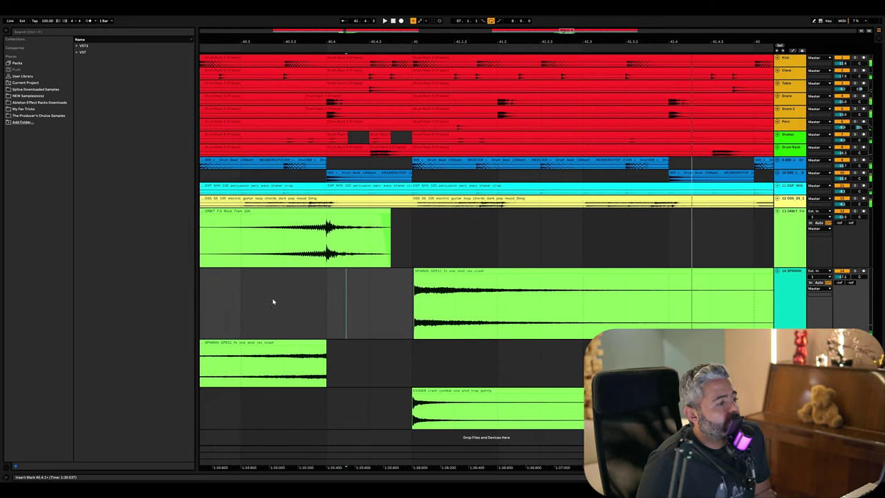
click(273, 301)
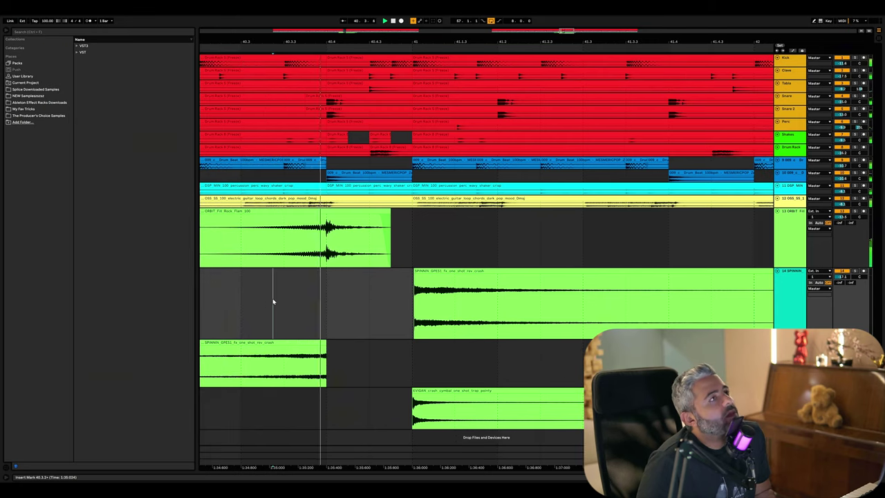
Step: Set the fixed grid to 1/16 and extend the start of the track 14 crash clip back to 41.1.1
click(408, 302)
scroll(408, 302, up, 2)
scroll(408, 302, up, 3)
right_click(409, 299)
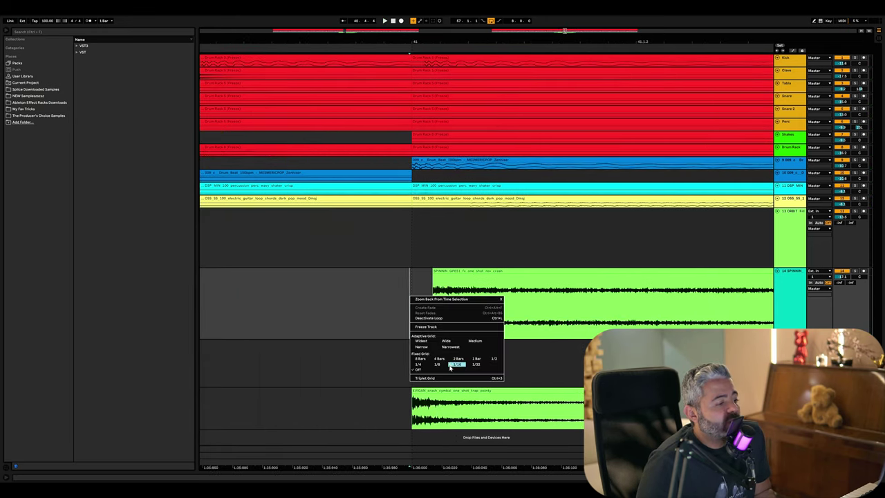
click(460, 369)
drag(457, 305, 437, 304)
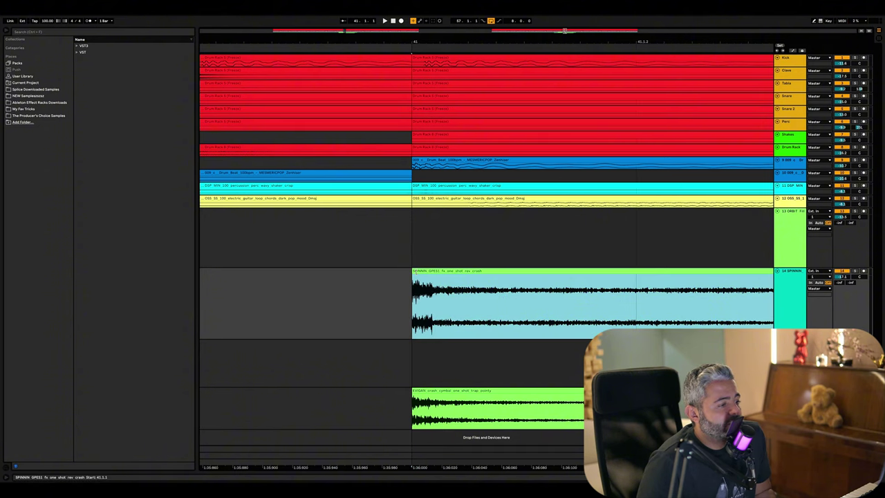
Step: Add a short fade-in at the start of the track 14 crash clip, reshape its curve, and play the result
drag(413, 274, 434, 278)
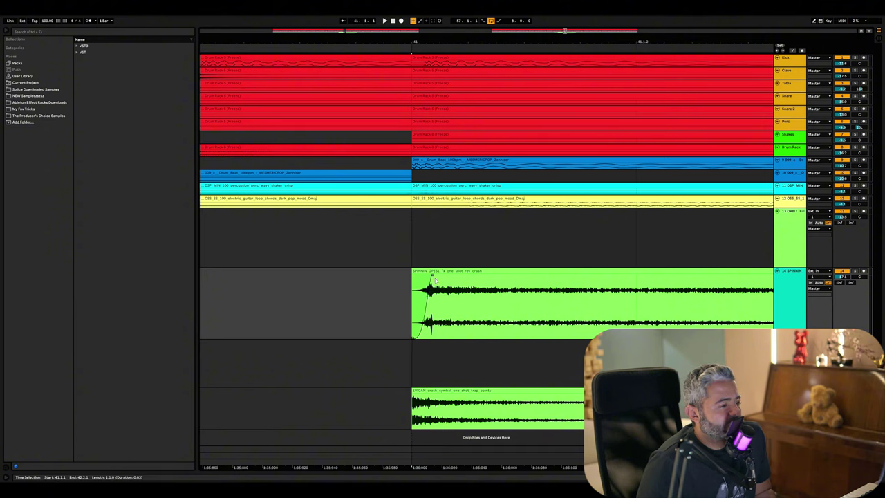
drag(427, 322, 413, 322)
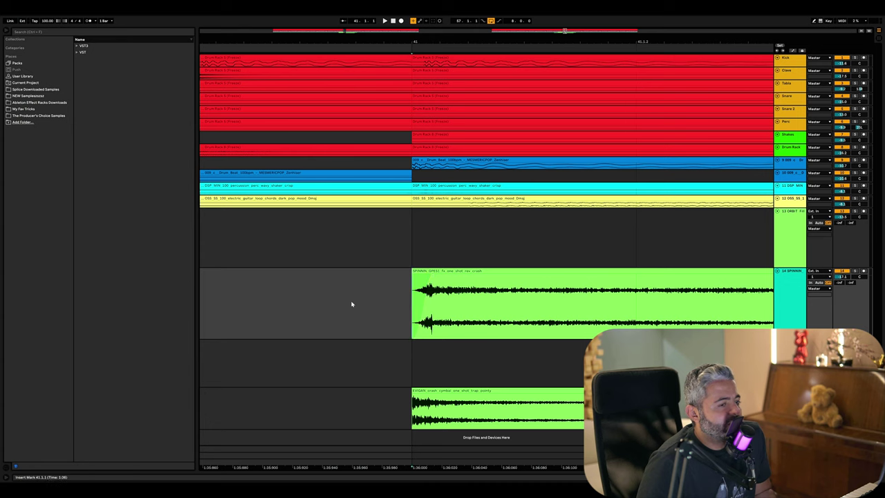
key(space)
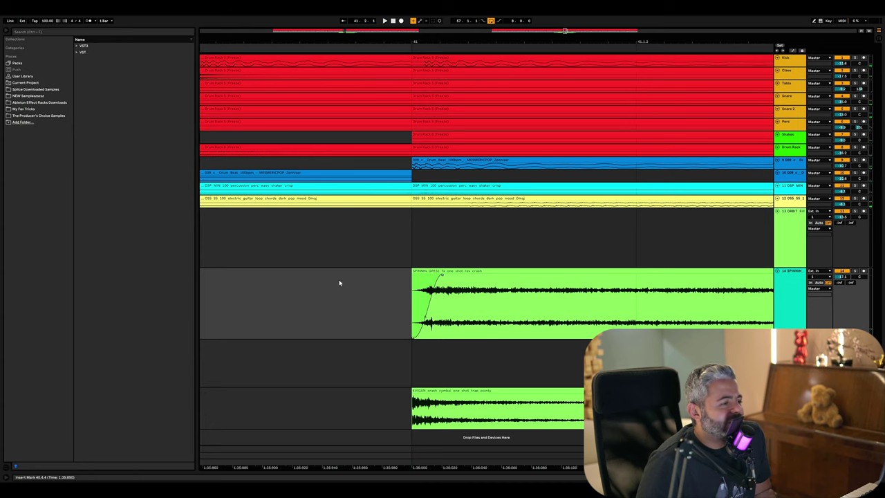
key(space)
Step: Shorten the track 14 crash clip to end at 42.1.1, level with the EVIGAN crash, and play from 40.4.3
key(minus)
key(minus)
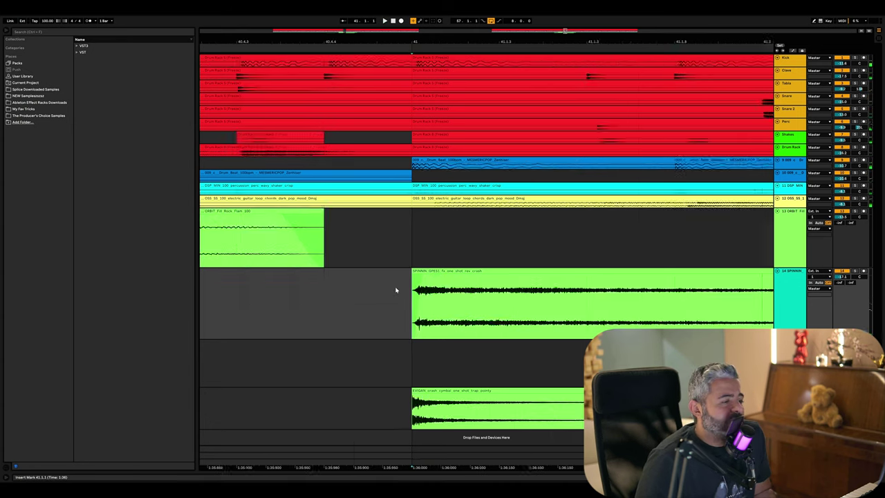
scroll(396, 291, left, 4)
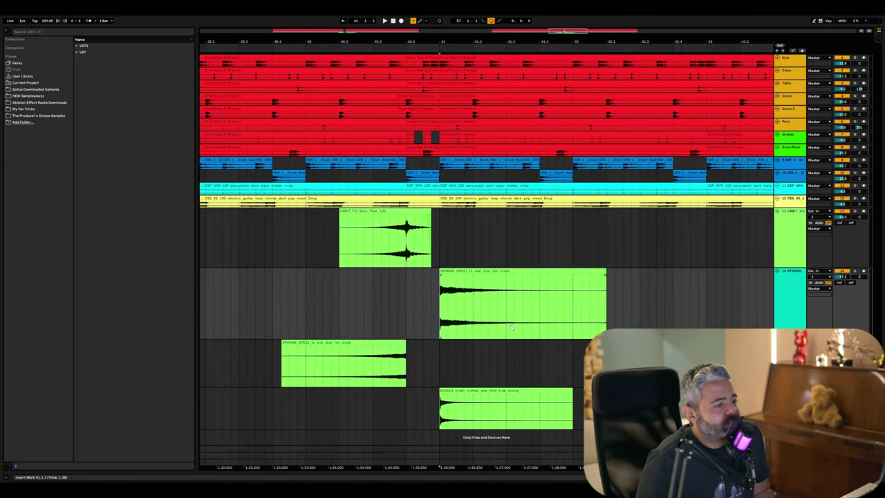
drag(574, 281, 648, 411)
click(423, 293)
key(space)
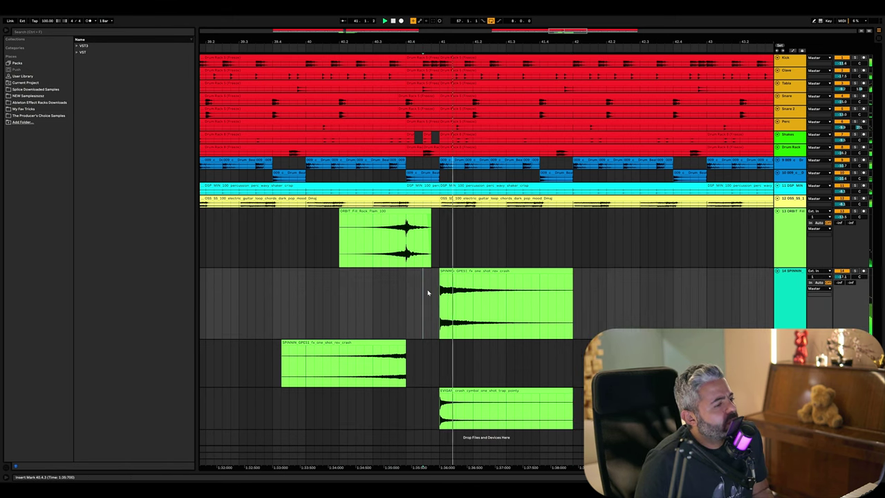
Step: Try shortening both downbeat crash clips to end at 41.2.1, play them from 40.4.2, and undo the shortening
click(413, 308)
key(space)
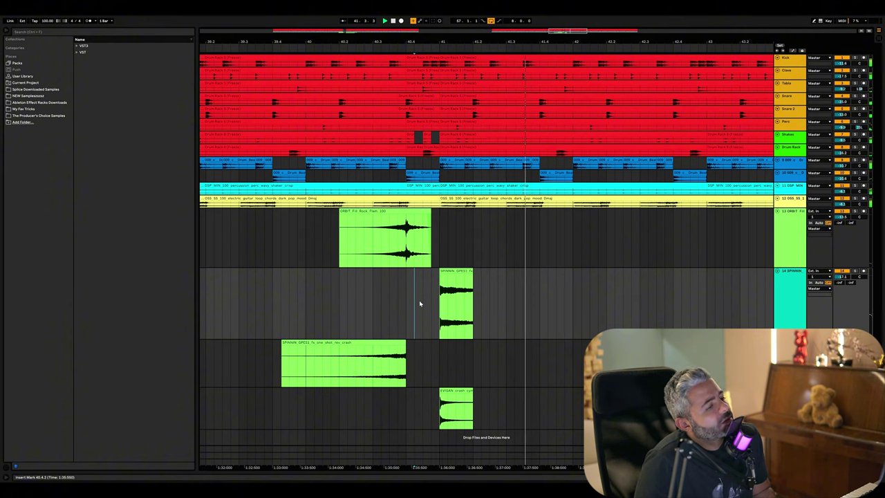
key(ctrl+shift+z)
click(429, 304)
click(438, 300)
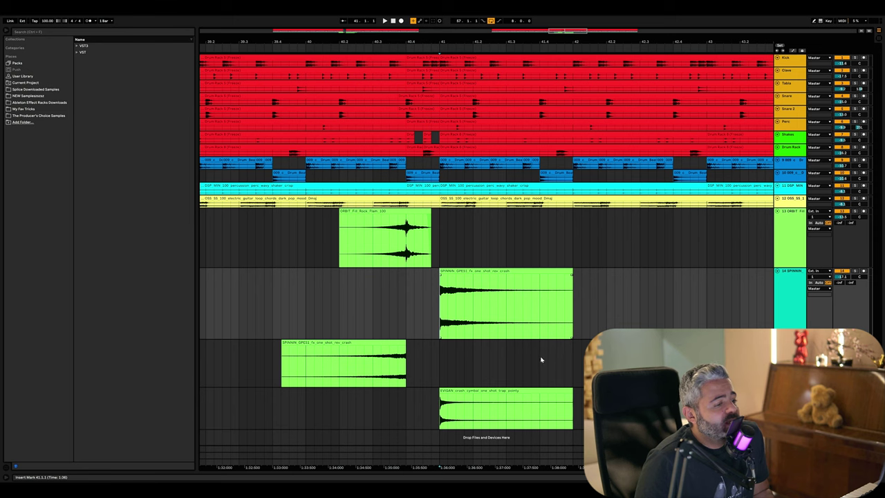
Step: Select the EVIGAN crash tail from 41.1.2 to 41.4.3, play both full crashes from 40.4.4, and stop playback
drag(448, 404, 557, 404)
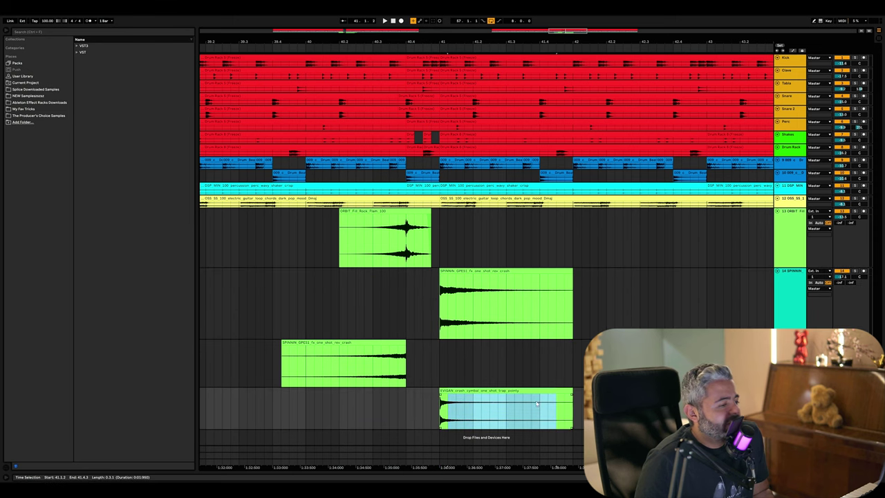
click(433, 302)
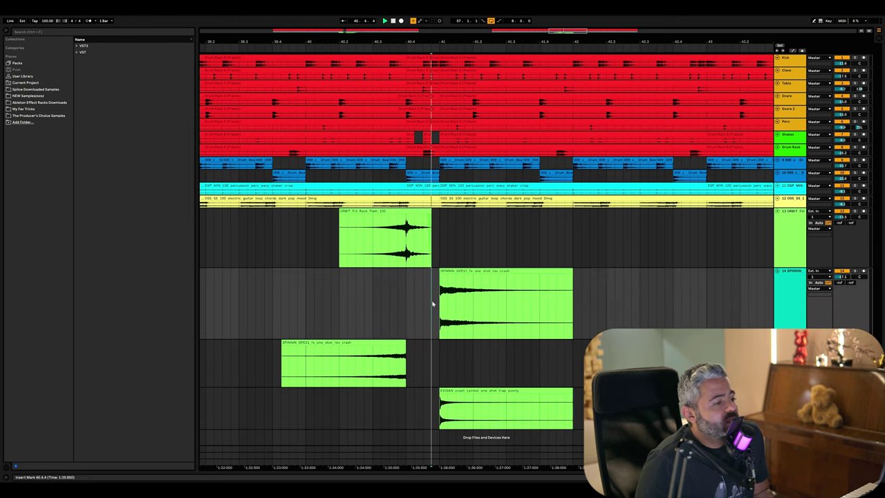
key(space)
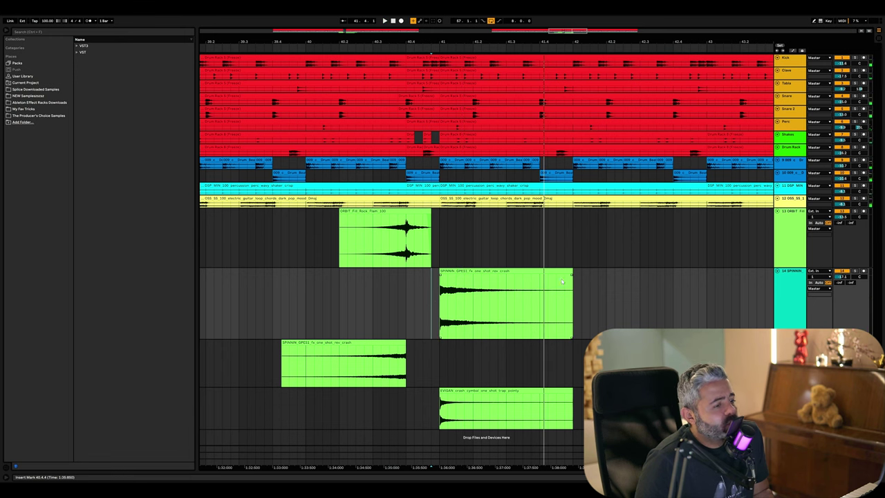
Step: Add a long fade-out to the track 14 crash from about 41.2, bend its curve, and play from 40.4.4
drag(572, 276, 479, 275)
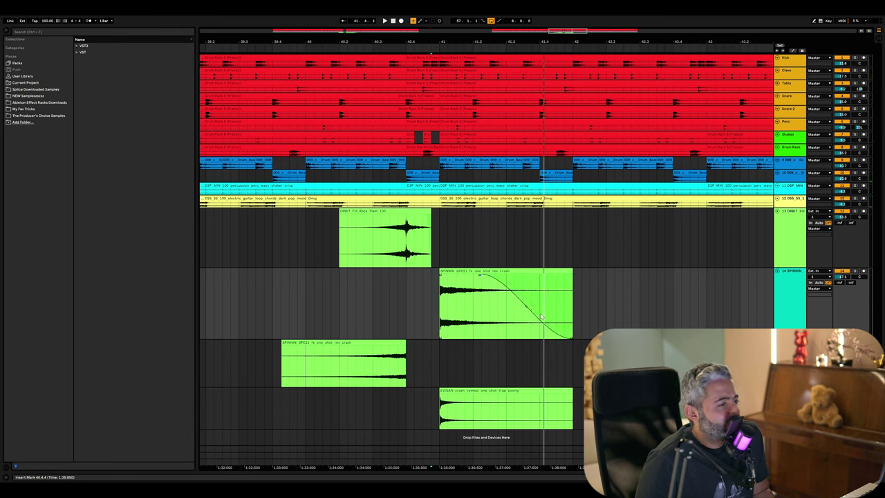
drag(527, 309, 522, 316)
click(431, 306)
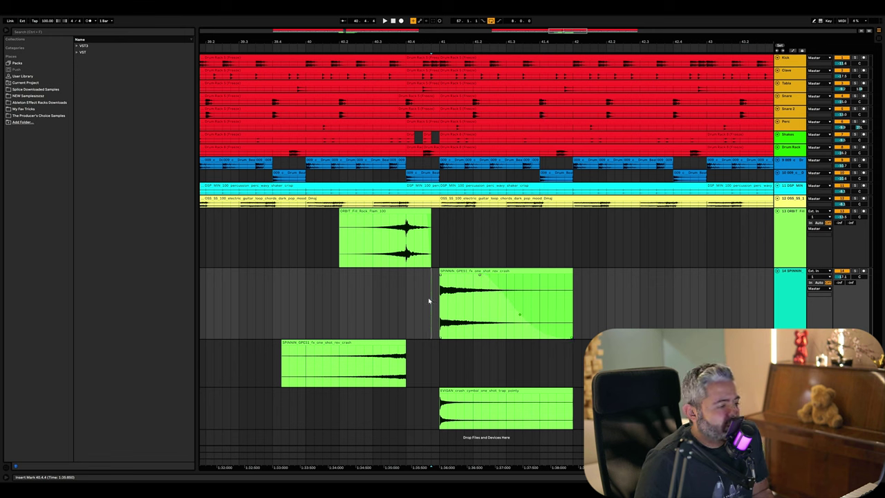
key(space)
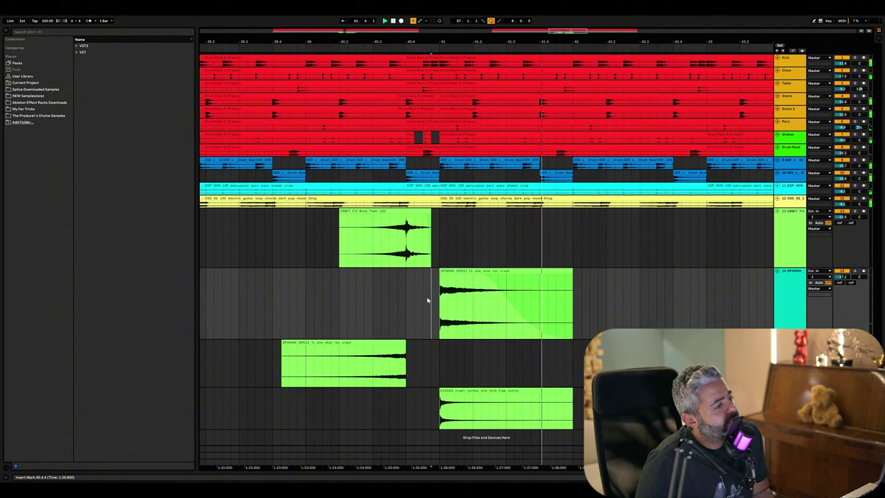
Step: Move the EVIGAN crash track directly below the track 14 crash and show the device view
key(Down)
key(Down)
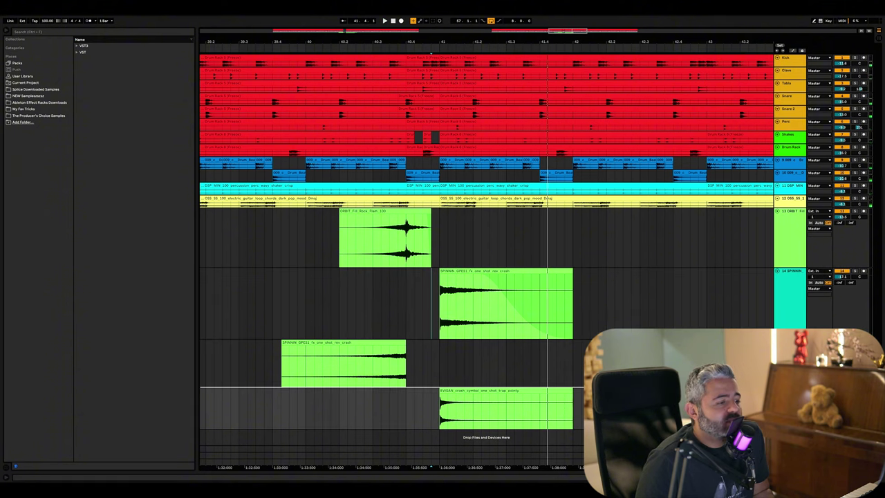
key(ctrl+Up)
key(ctrl+alt+l)
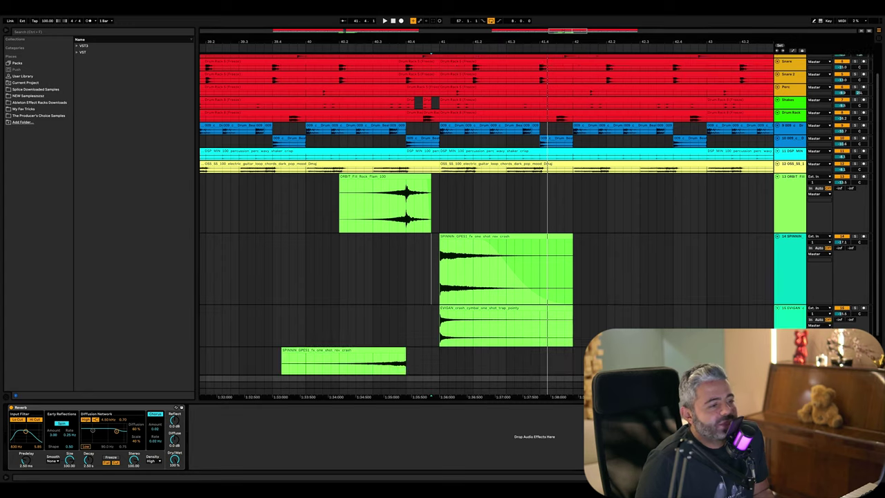
Step: Select both downbeat crash tracks and set their A-Reverb send to 0.0 dB
key(Down)
key(Down)
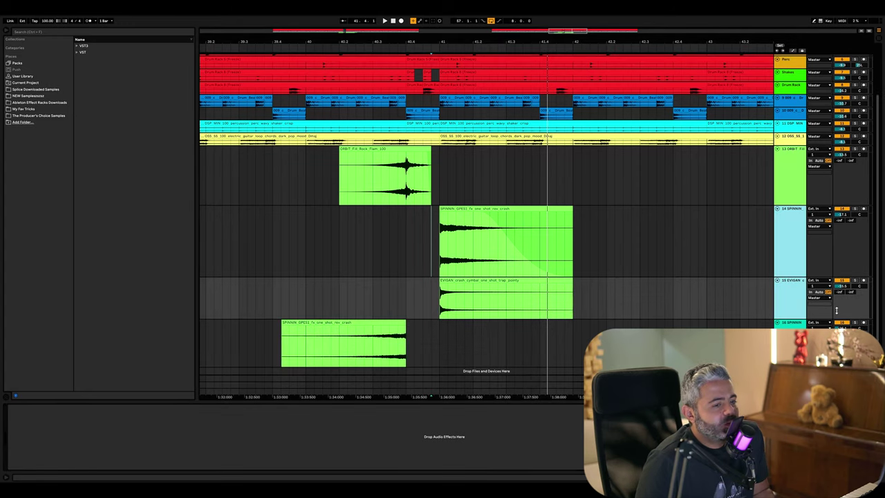
click(839, 292)
key(Delete)
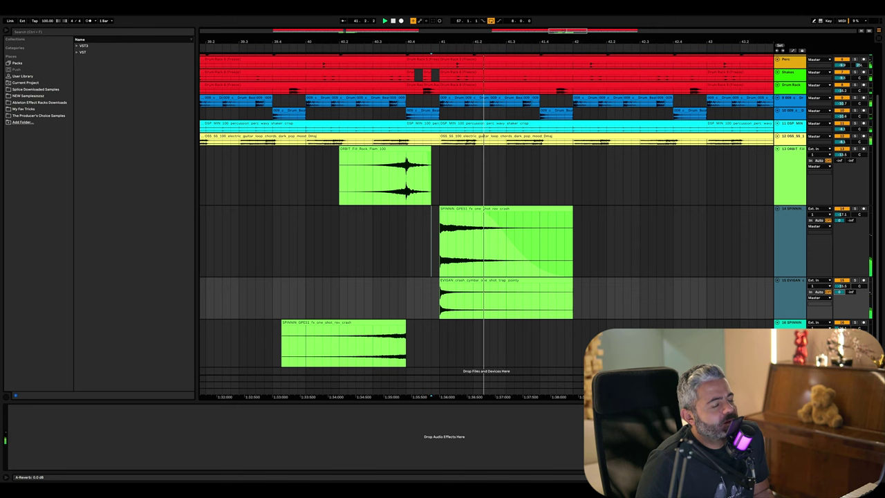
Step: Replace the return track's Reverb with the Valhalla reverb plug-in found by searching the browser for "valhalla"
key(ctrl+v)
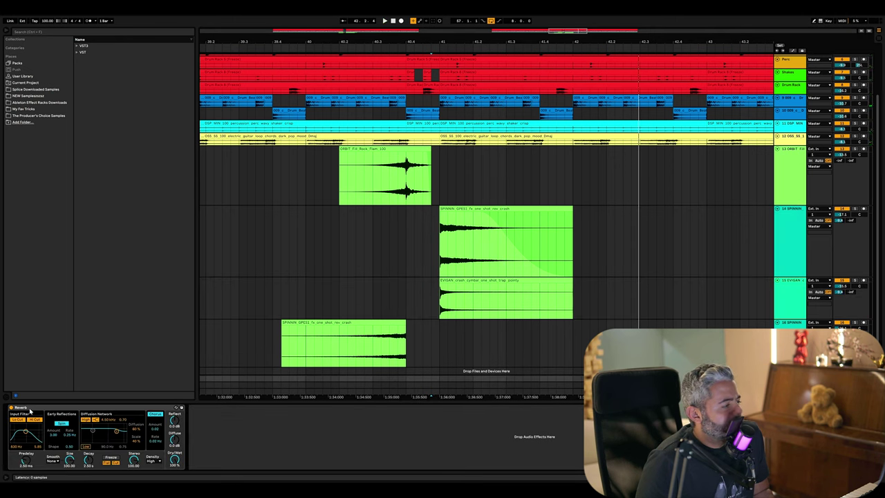
key(Delete)
click(39, 33)
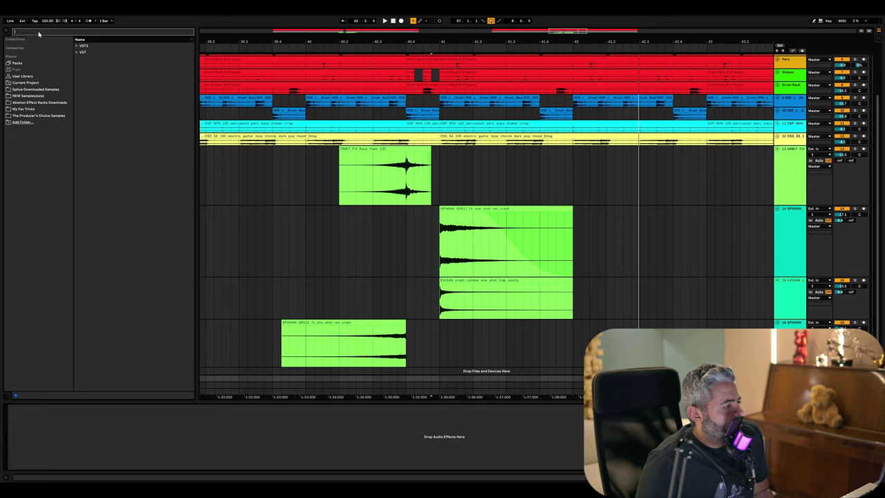
text(valhalla)
key(Down)
key(Return)
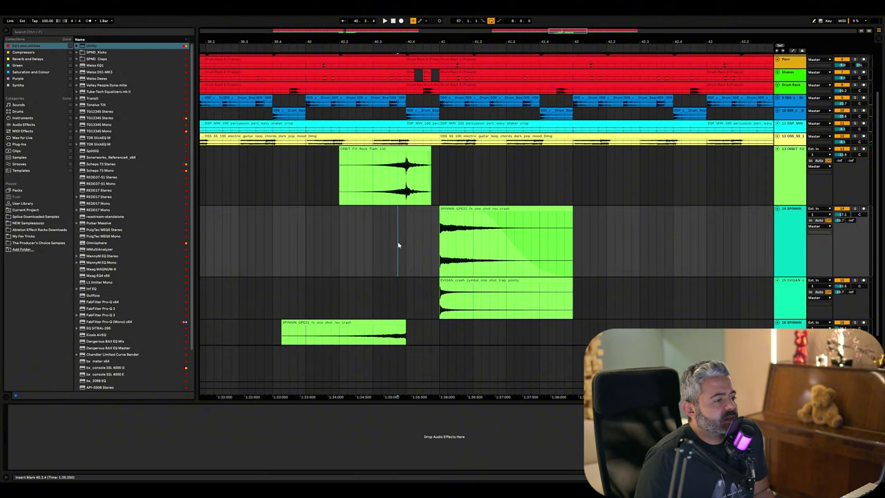
Step: Compare the downbeat with and without the track 14 crash by muting and restoring it while replaying from 40.3.4
key(space)
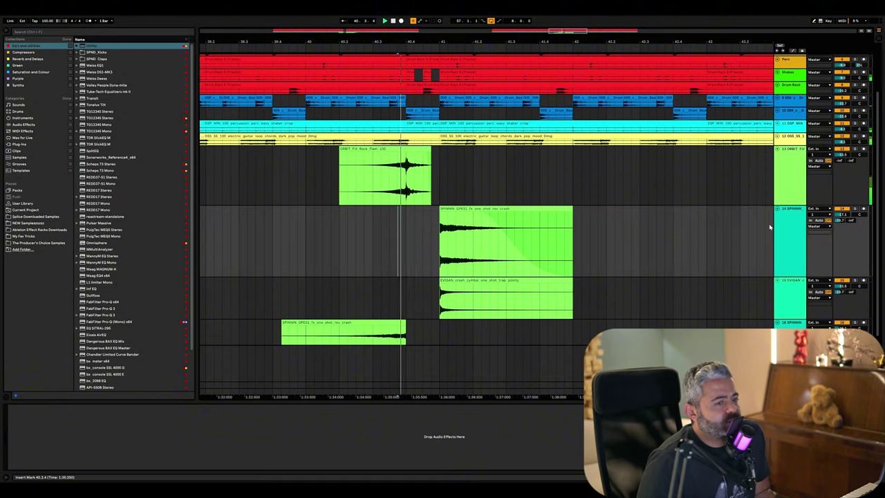
click(844, 209)
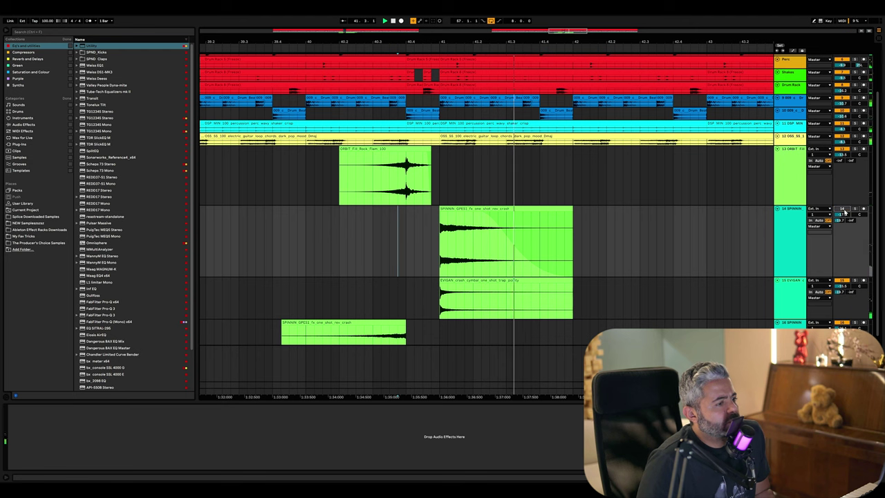
key(space)
key(space)
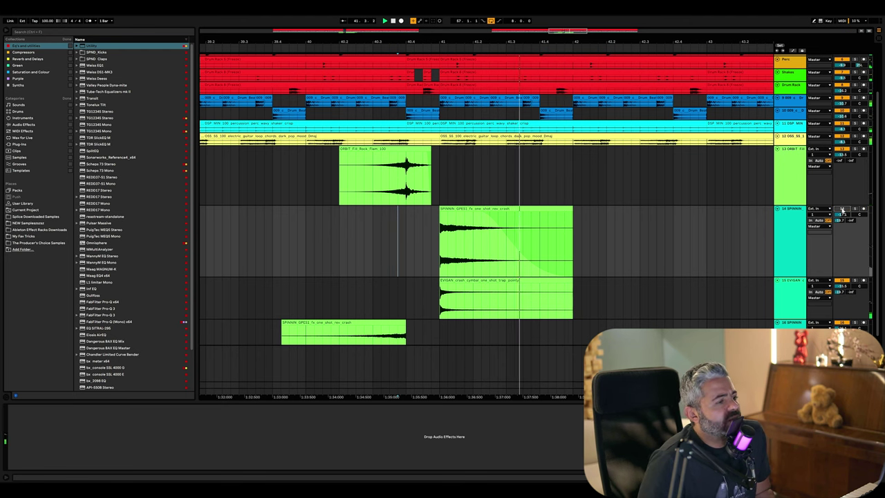
key(space)
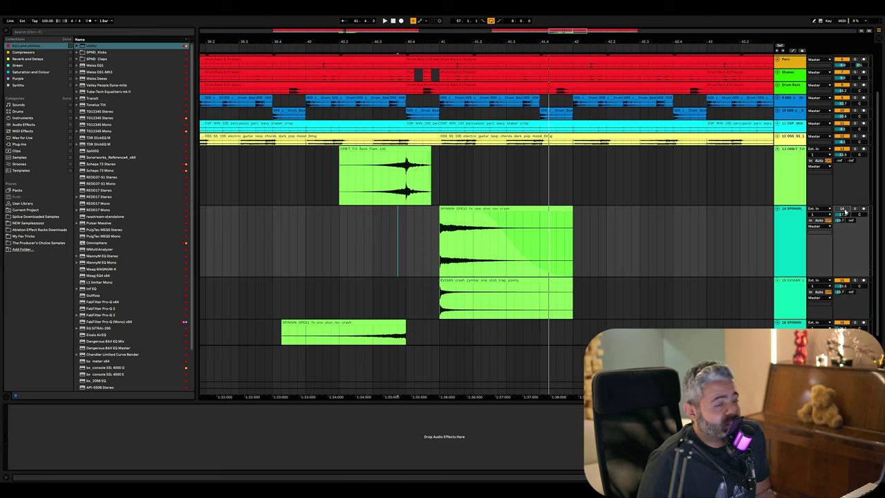
key(space)
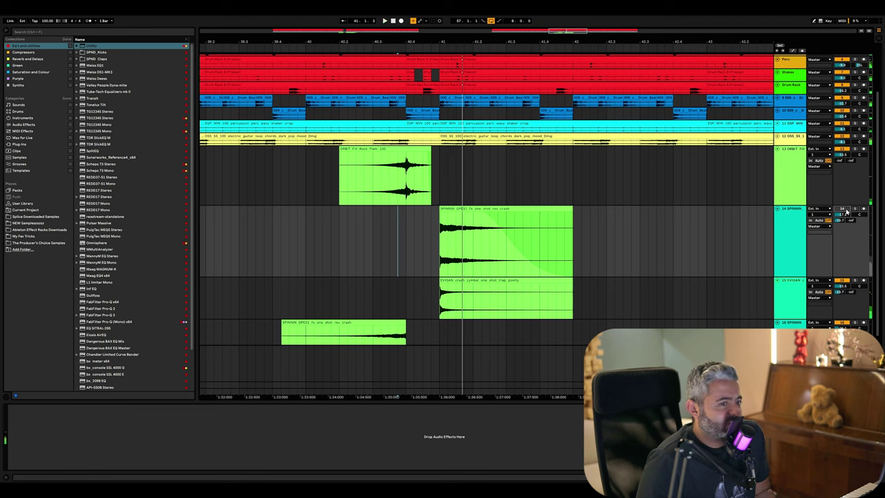
key(space)
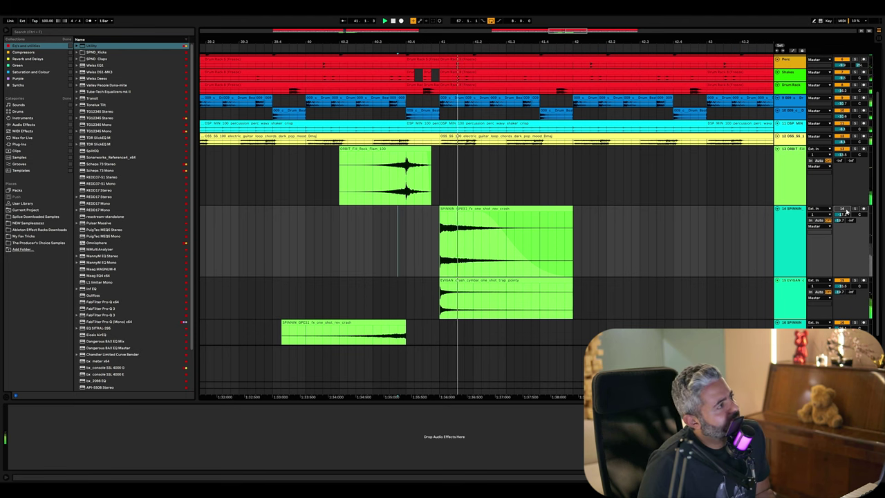
key(space)
click(843, 209)
key(space)
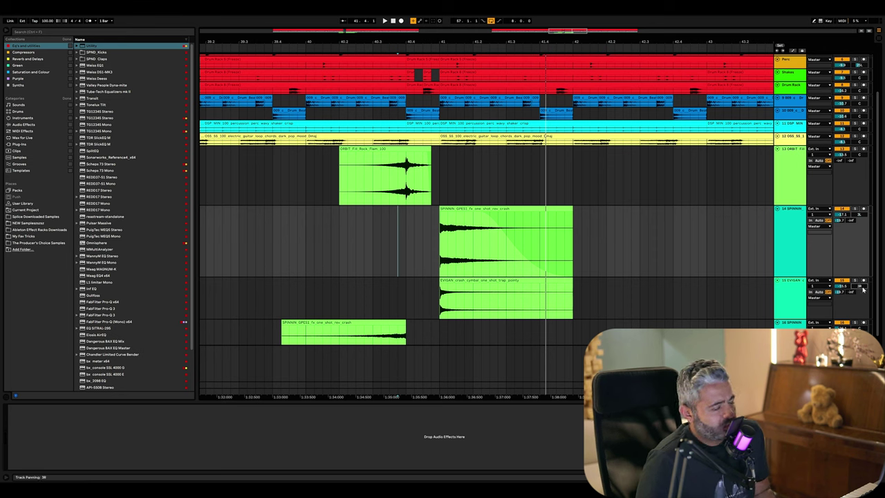
Step: Play the transition with both downbeat crashes from 40.4.2 and again from 40.1.3
click(417, 262)
key(space)
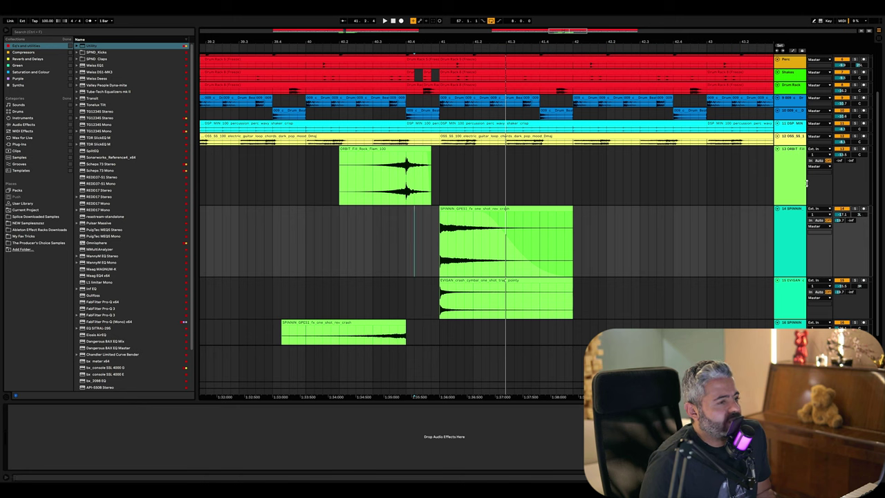
key(space)
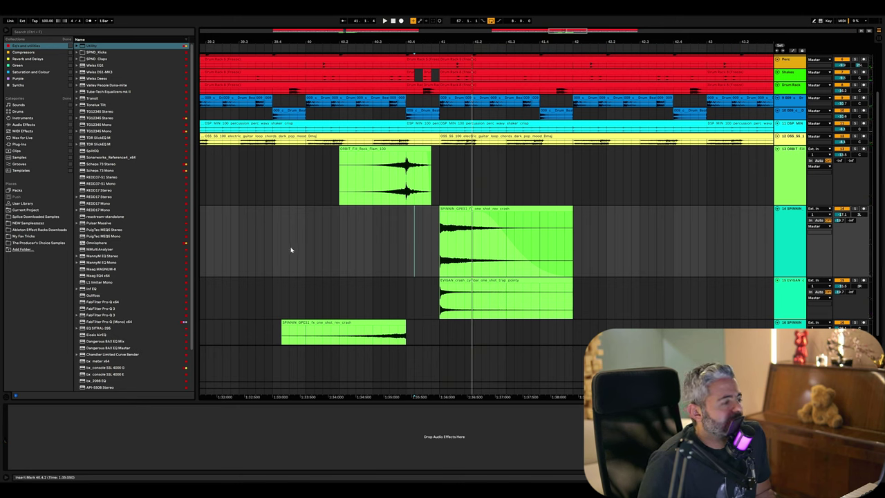
click(322, 244)
scroll(336, 261, down, 2)
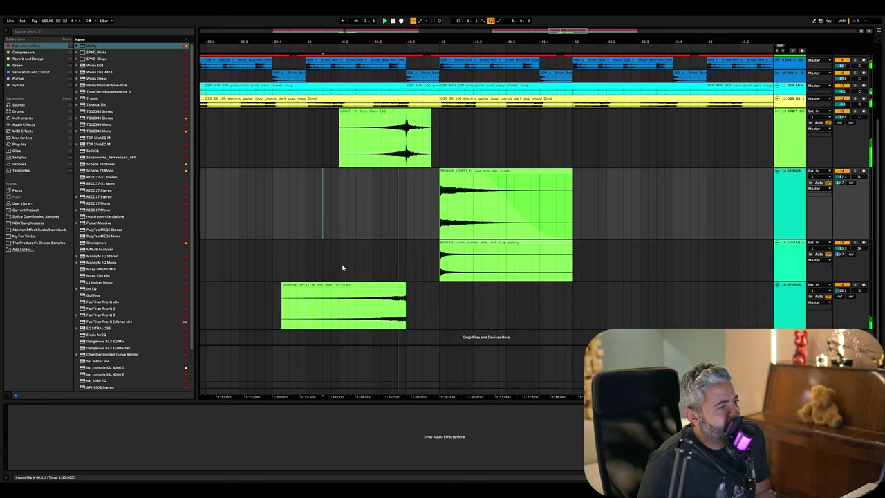
scroll(415, 289, up, 2)
scroll(382, 289, down, 2)
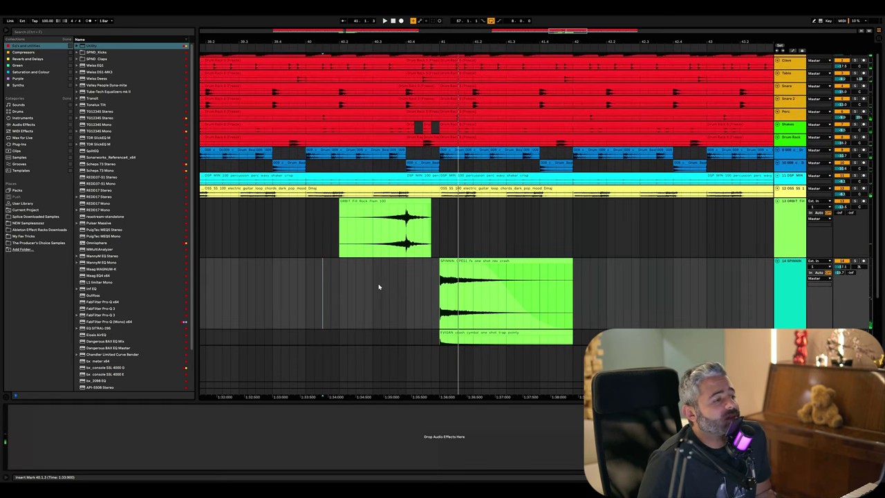
Step: Highlight the transition clips on tracks 13 to 16 from 39.4.1 to 42.2.1, hide the device view, and clear the selection
drag(294, 237, 607, 117)
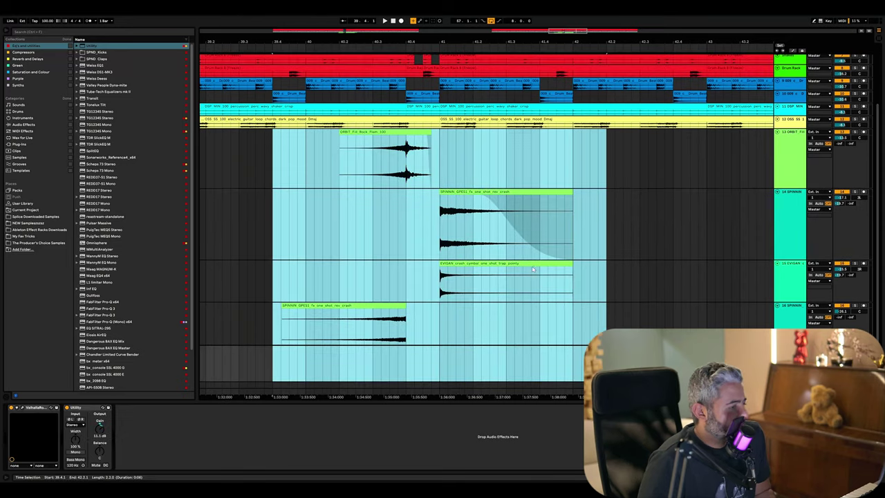
scroll(415, 243, down, 1)
key(ctrl+alt+l)
scroll(381, 251, up, 2)
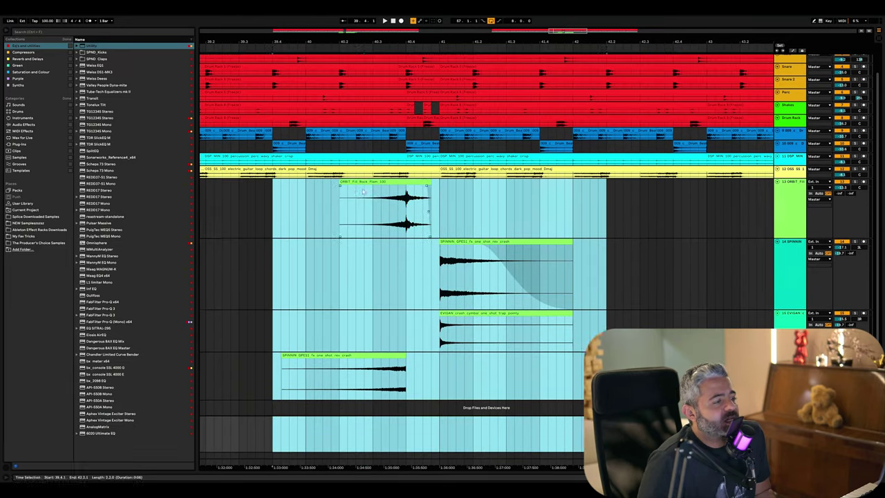
click(381, 251)
scroll(381, 251, up, 1)
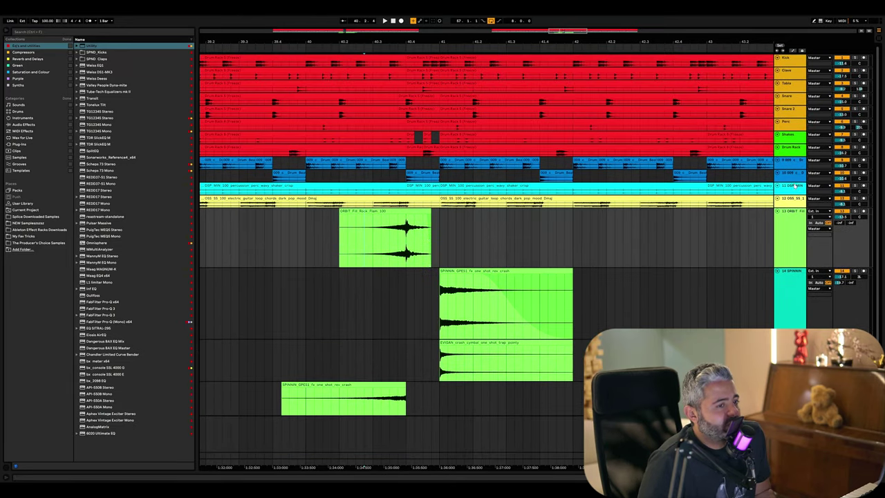
scroll(793, 181, up, 2)
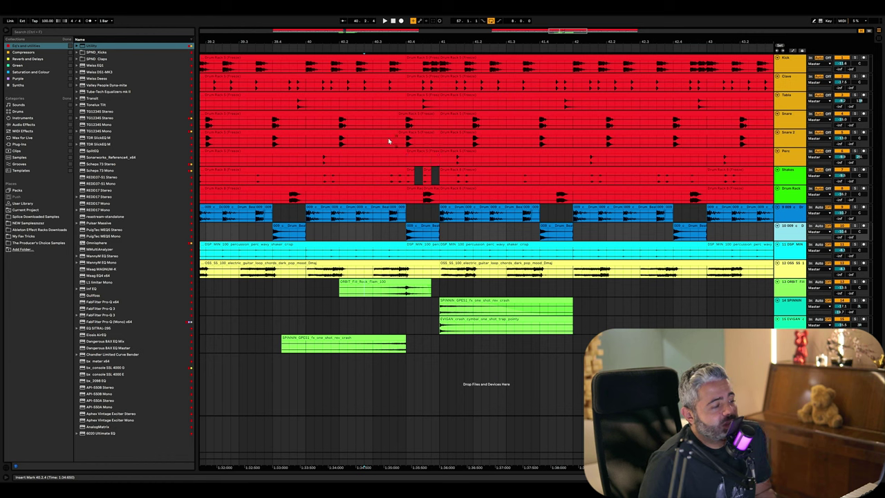
Step: Deactivate the drum clips from the Kick track down to track 10 between 40.4.1 and 41.1.1, and play from 40.2.2
drag(407, 197, 438, 63)
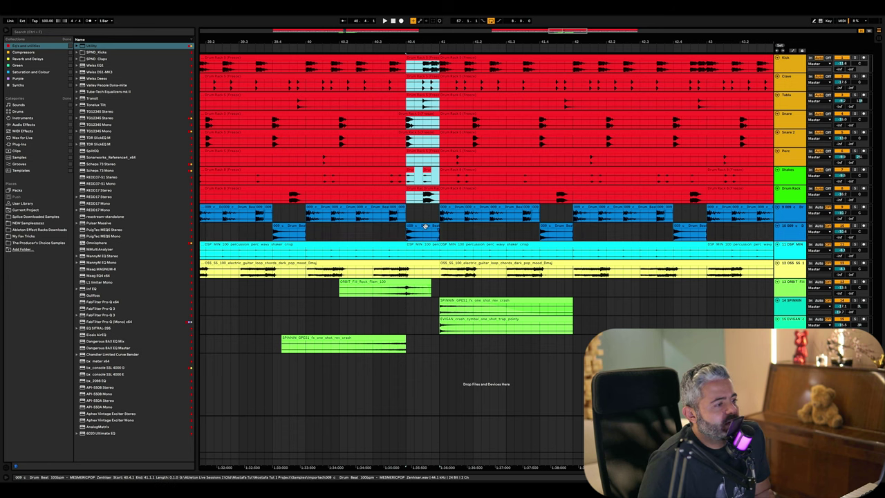
key(Delete)
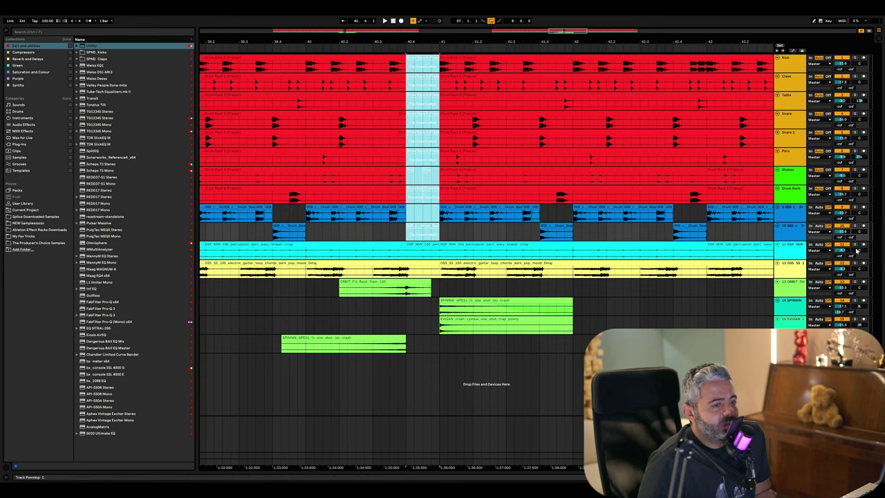
click(351, 258)
key(space)
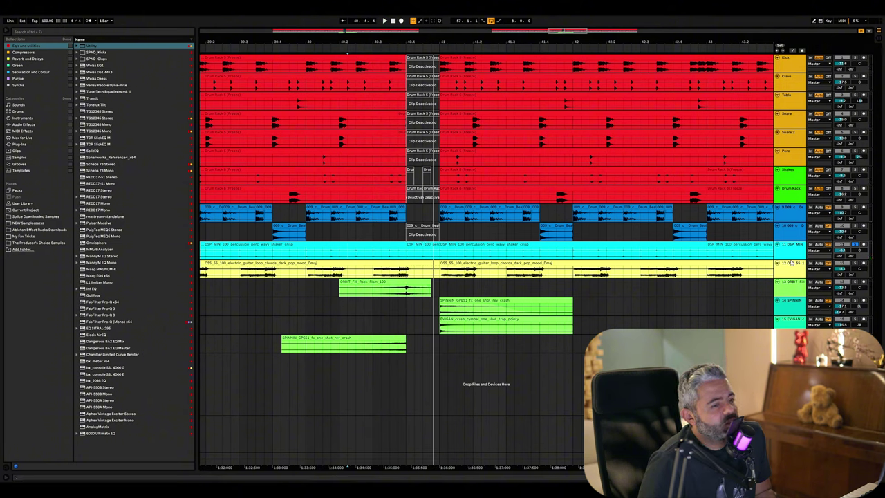
Step: Enlarge track 11, deactivate its shaker clip section from 40.4.1 to 41.1.1, and play from 39.4.3
drag(792, 261, 791, 294)
click(425, 244)
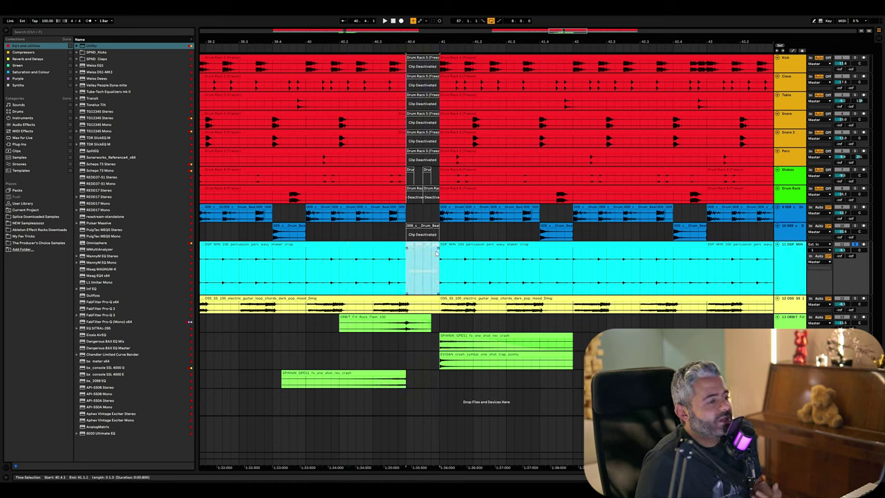
key(0)
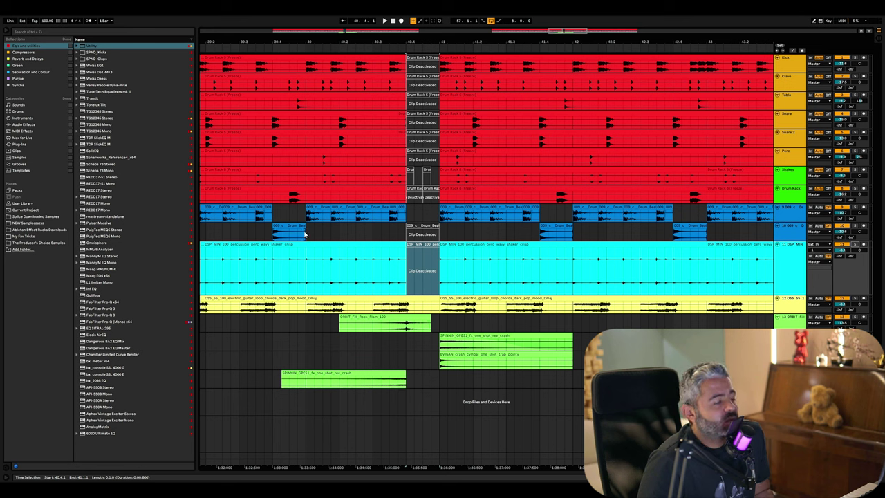
click(419, 250)
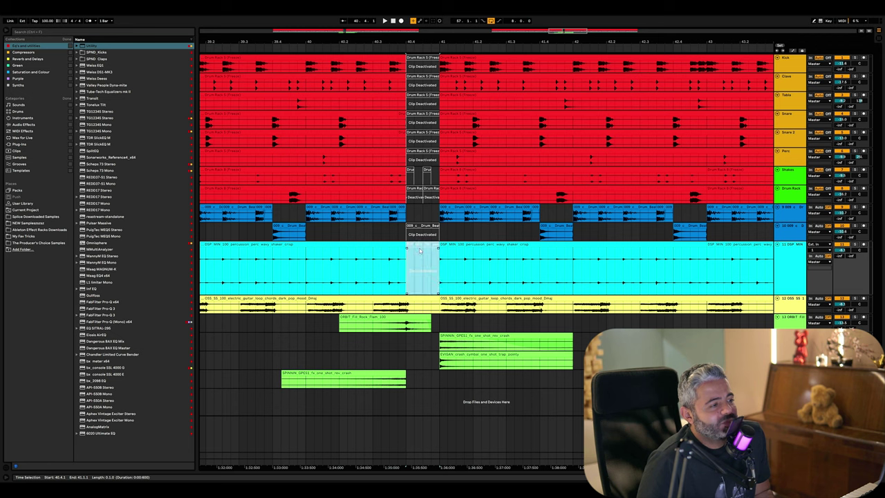
click(427, 257)
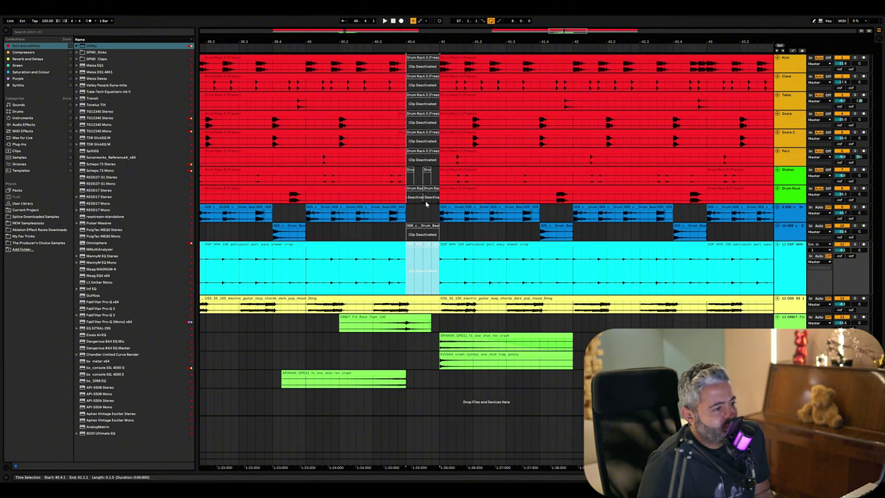
click(289, 218)
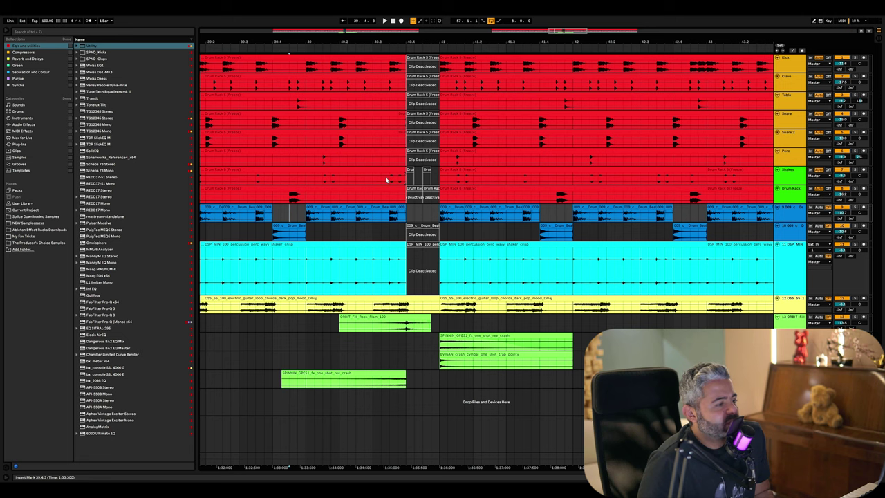
key(space)
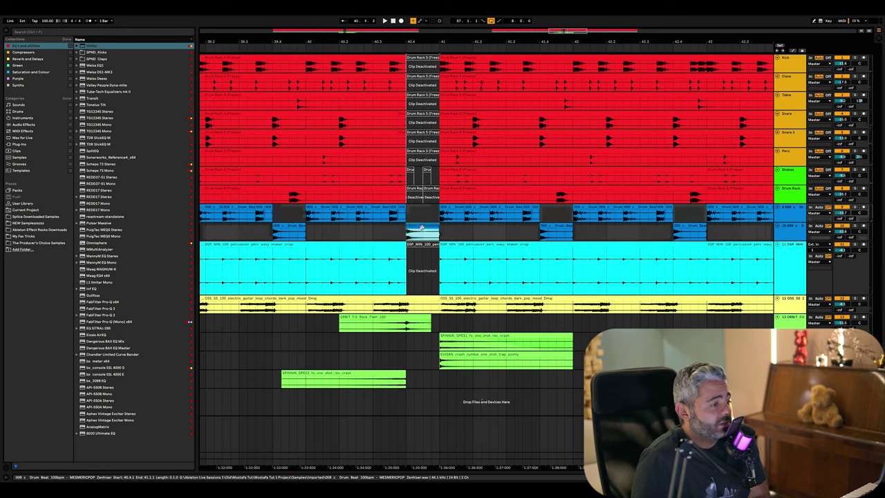
Step: Reactivate the snare clips in the gap from 40.4.1 to 41.1.1
click(415, 113)
key(0)
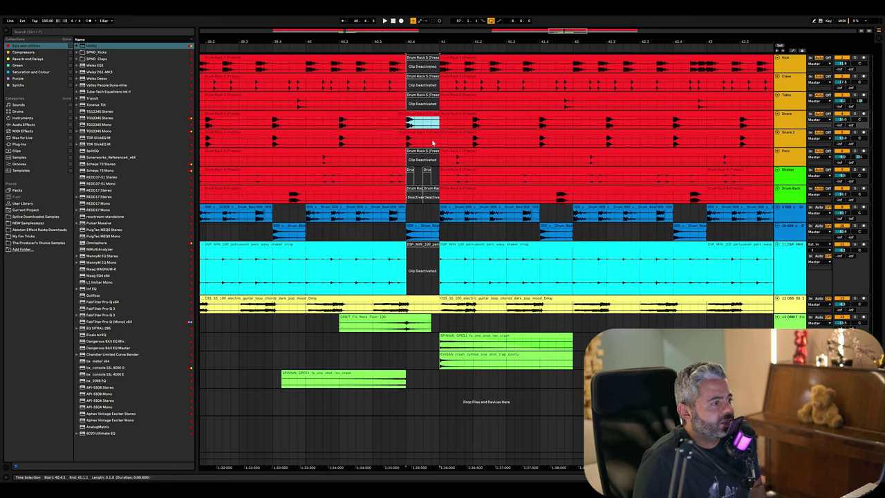
Step: Play the transition from 40.1.1, and enlarge track 10 to show its drum beat clips in more detail
click(305, 127)
key(space)
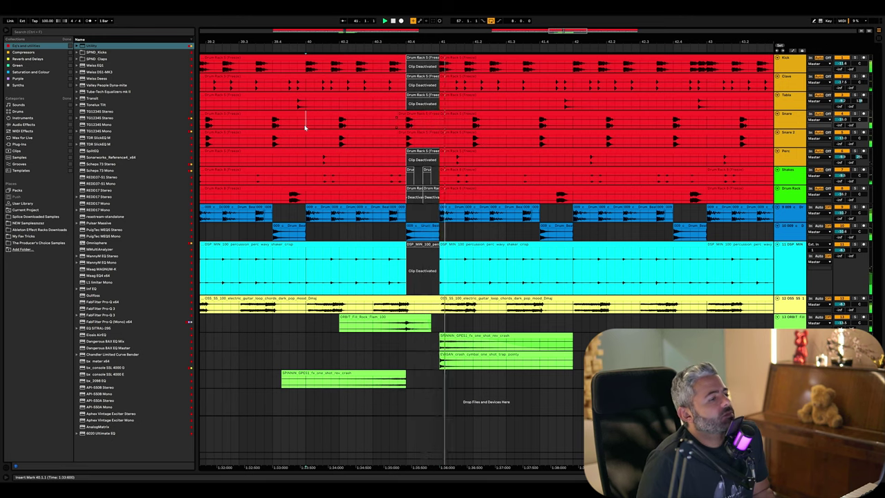
double_click(803, 233)
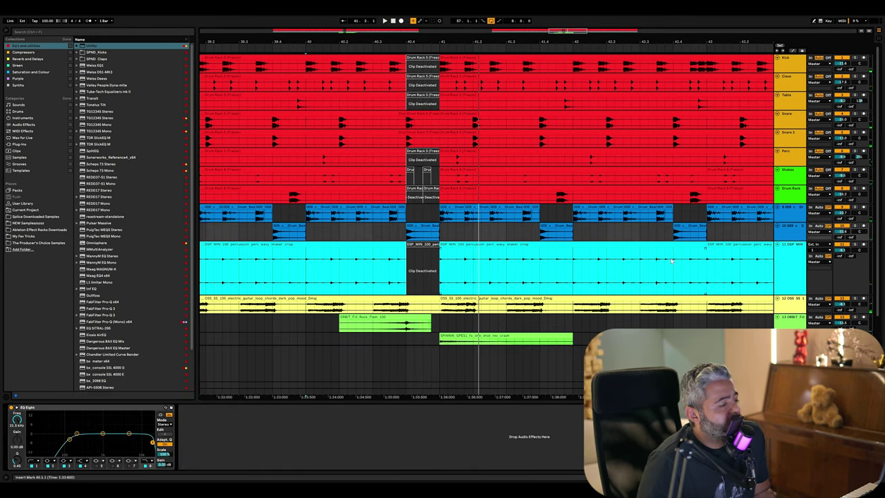
drag(795, 241, 795, 271)
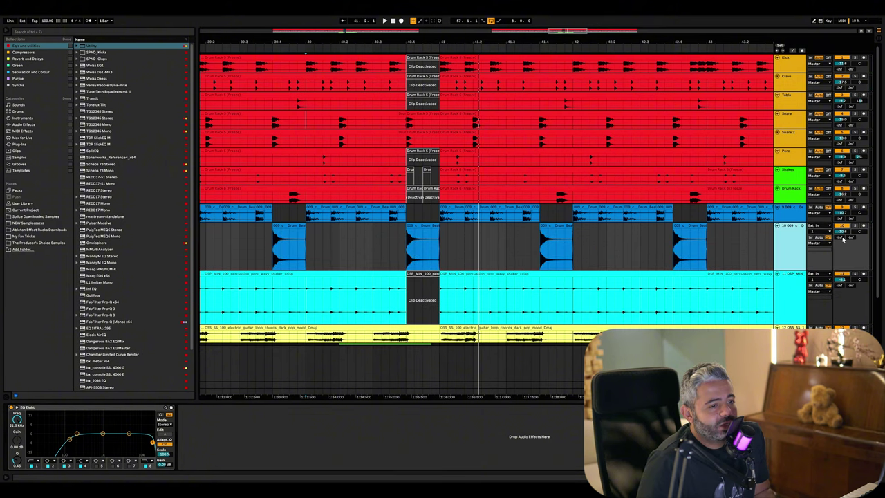
Step: Play from 40.1.1 and try raising track 10's A-ValhallaRoom send to -23.0 dB
key(space)
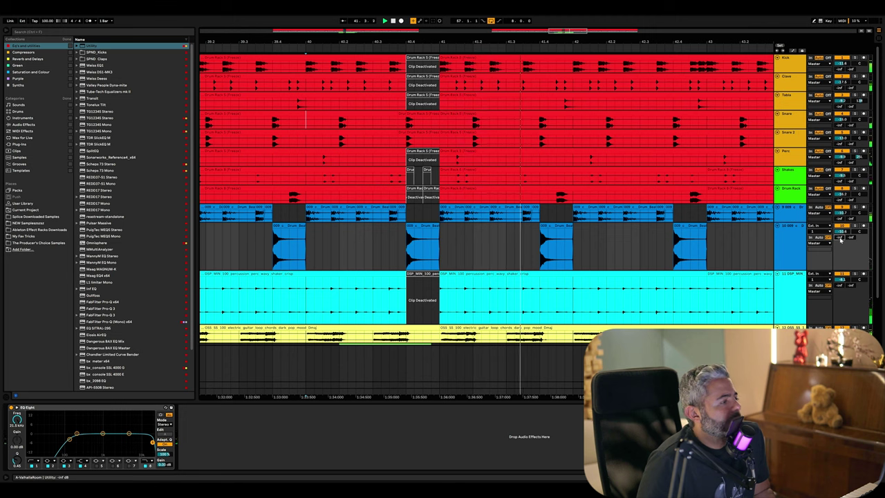
key(space)
key(space)
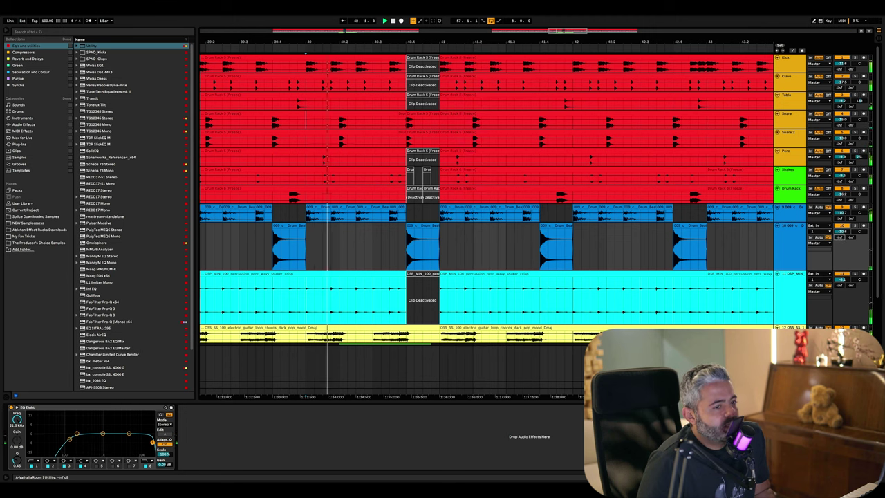
drag(842, 237, 843, 228)
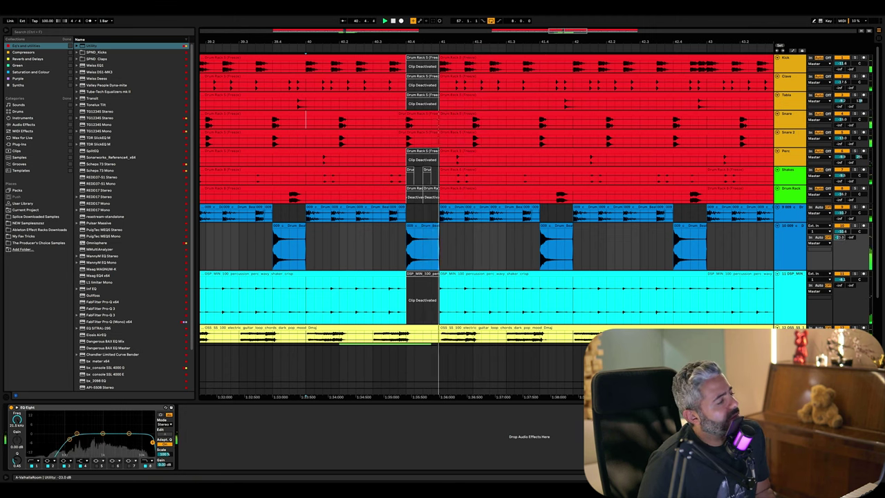
key(space)
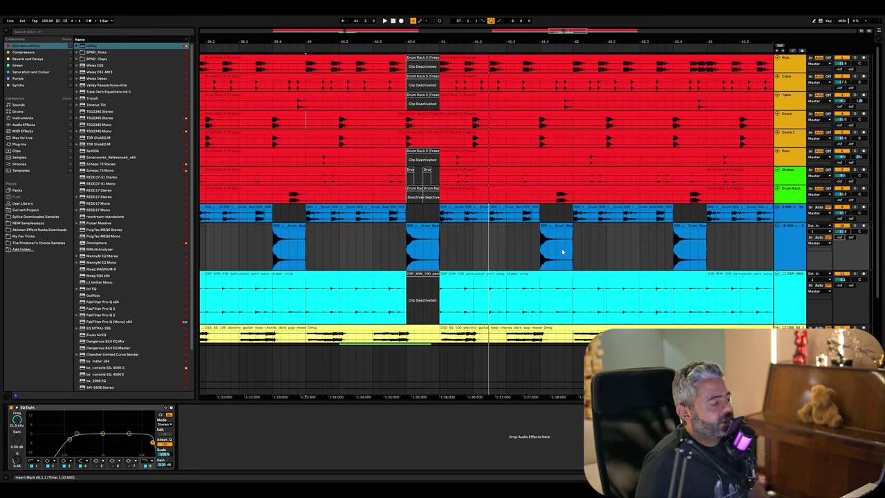
Step: Play from 40.3.3 to hear track 10's drum beat clip leading into bar 41
click(419, 242)
click(427, 233)
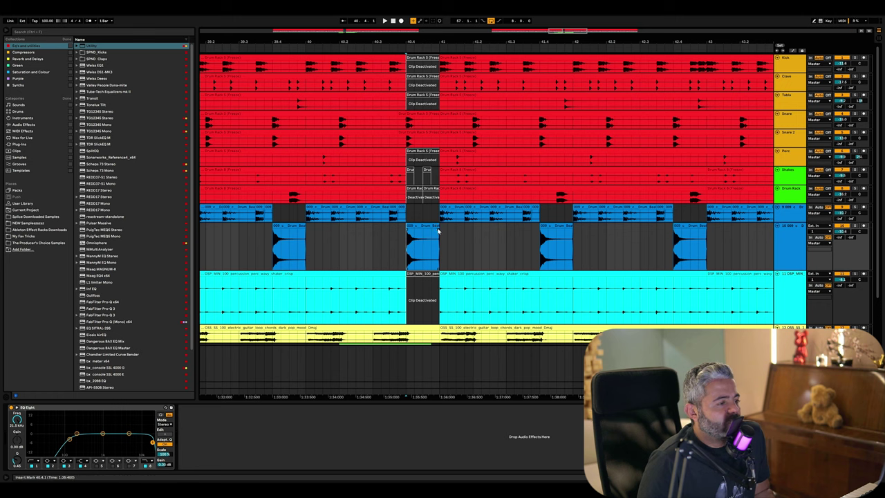
key(Left)
key(space)
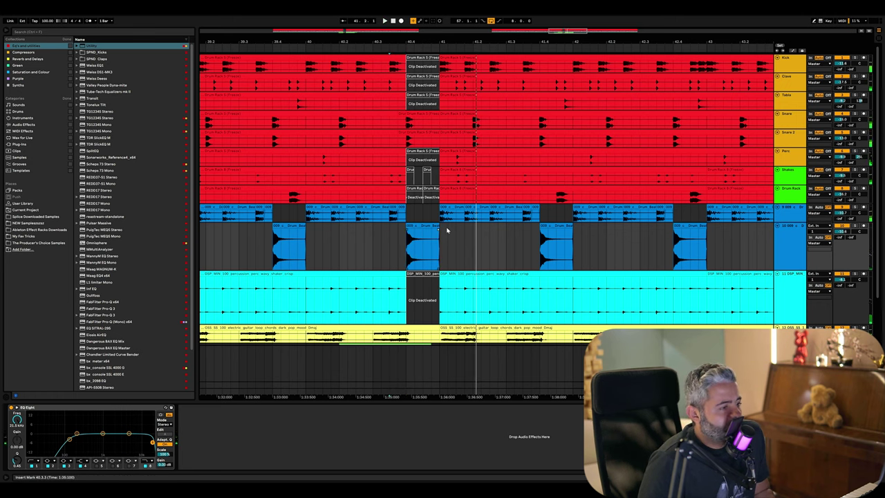
Step: Remove the second half of track 10's drum beat clip from 40.4.3 onward, and play from 40.3.2
click(397, 234)
key(plus)
key(plus)
key(plus)
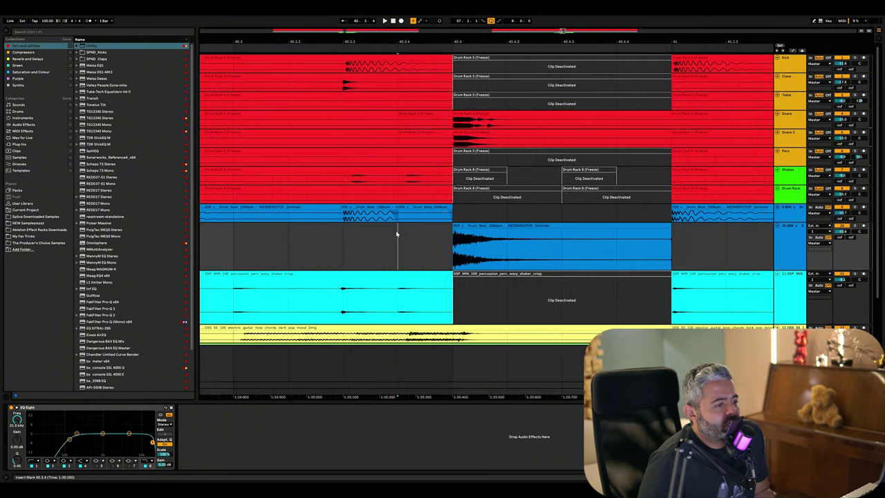
key(minus)
key(minus)
key(minus)
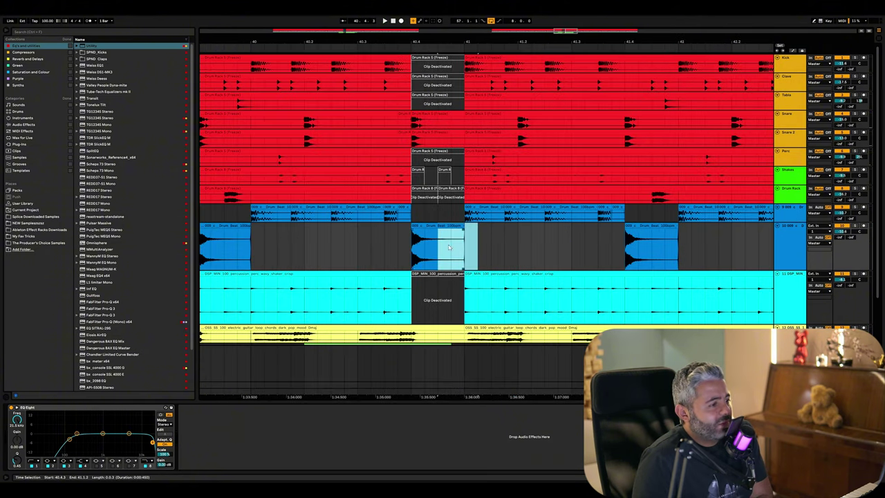
click(375, 243)
key(space)
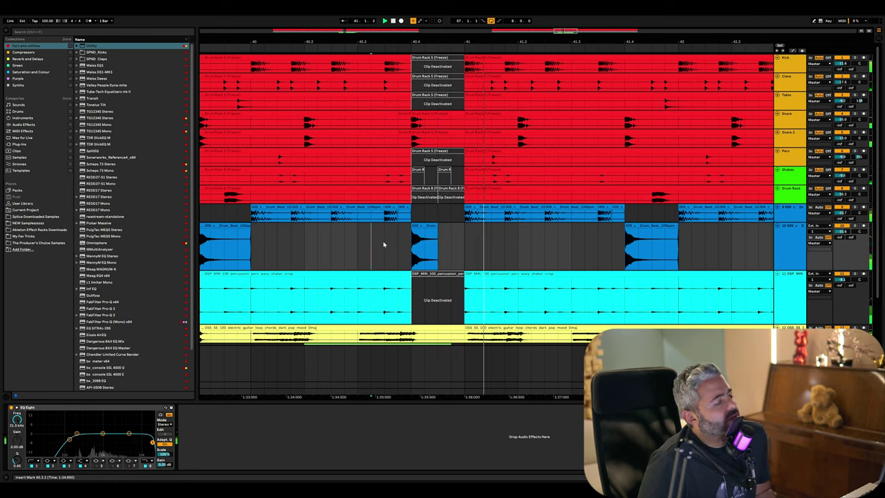
Step: Extend the end of track 10's shortened drum beat clip to 41.1.1, and play the transition
click(352, 240)
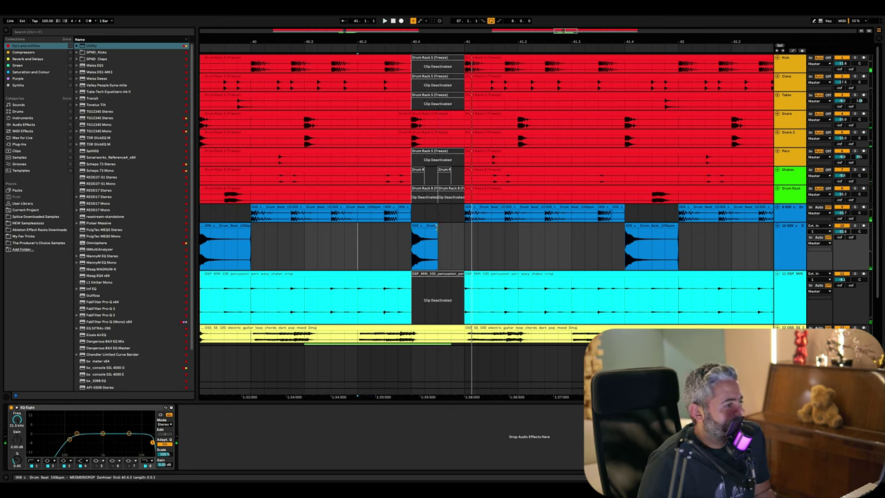
drag(437, 236, 465, 238)
click(386, 240)
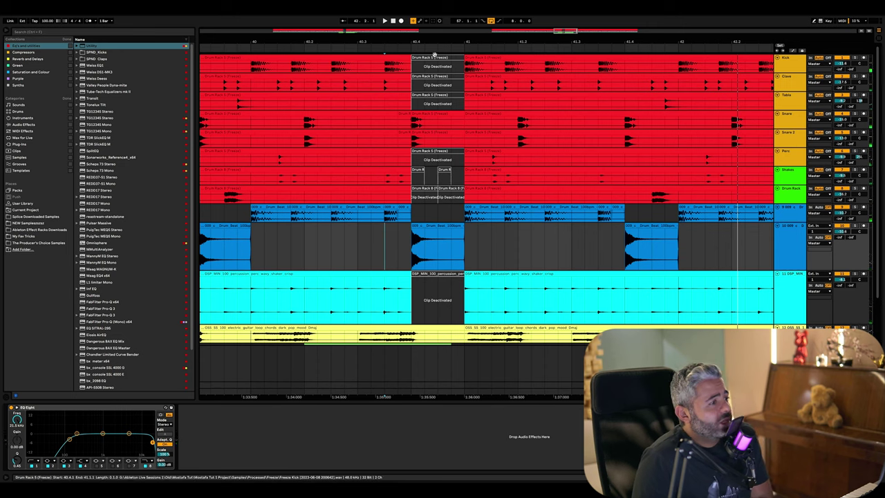
Step: Reactivate the Kick clip between 40.4.1 and 41.1.1, and play from 40.2.1
click(436, 66)
key(0)
click(306, 69)
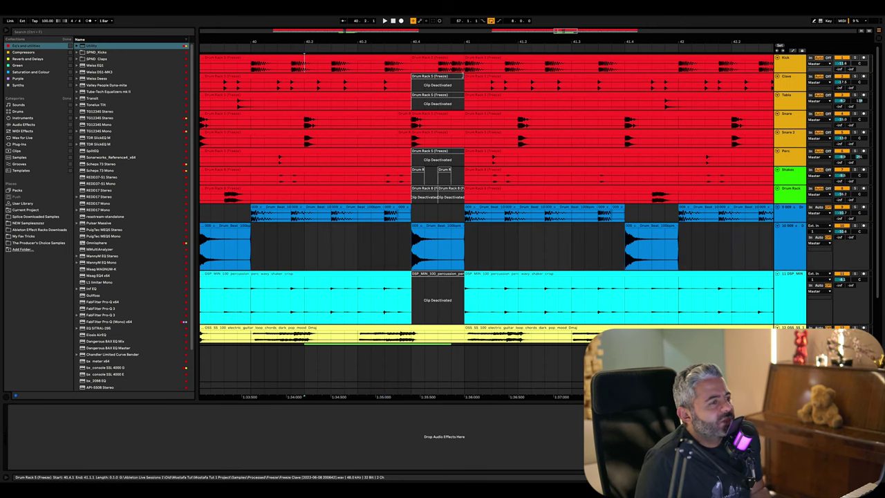
Step: Enlarge the Kick track and play the passage into bar 41 from 39.4.4
drag(770, 72, 770, 119)
scroll(208, 103, left, 2)
click(264, 117)
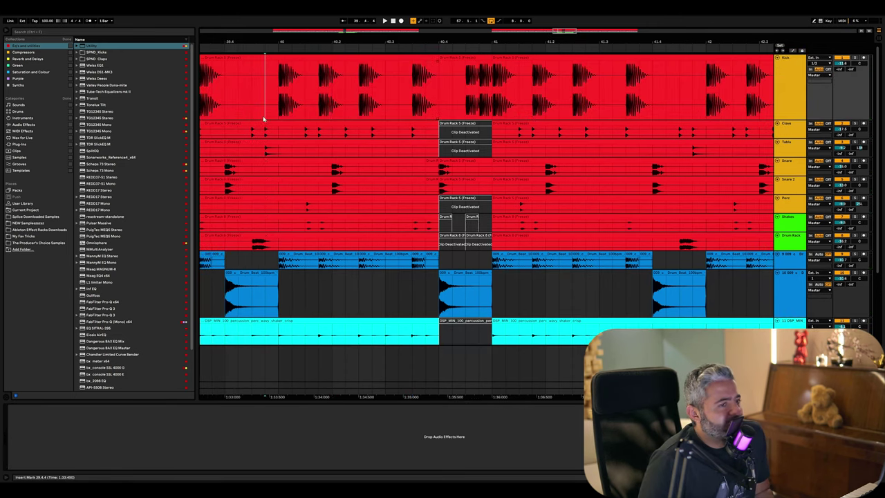
key(space)
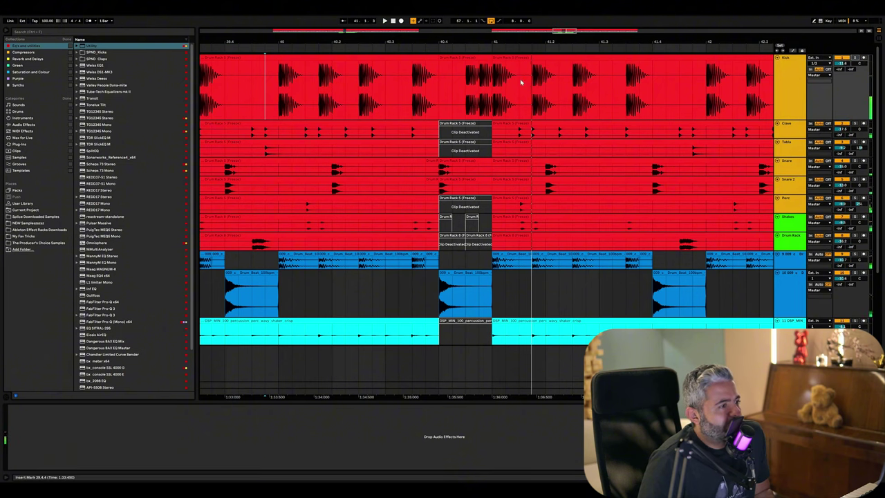
click(453, 77)
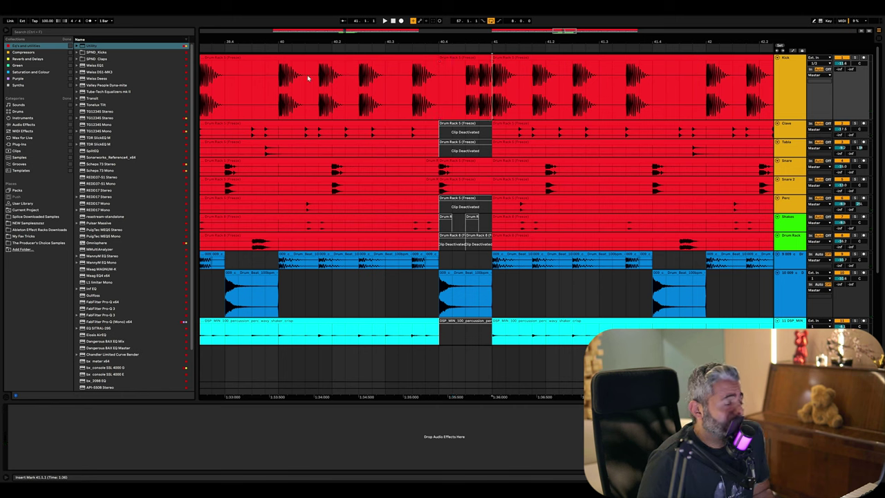
key(space)
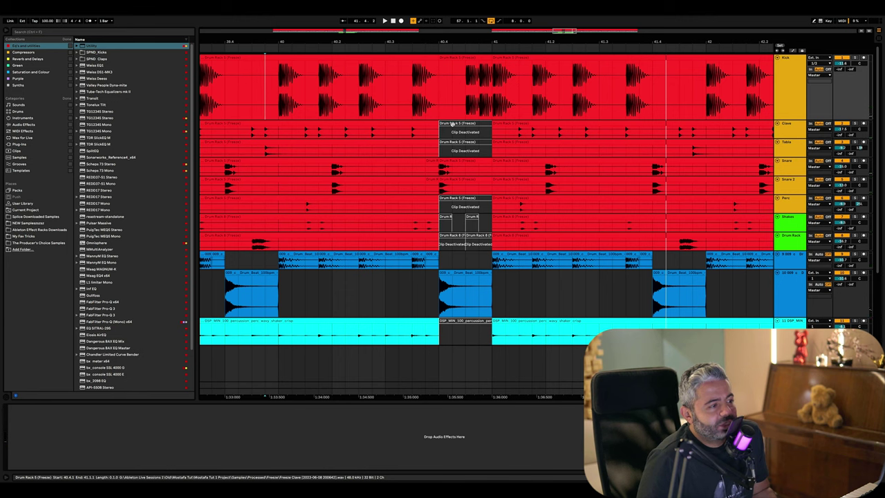
Step: Reactivate the Clave clip between 40.4.1 and 41.1.1
click(374, 131)
key(ctrl+z)
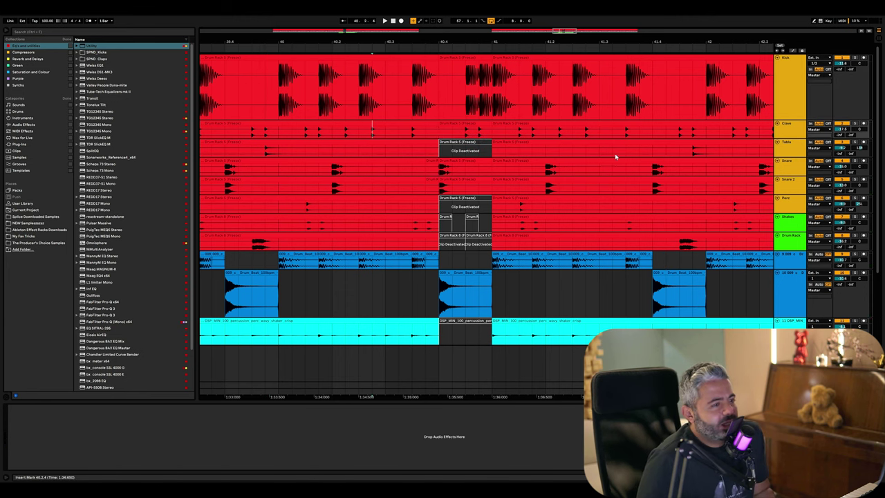
Step: Enlarge the Clave track, audition it soloed from 40.1.3, and play the full drums from 40.3.2 and 40.3.3
drag(788, 139, 789, 162)
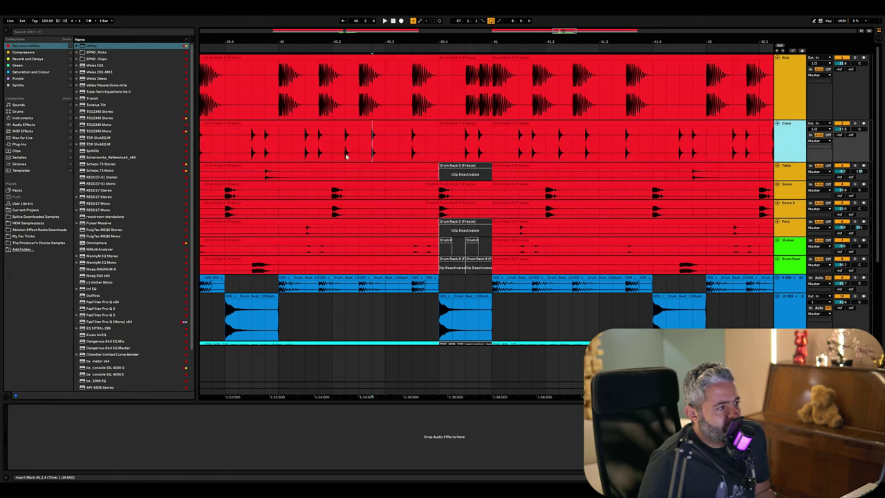
key(space)
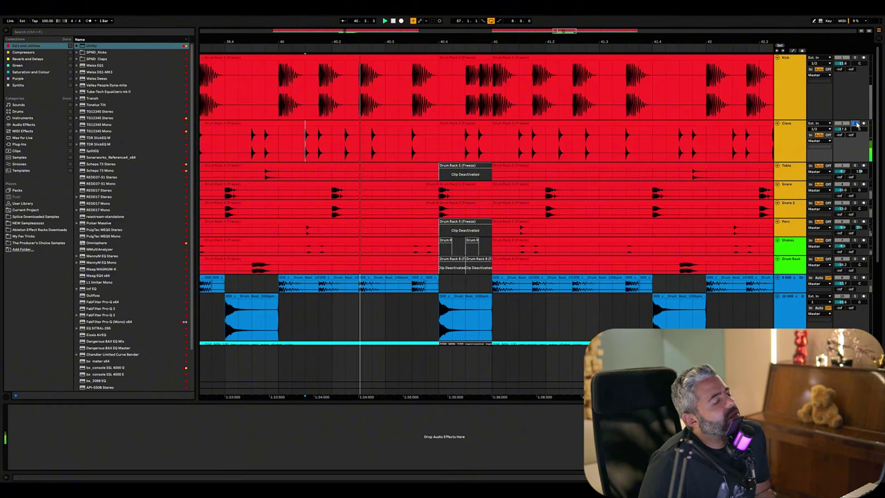
click(398, 143)
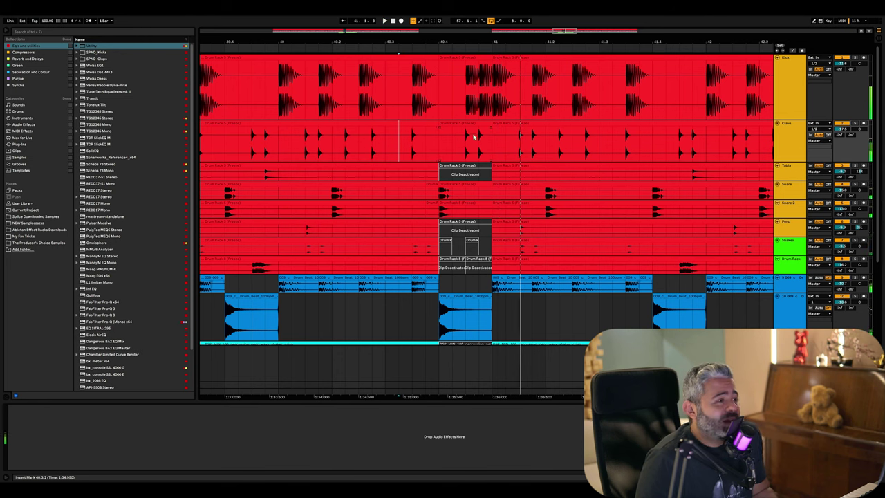
click(413, 143)
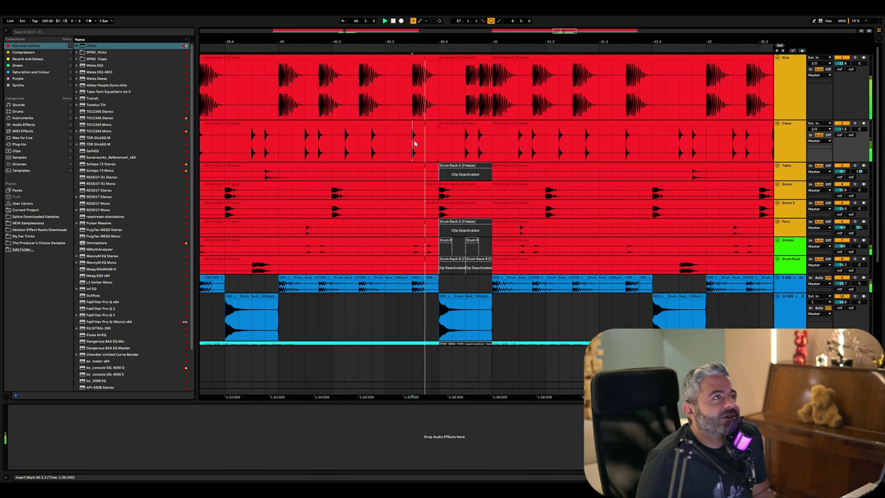
Step: Deactivate the Kick and Clave clips between 40.4.1 and 41.1.1, playing from 40.2.4 to compare
click(476, 68)
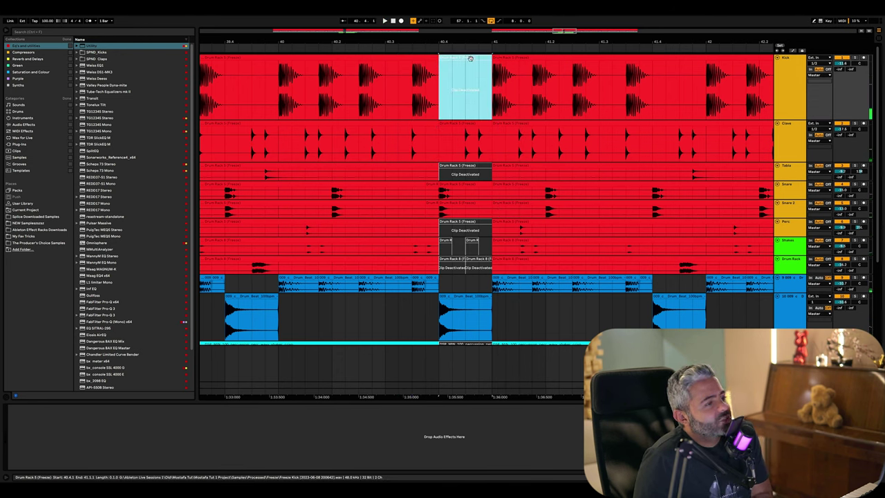
key(0)
click(373, 150)
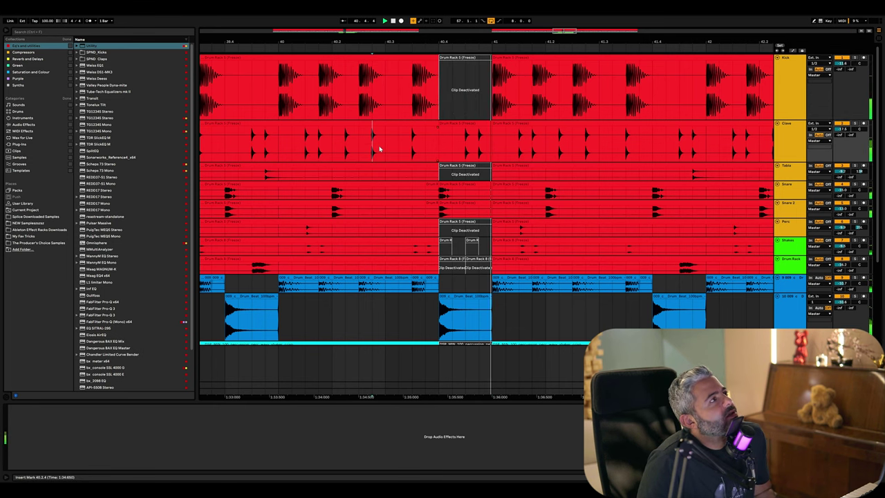
click(465, 129)
click(464, 124)
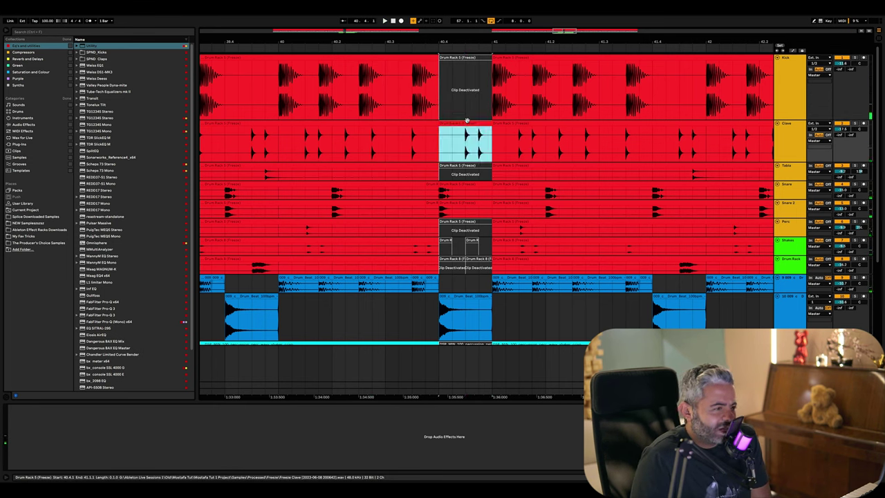
key(0)
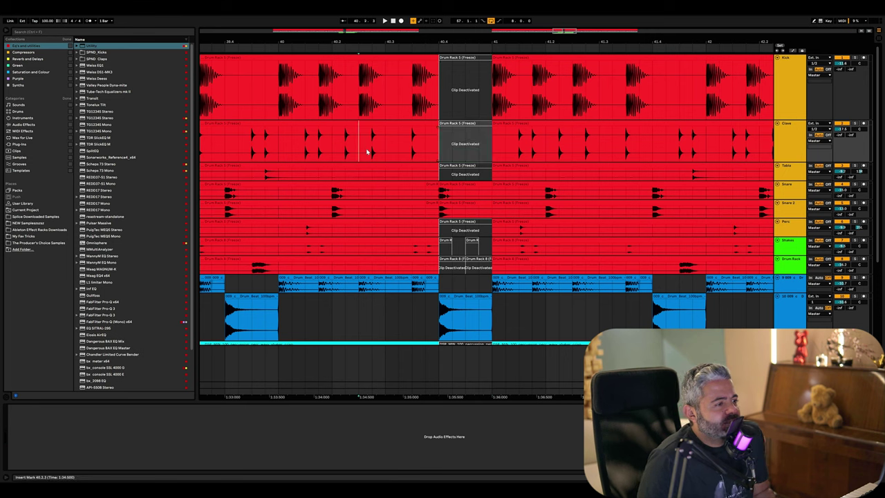
Step: Reactivate the Tabla clip at 40.4.1, play from 40.1.3, and deactivate the clip again
click(484, 167)
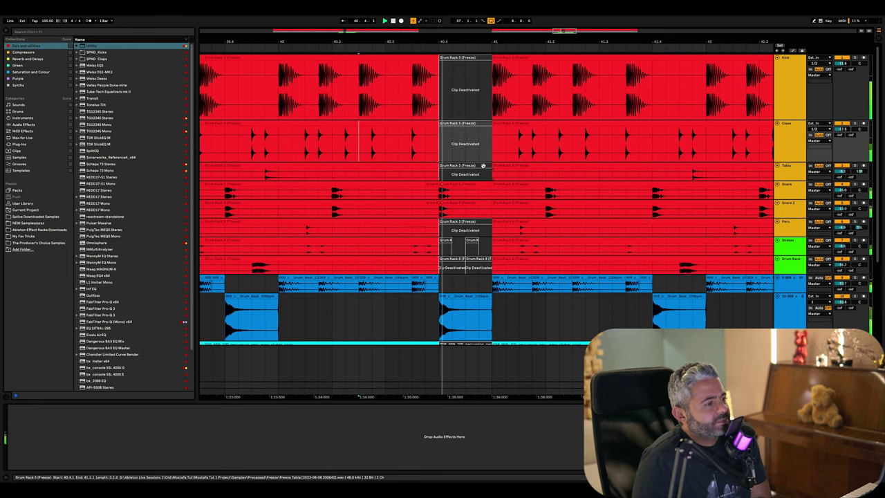
click(370, 176)
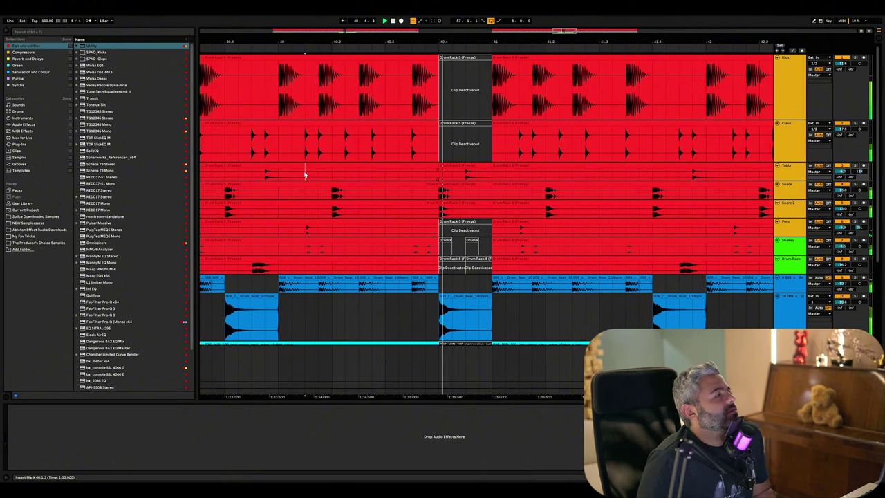
click(466, 169)
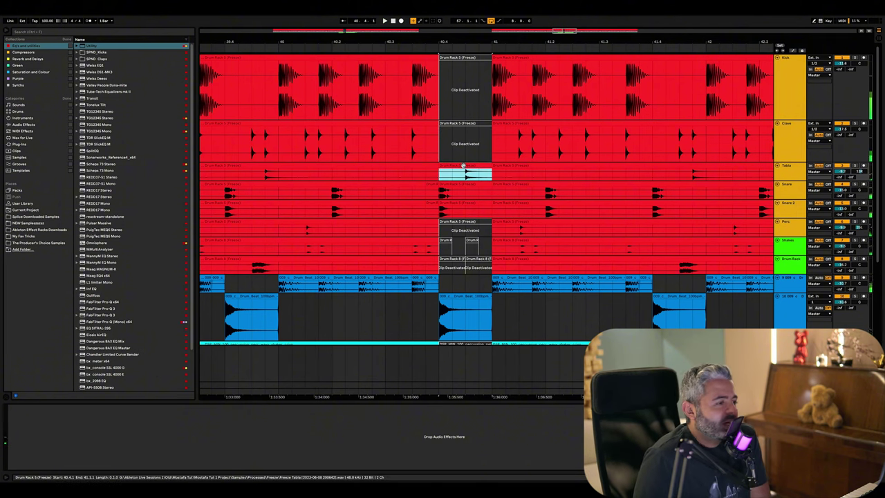
key(space)
Step: Reactivate the two Shakes clips at 40.4.1 and 40.4.3, and play from 40.3.3
click(461, 220)
click(472, 247)
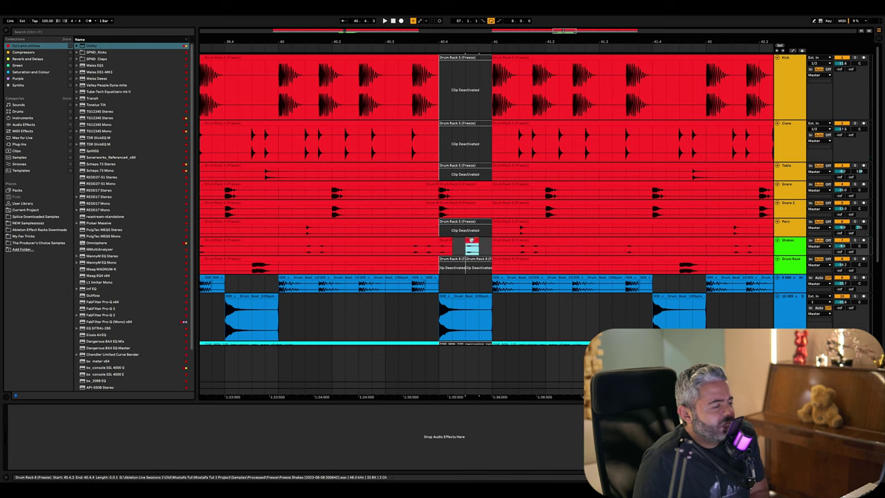
click(408, 246)
ctrl+scroll(437, 240, up, 5)
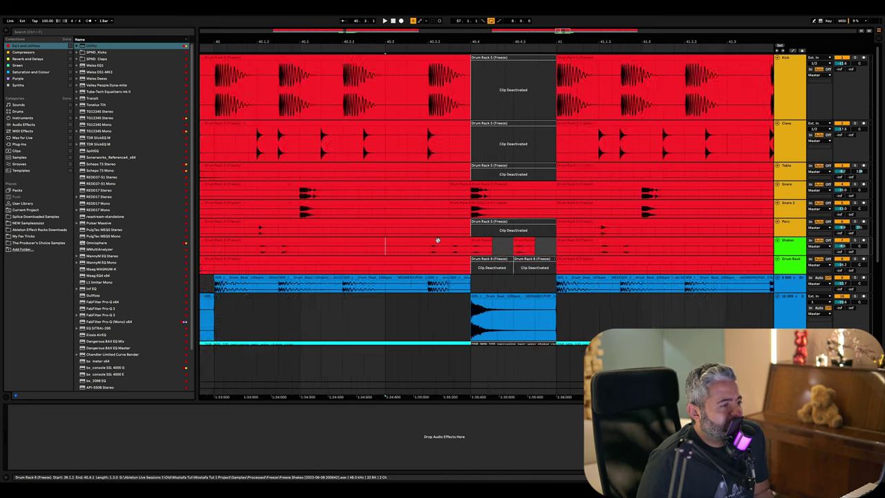
click(357, 251)
key(space)
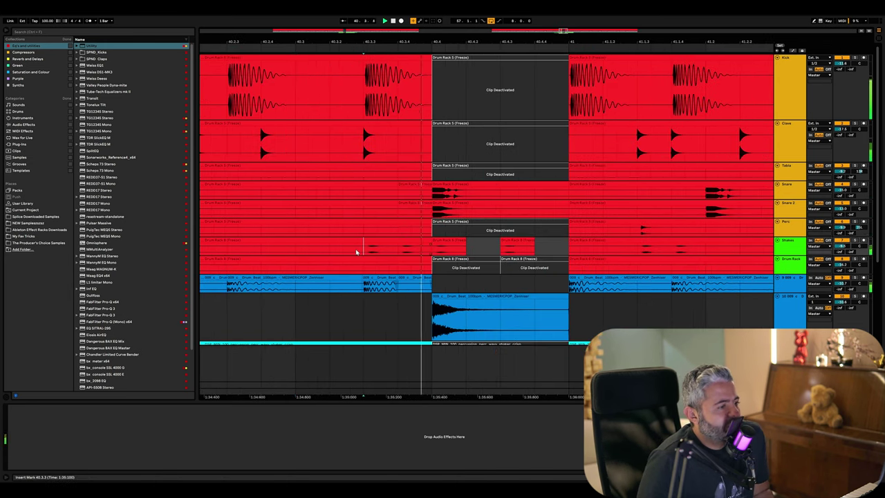
Step: Move the Shakes clip at 40.4.1 to 40.4.4, play the transition, and enlarge the Shakes track
drag(452, 242, 555, 242)
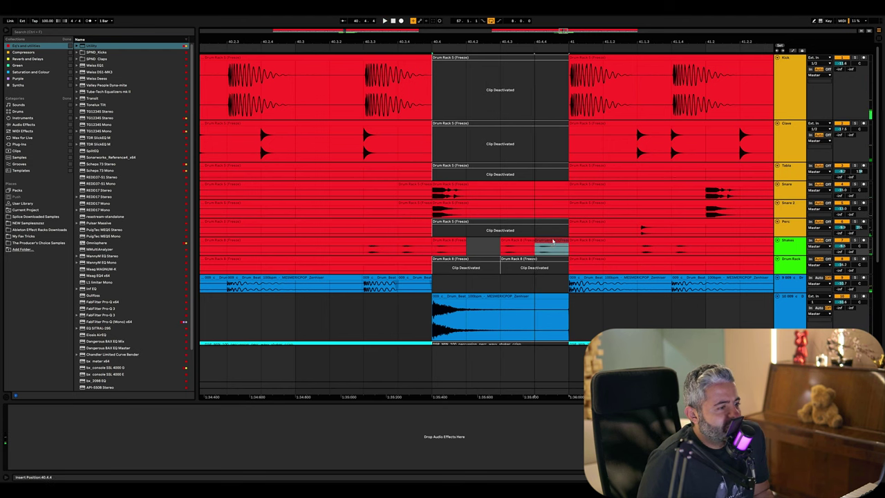
click(355, 238)
click(328, 221)
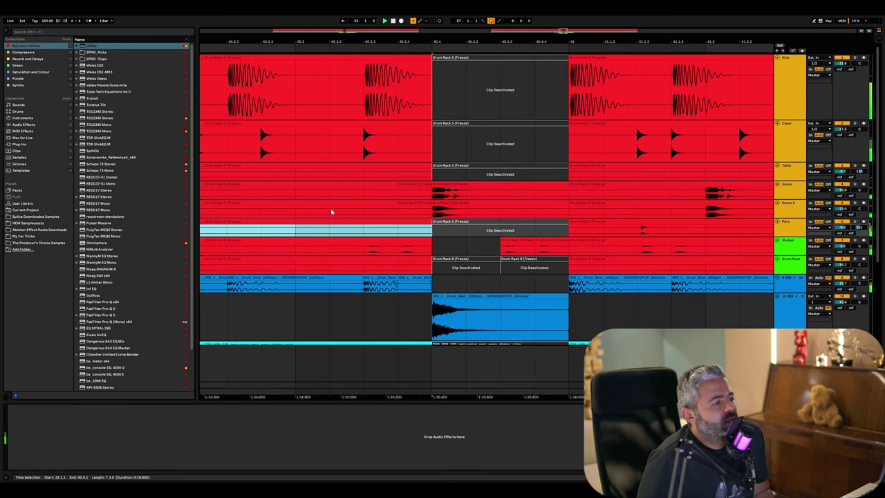
click(331, 212)
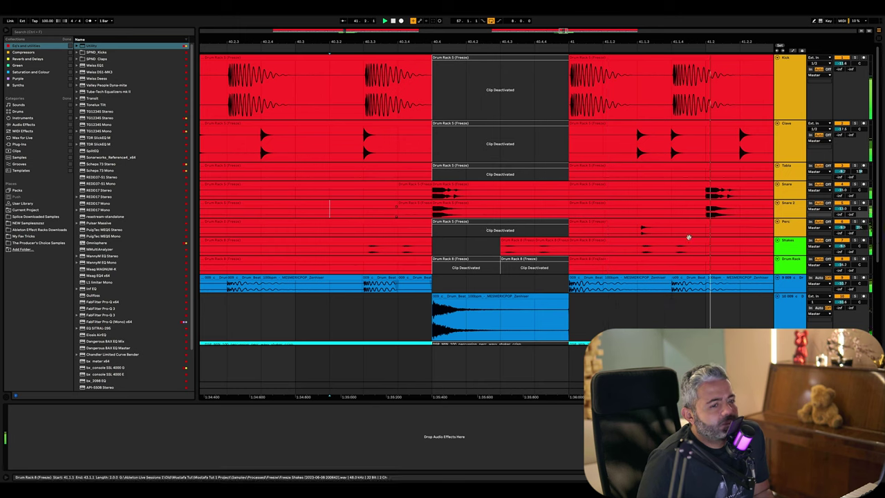
drag(790, 256, 790, 285)
click(793, 259)
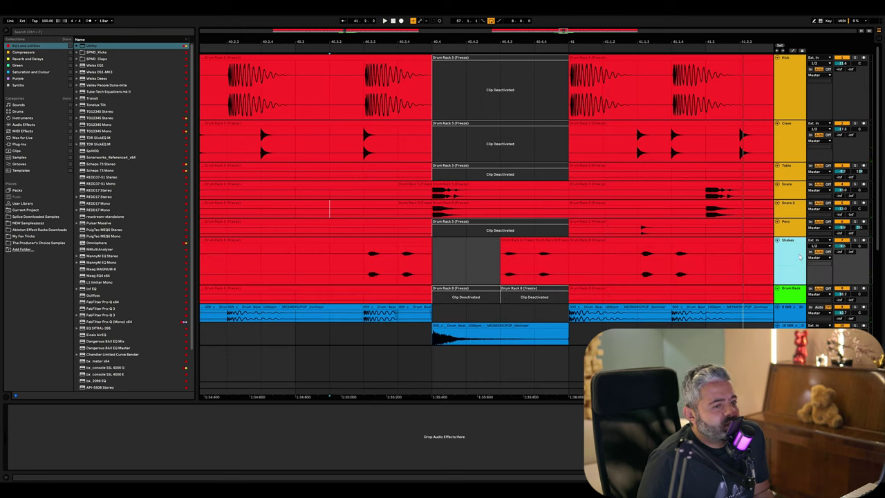
Step: Add Utility to the Shakes track, raise its Gain automation to about 3 dB from 40.4 to 41, and play the passage
click(102, 47)
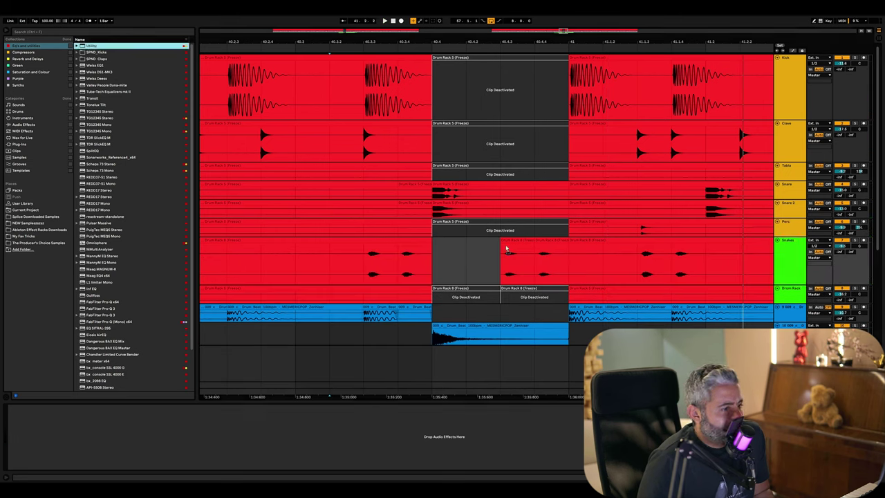
key(Return)
key(a)
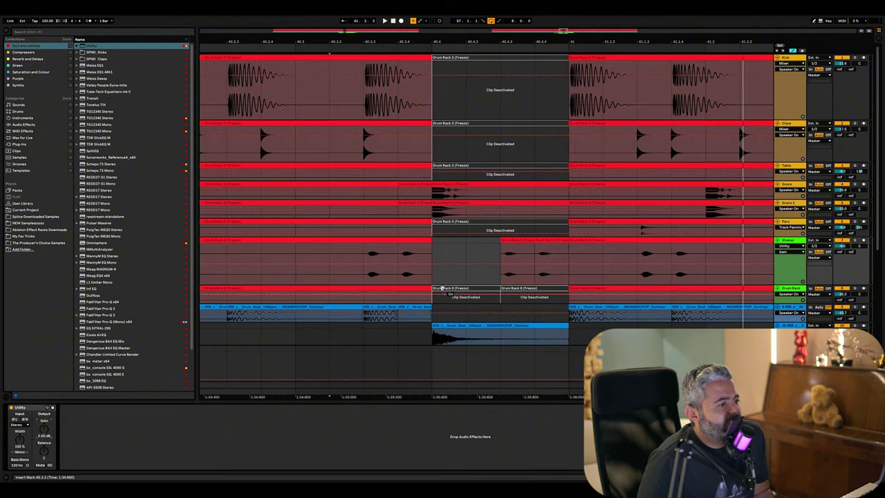
drag(442, 280, 545, 264)
click(327, 258)
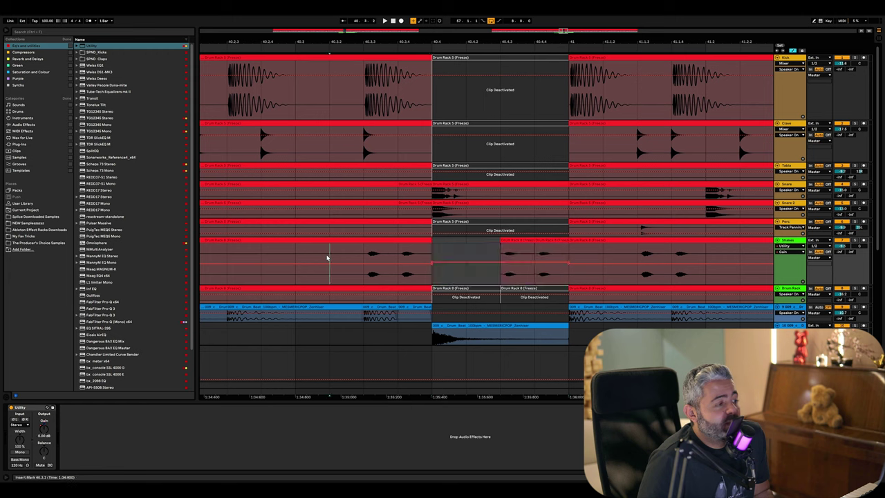
key(space)
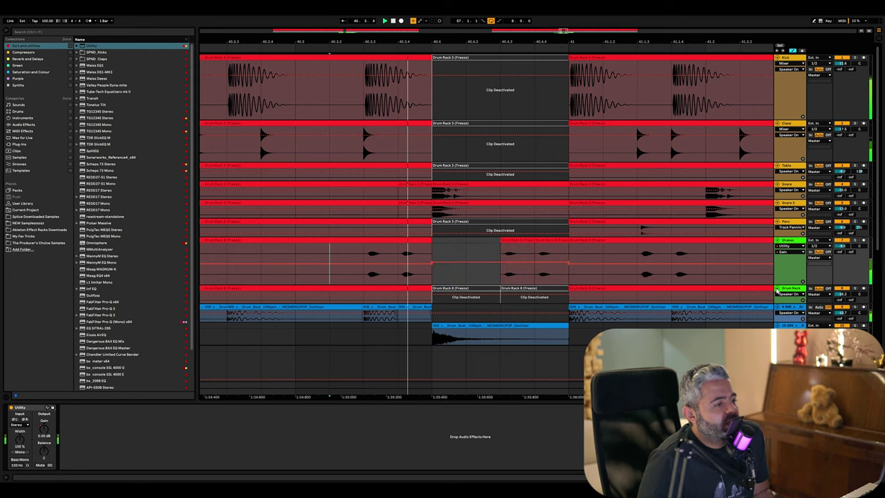
key(space)
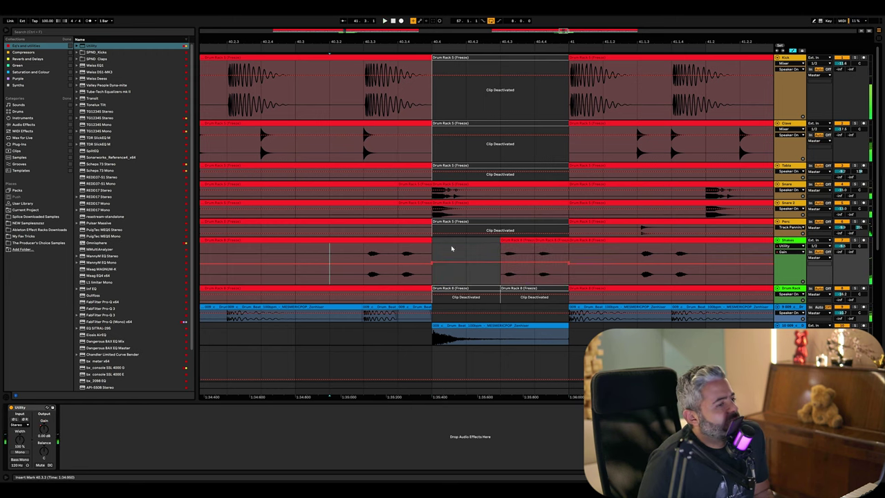
Step: Enlarge the Shakes track and lower its raised Gain section to about 0.6 dB while auditioning the passage
drag(798, 282, 798, 325)
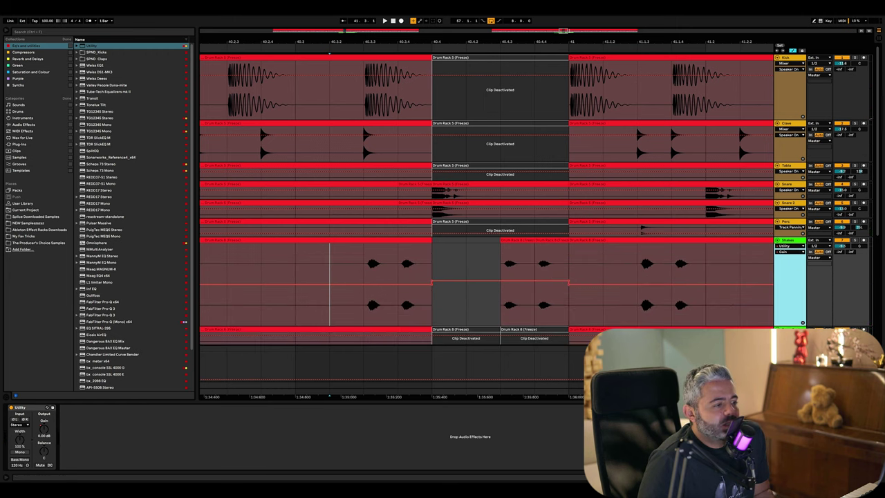
click(364, 269)
key(space)
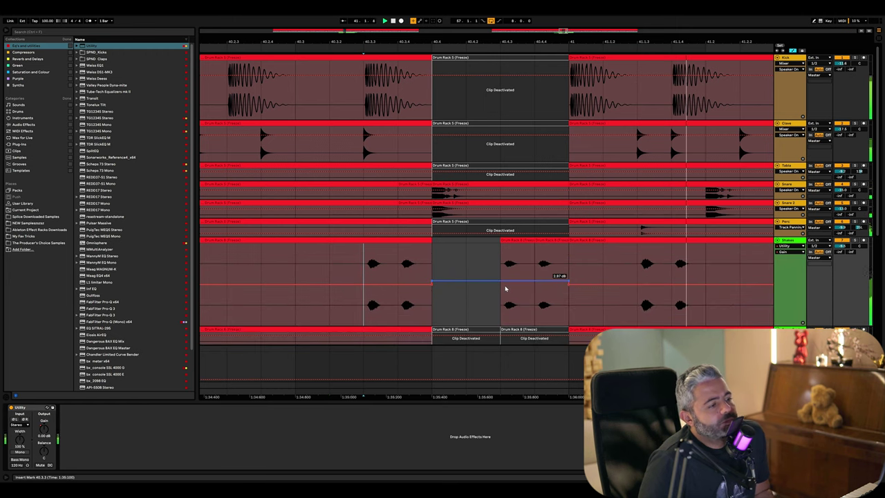
drag(508, 283, 507, 282)
click(407, 261)
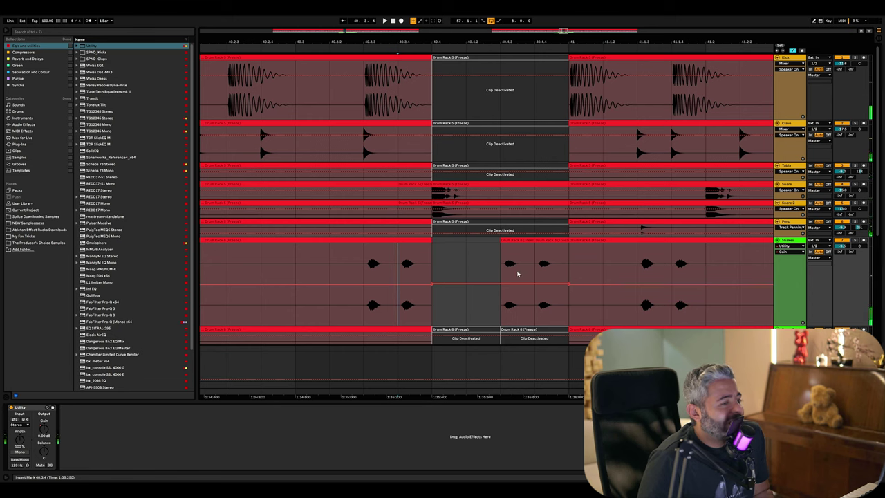
Step: Audition the full arrangement from 40.3, fit all tracks to the available height, and deactivate the Shakes clips between 40.4.3 and 41
alt+click(777, 241)
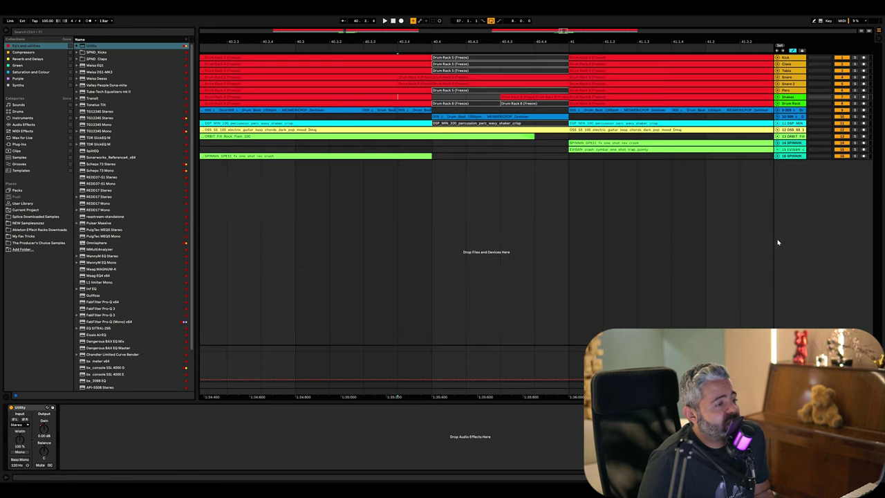
click(309, 219)
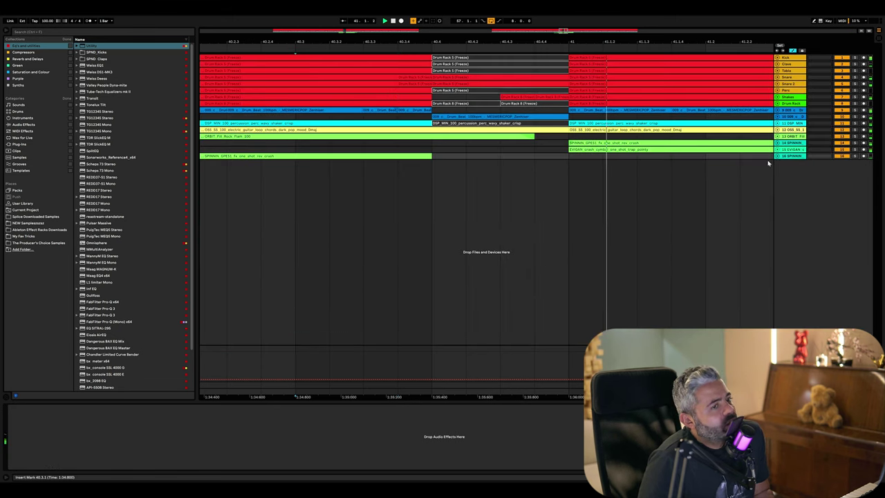
alt+click(778, 110)
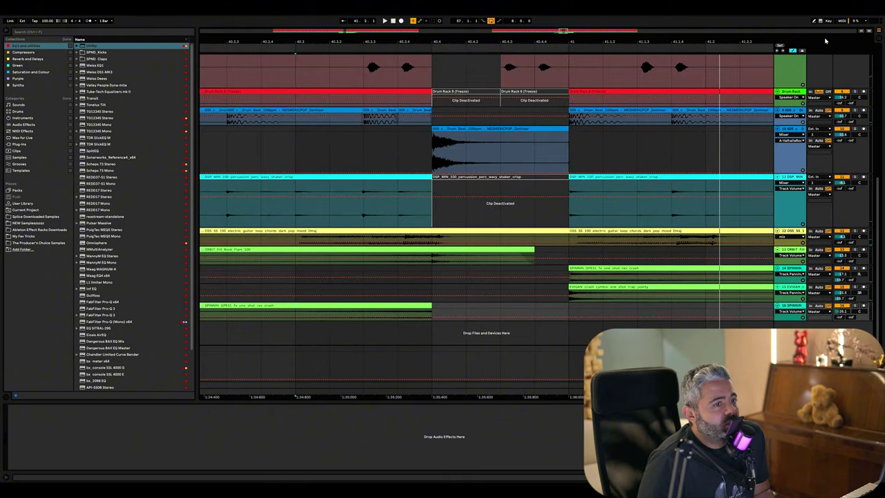
click(862, 32)
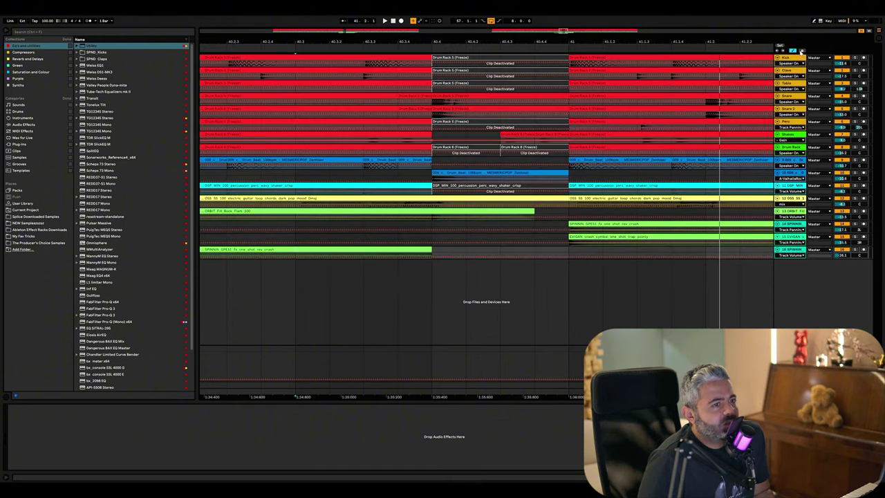
click(519, 137)
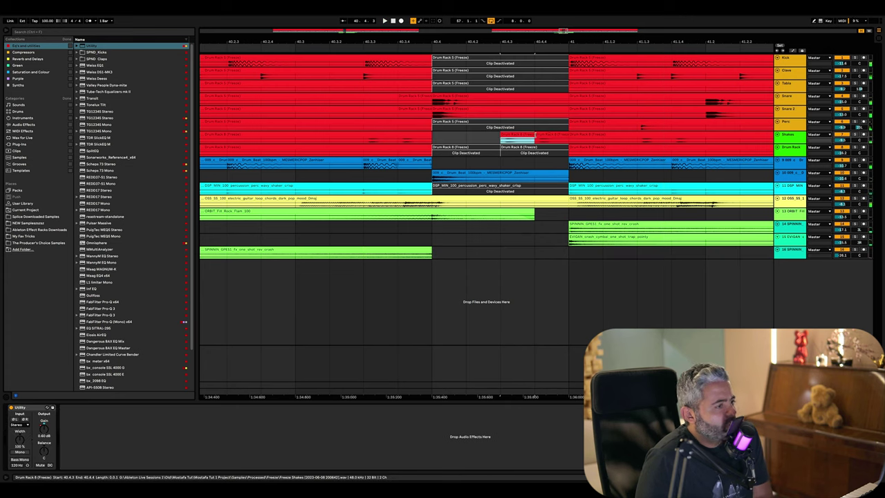
key(0)
Step: Enlarge the electric guitar loop and ORBIT fill tracks, and audition the guitar in solo from 40.3
drag(792, 205, 792, 243)
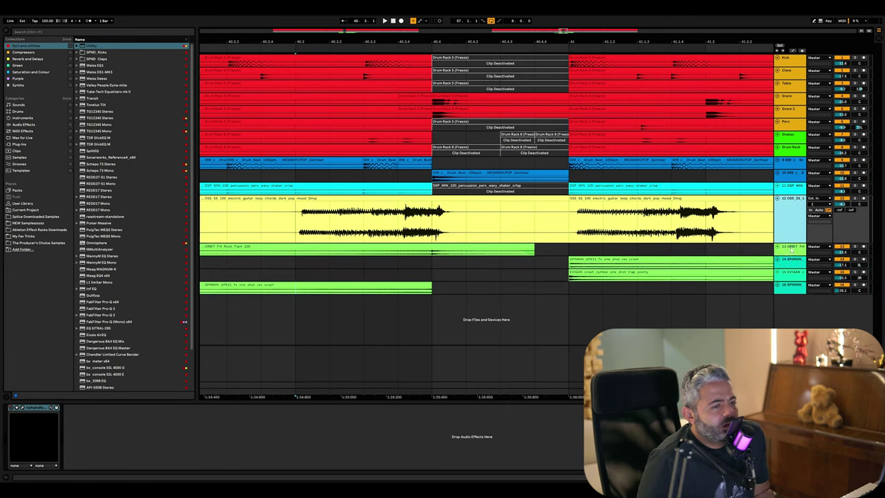
click(789, 250)
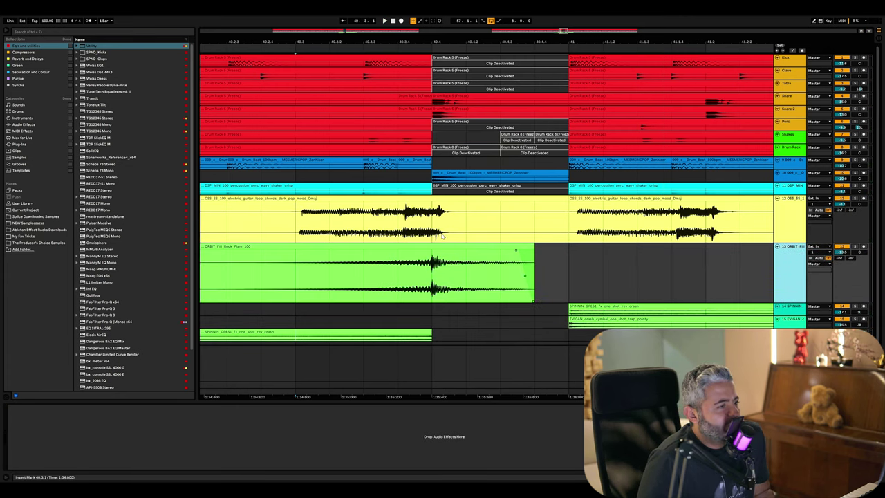
click(442, 236)
click(855, 200)
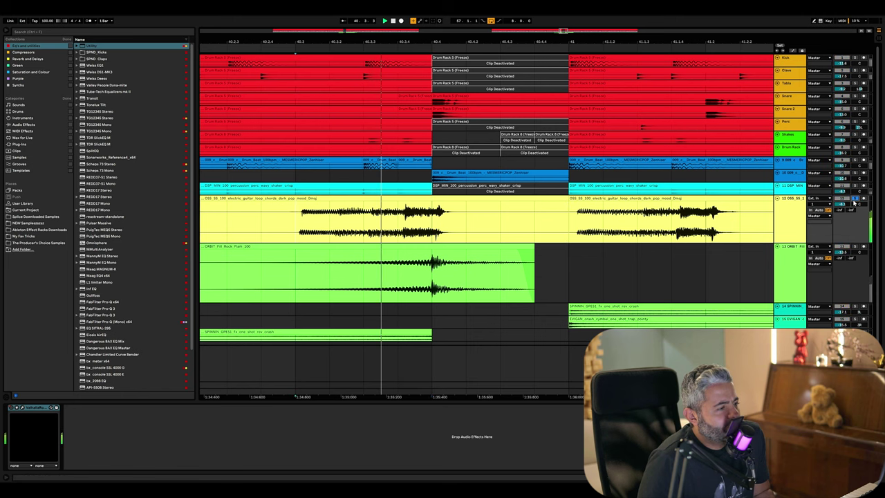
key(space)
Step: Delete the guitar loop section from 40.4.1 to 41.1.1 and take the guitar track out of solo
drag(429, 222, 566, 228)
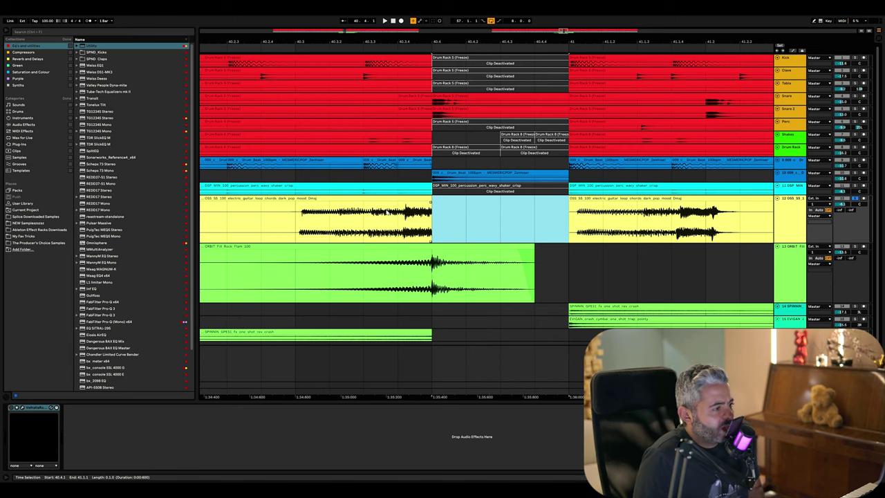
key(Delete)
click(856, 199)
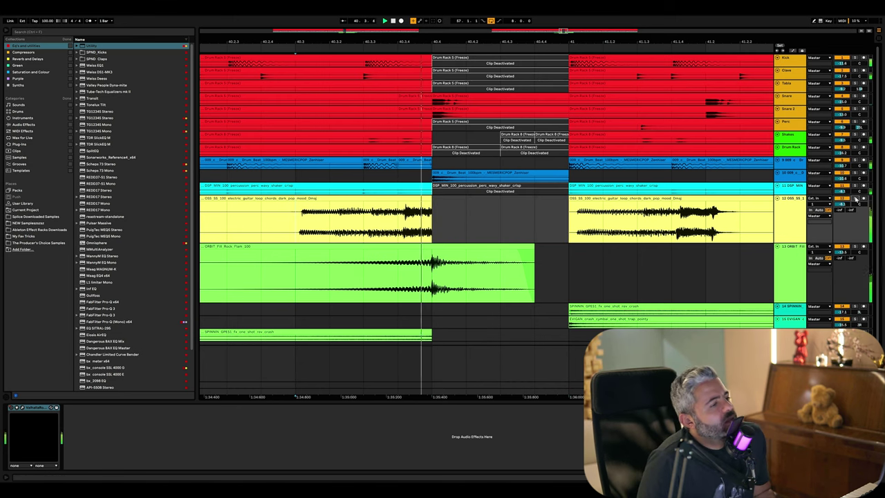
Step: Raise the guitar track's Valhalla reverb send automation from 40.3.4 to 40.4.3, with a ramp down to bar 41
click(788, 217)
key(a)
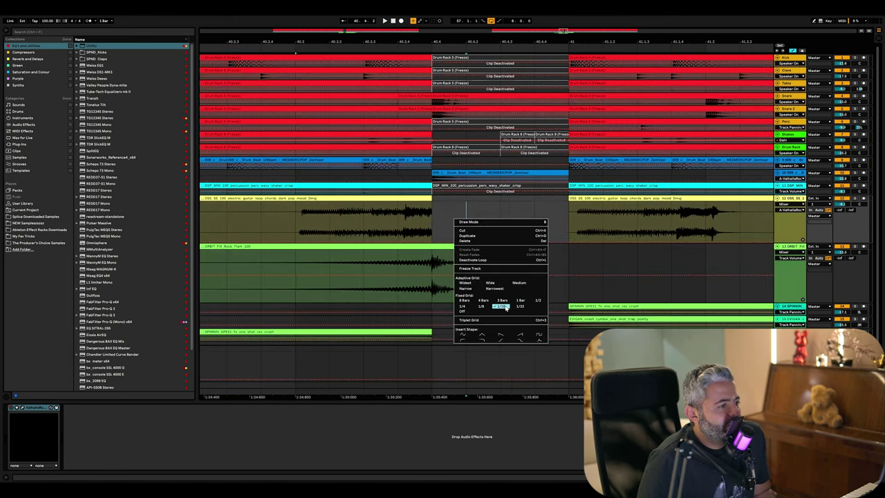
drag(405, 228, 488, 222)
click(330, 217)
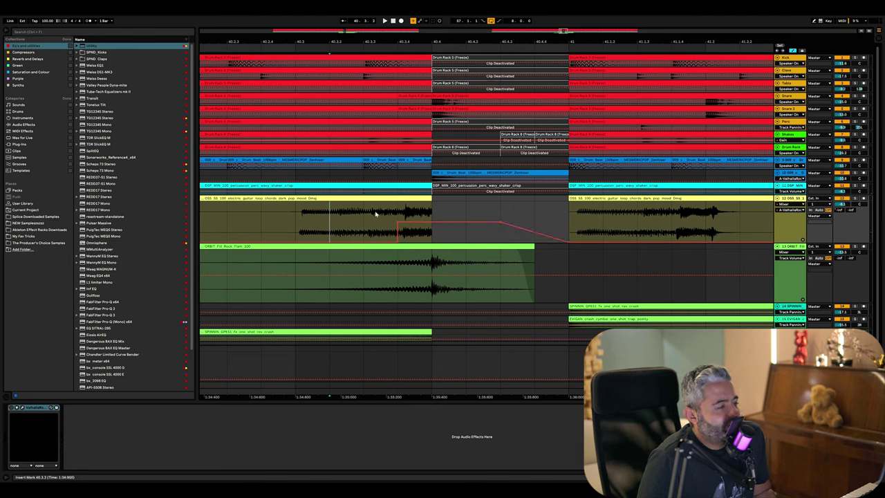
Step: Lower the raised plateau of the guitar's reverb send automation and play back from 40.3
drag(439, 230, 439, 235)
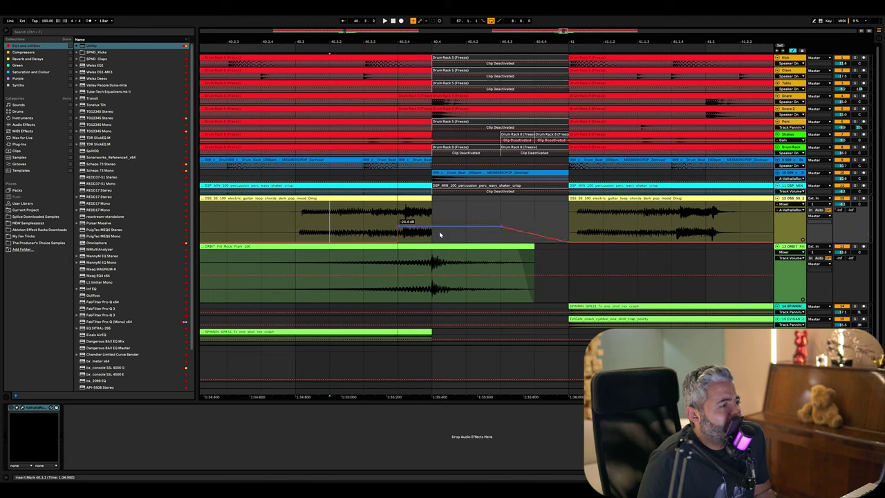
click(296, 214)
key(space)
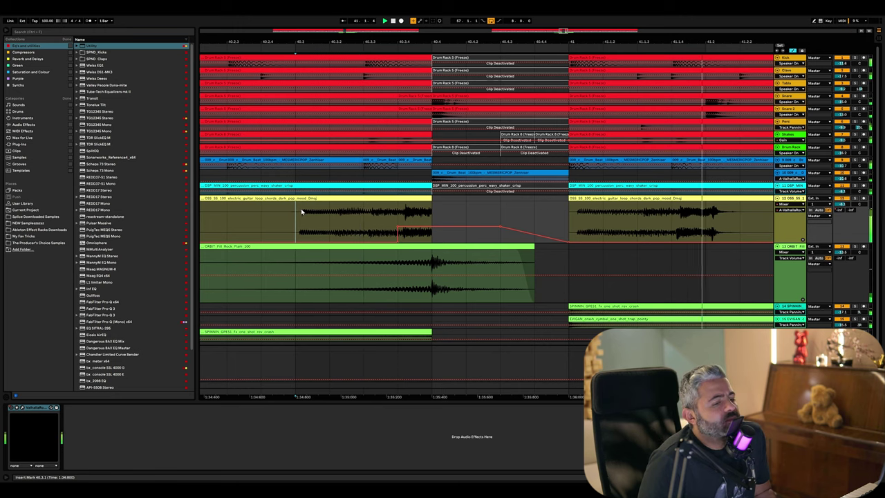
Step: Replay the transition and reshape the guitar's reverb send automation into a gradual rise from 40.3.4 to a peak at 40.4.3
click(579, 220)
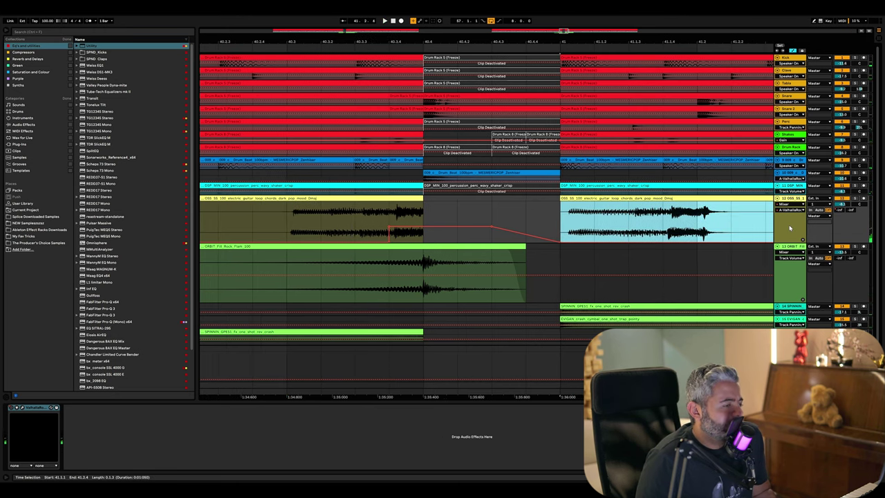
click(323, 218)
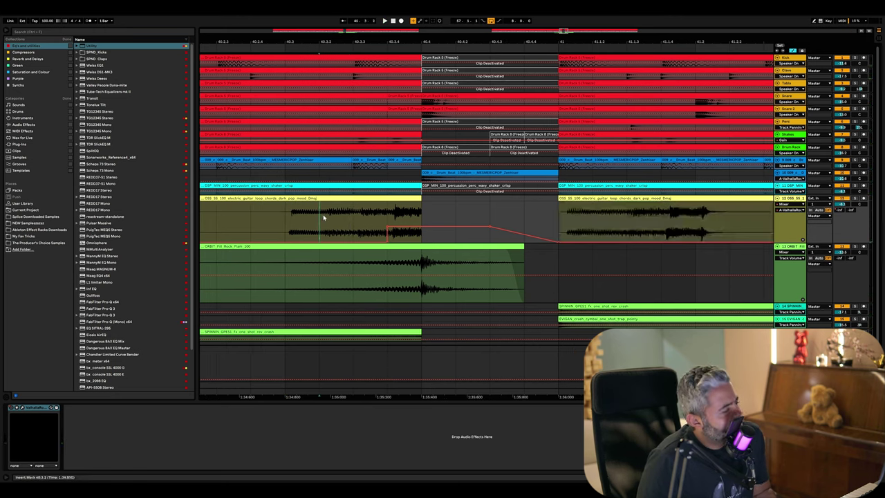
click(268, 215)
key(space)
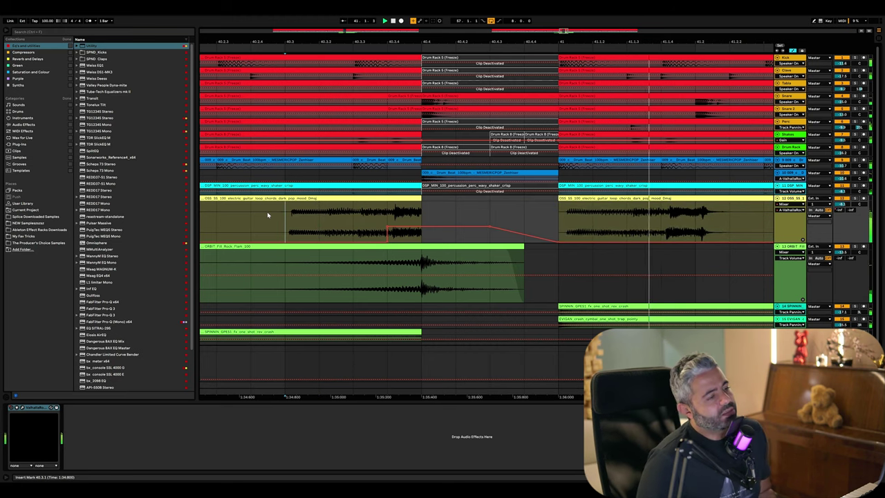
click(267, 213)
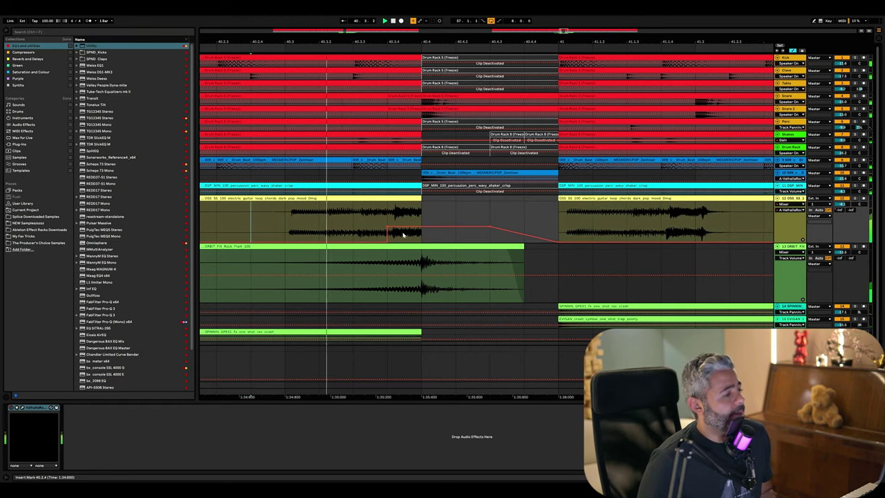
click(356, 223)
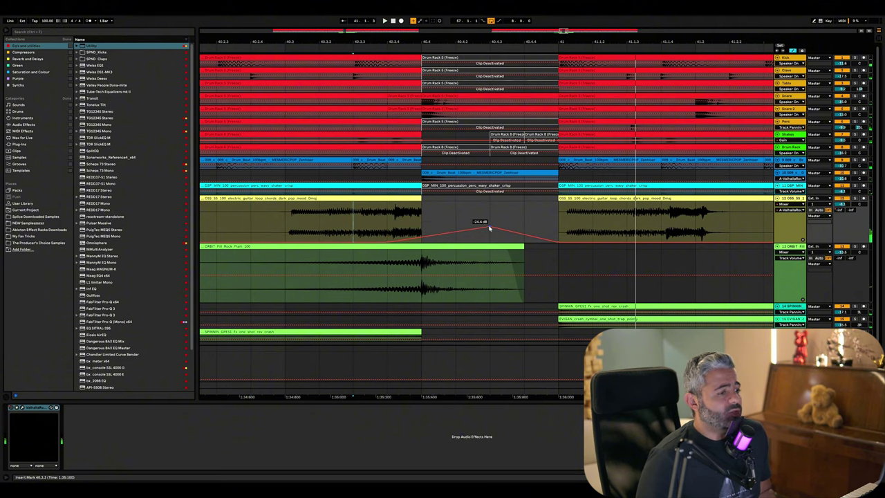
Step: Fold all tracks, show a wider stretch of the arrangement, and load the Transit plugin on the Master track
key(alt+super+u)
key(minus)
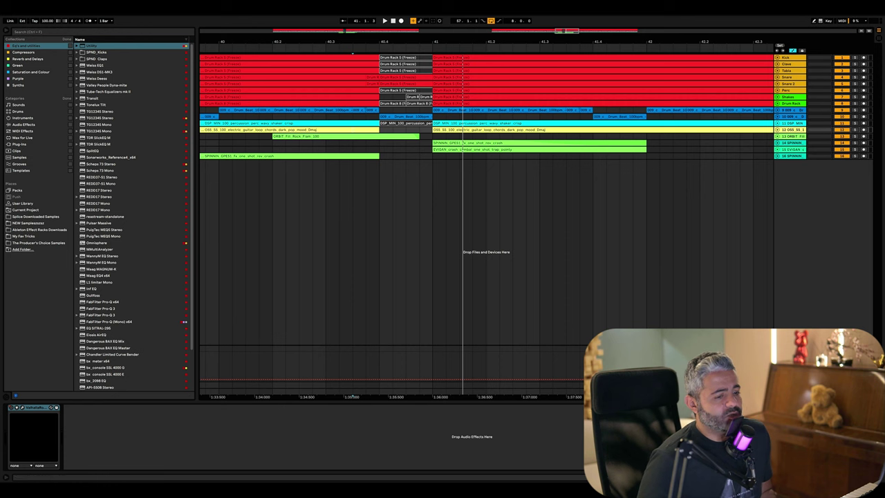
key(super+f)
text(transit)
key(Return)
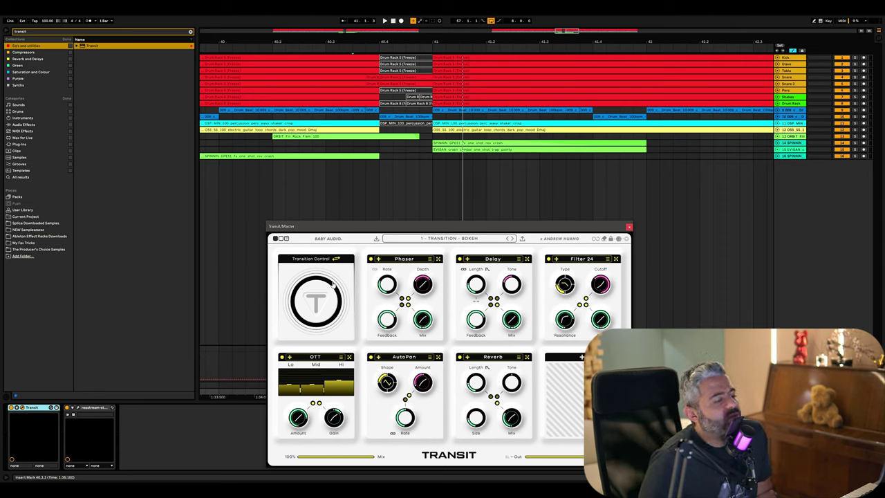
Step: Play back from 40.2 while sweeping Transit's Transition Control up and back to its starting position
mouse_move(318, 315)
mouse_down()
mouse_move(317, 294)
mouse_move(319, 318)
mouse_up()
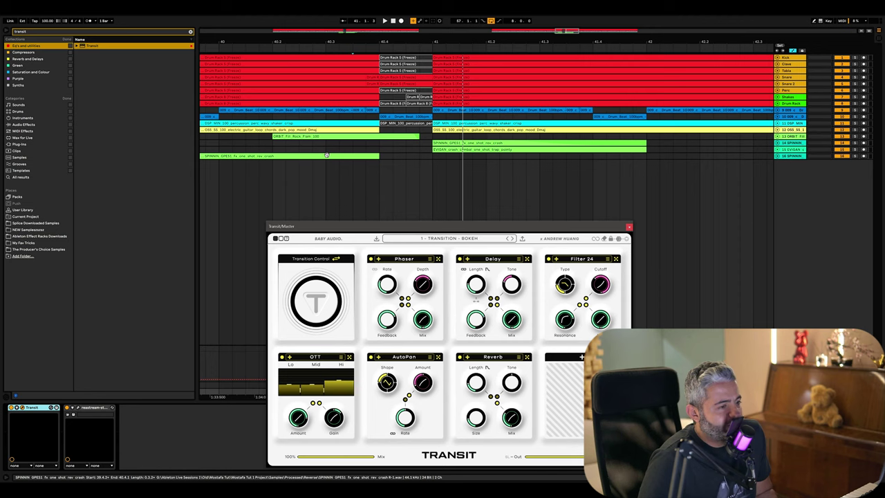
mouse_move(300, 296)
mouse_down()
mouse_move(304, 273)
mouse_move(303, 299)
mouse_up()
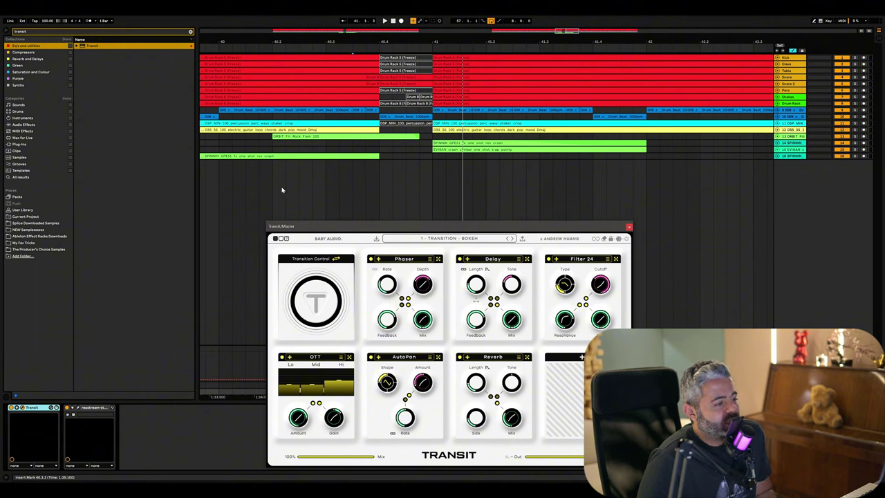
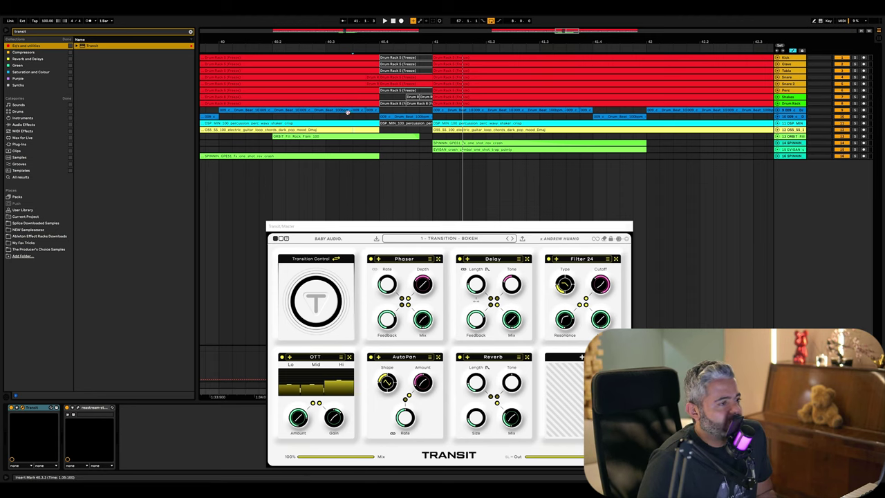
click(272, 170)
key(space)
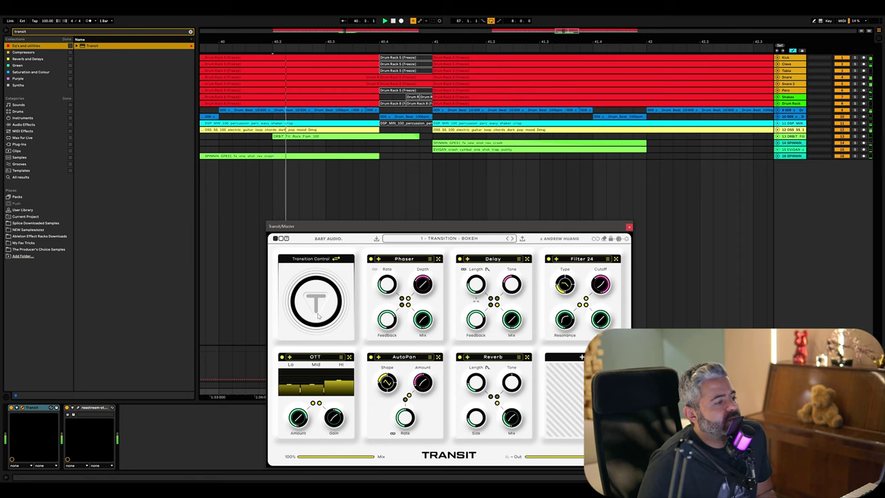
drag(318, 316, 311, 294)
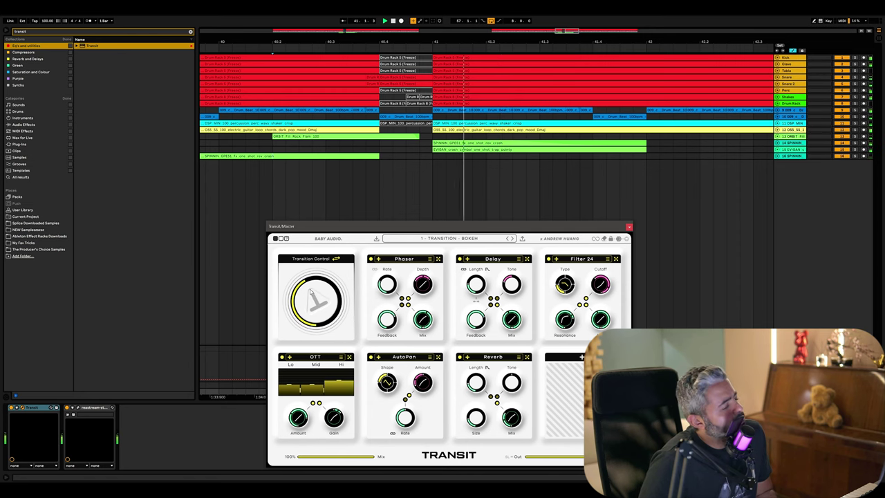
drag(311, 294, 316, 408)
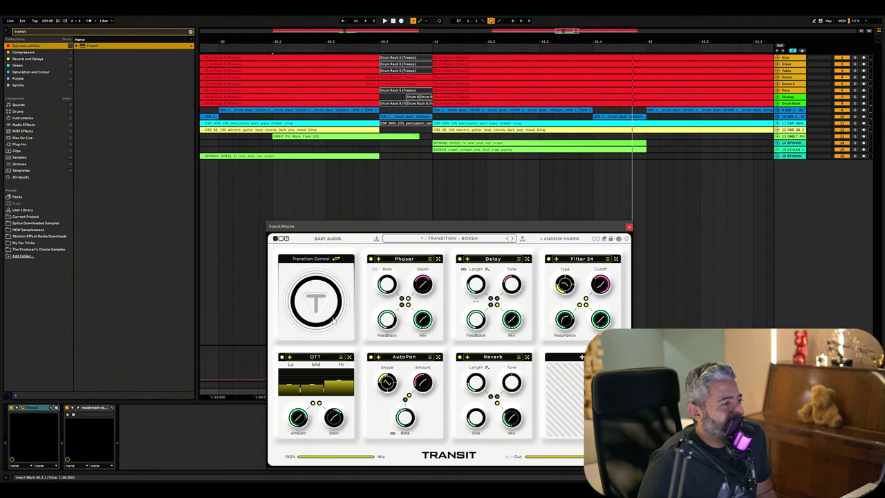
Step: Move the Transit plugin from the Master to the unfolded guitar track's device chain
mouse_move(324, 301)
mouse_down()
mouse_move(322, 275)
mouse_move(324, 311)
mouse_up()
right_click(33, 408)
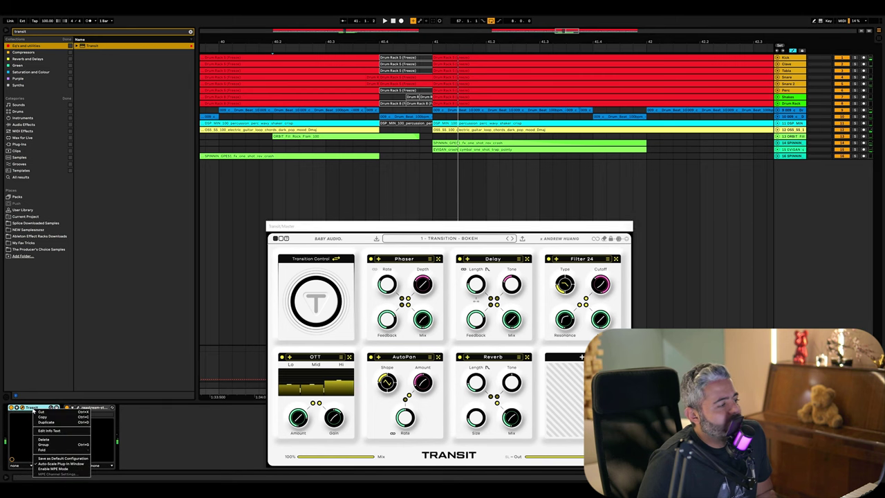
click(185, 395)
click(739, 152)
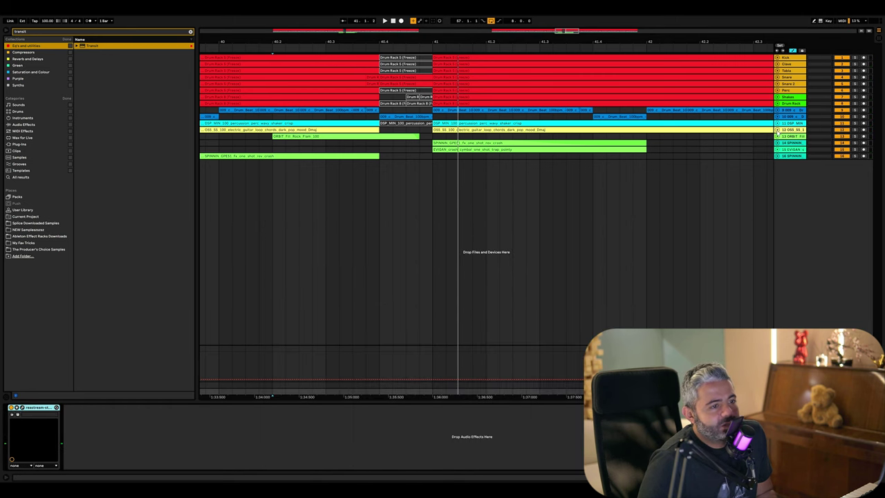
right_click(140, 420)
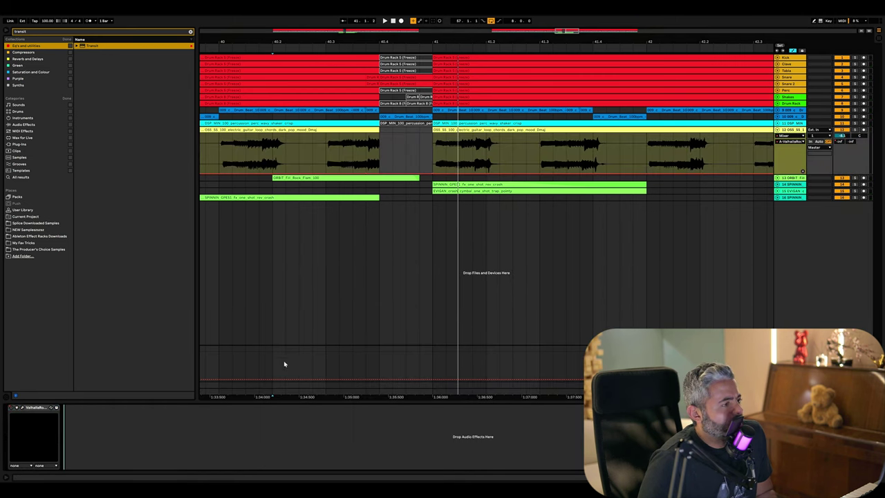
key(ctrl+v)
Step: Expose Transit's Transition Control on the guitar track and automate a low rise from 40.3.3 to 40.4.1
click(70, 413)
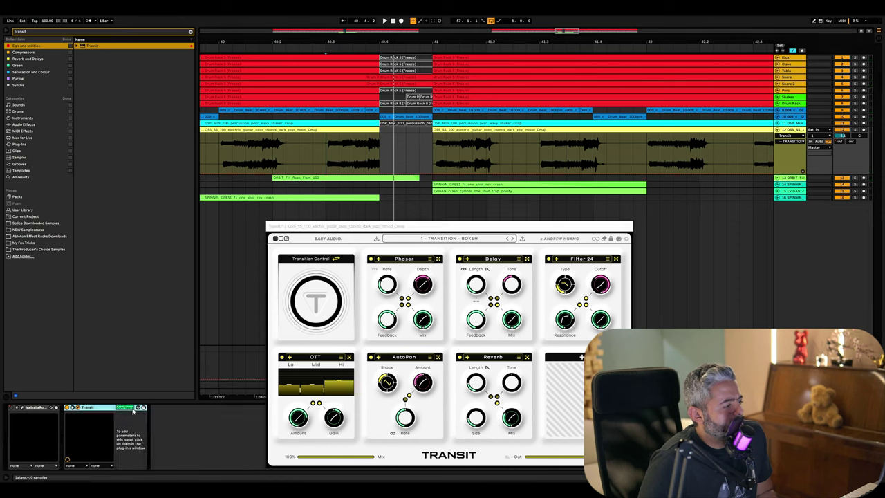
drag(349, 152, 379, 149)
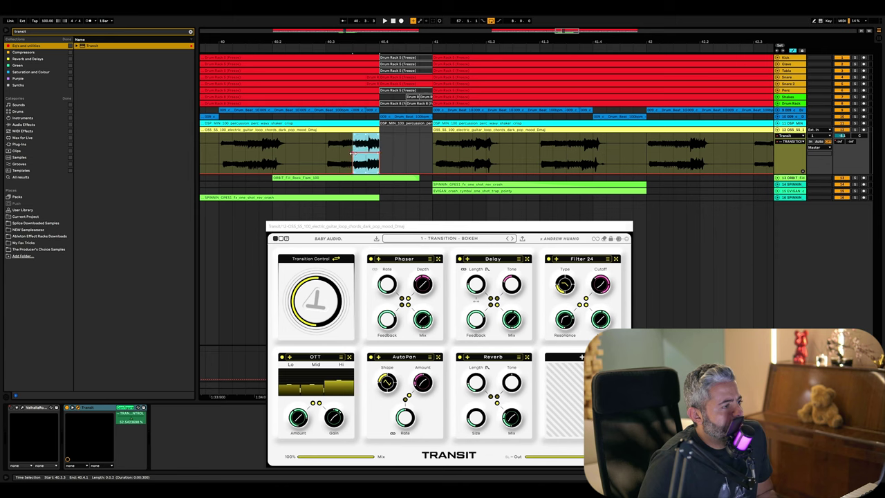
click(342, 153)
key(space)
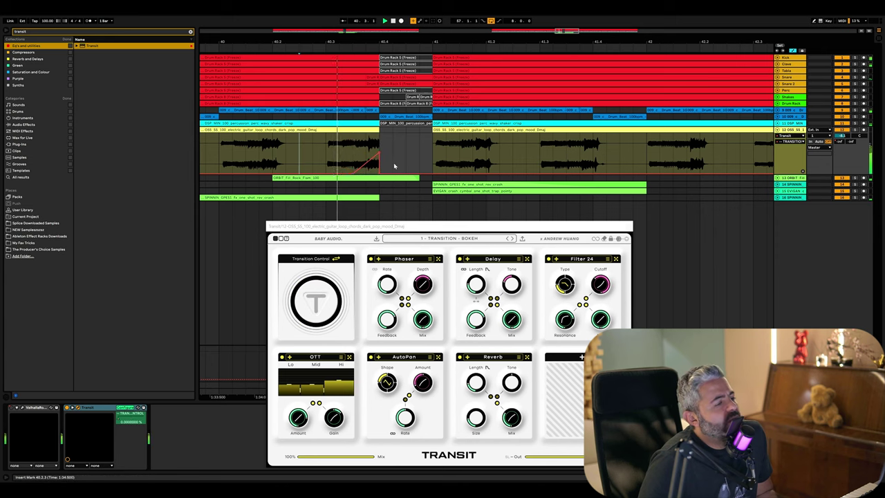
drag(379, 153, 377, 166)
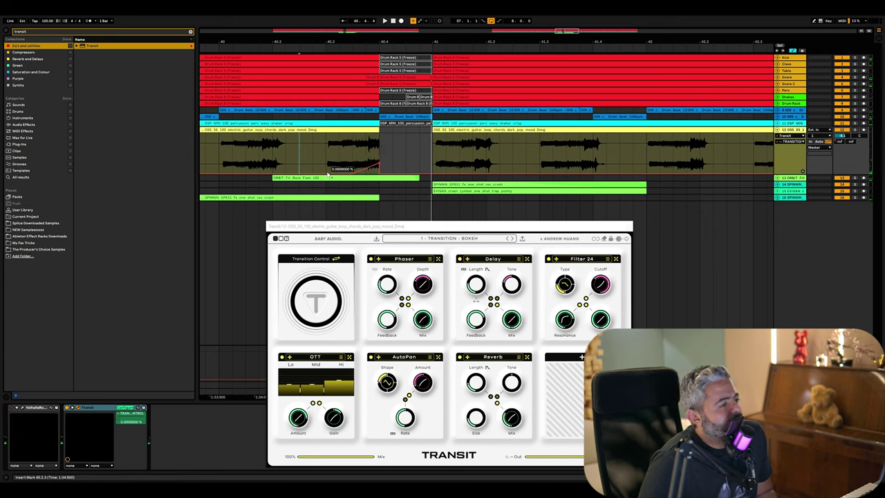
key(space)
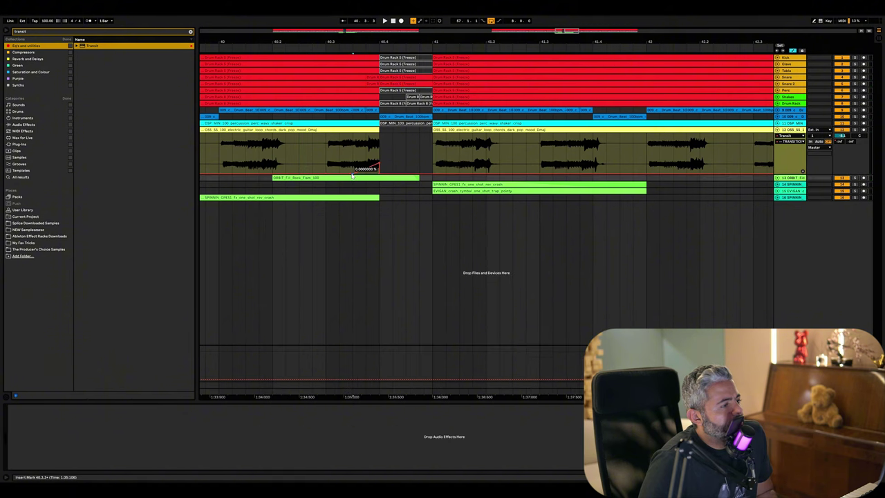
Step: Reshape the guitar's Transition Control automation to rise from 40.3, hold about 33% until bar 41, and play back the transition
key(space)
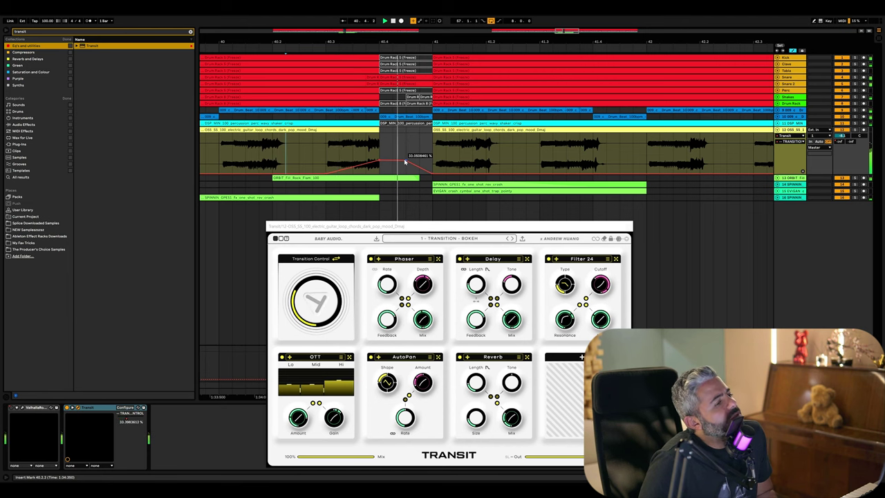
drag(406, 161, 437, 176)
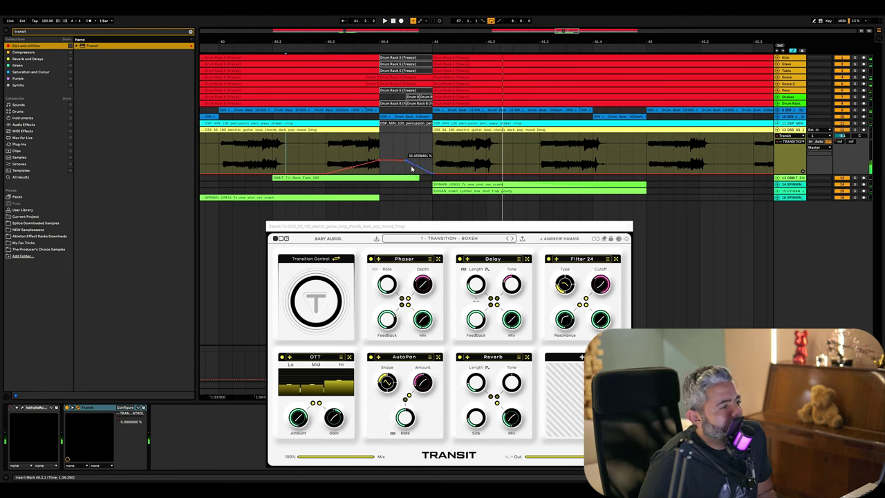
click(275, 149)
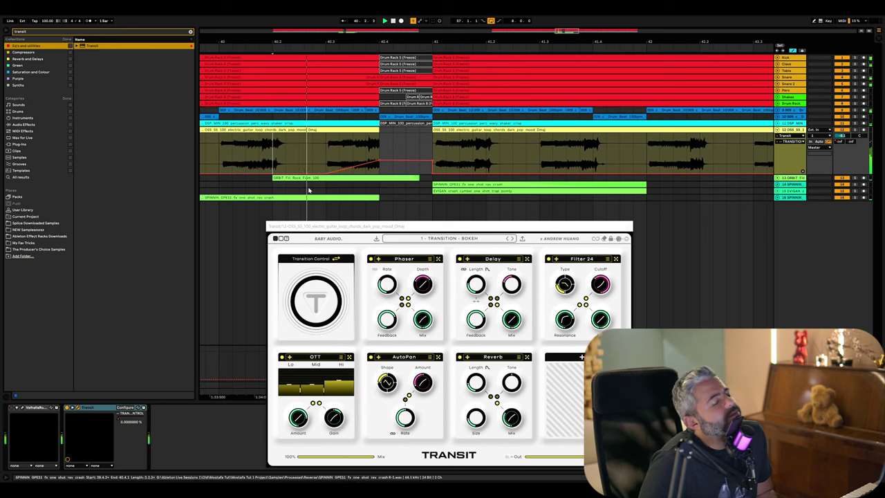
key(space)
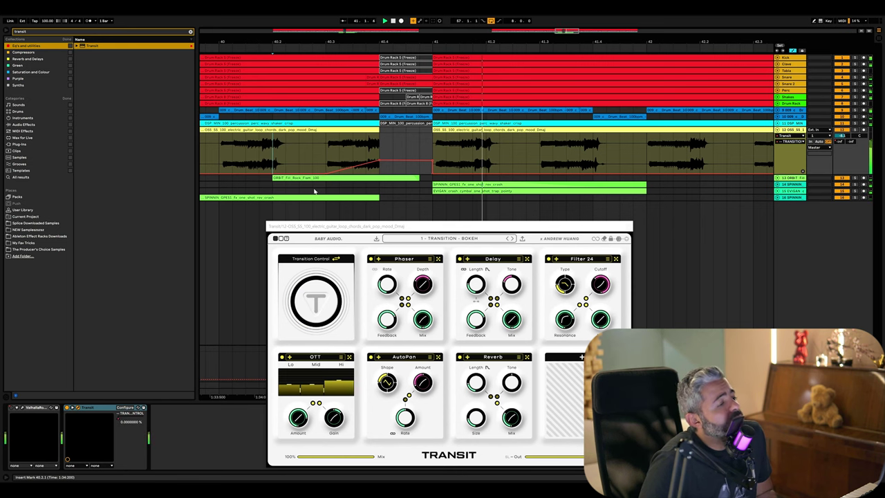
click(300, 163)
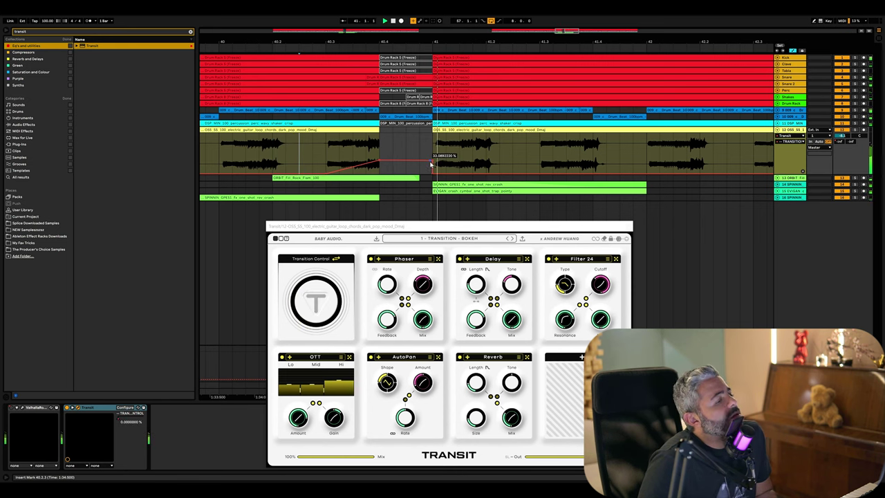
Step: Fold the guitar track and group the eight drum tracks from Kick to Drum Rack
key(super+alt+p)
click(778, 130)
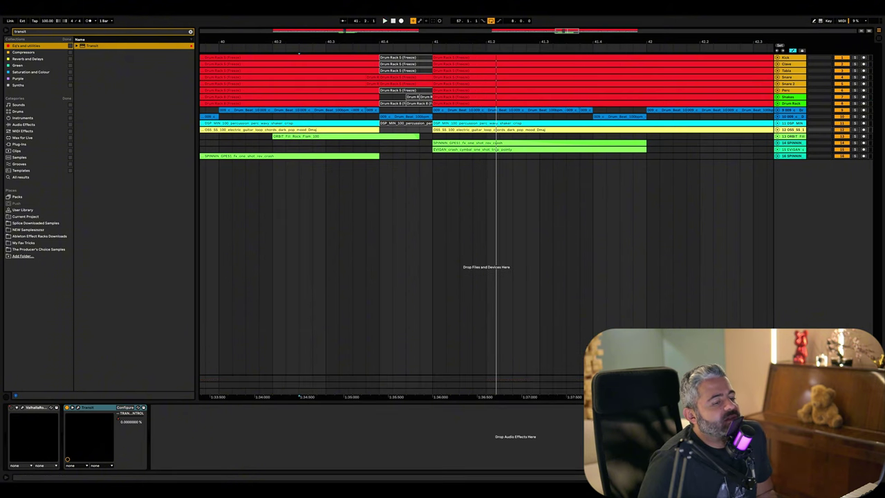
click(793, 95)
click(795, 105)
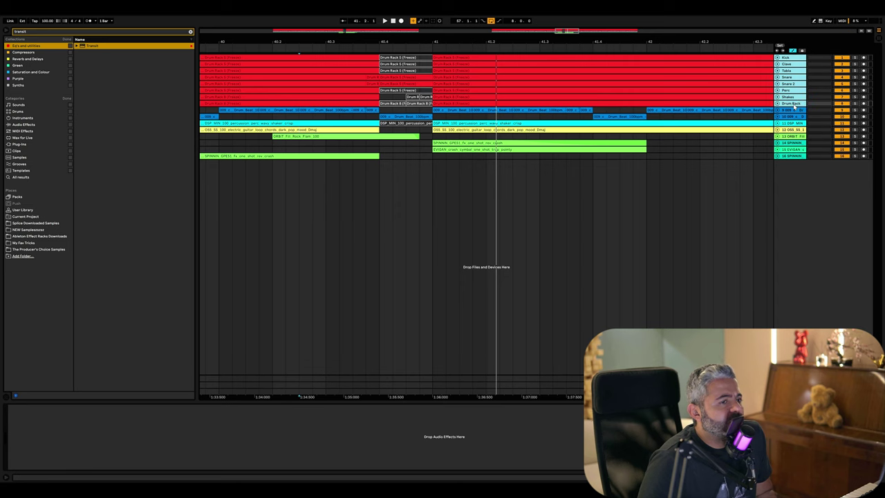
key(ctrl+g)
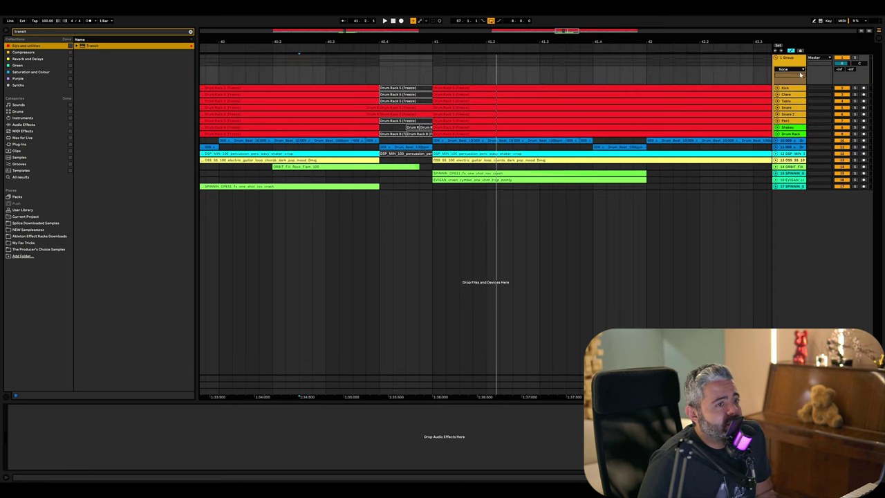
Step: Paste Transit onto the drum group and play back the transition with the group soloed
right_click(73, 444)
key(Return)
key(space)
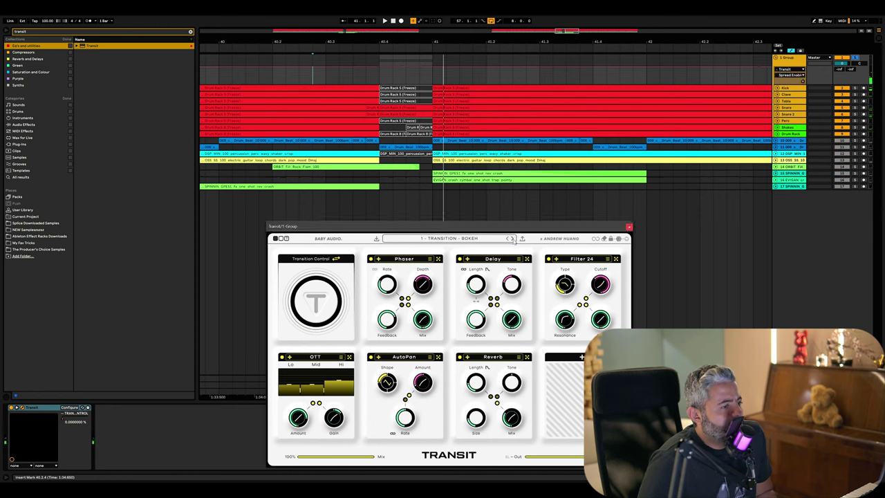
Step: Audition Transit's Crush Phase Verb, Echo Folder, Echo Swirl 1 and Echo Swirl 2 presets on the drum group
click(513, 239)
key(space)
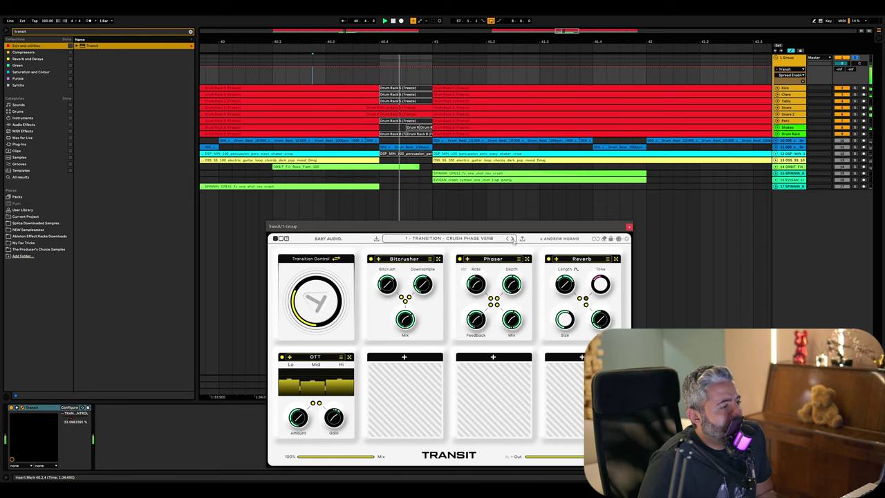
key(space)
click(513, 239)
key(space)
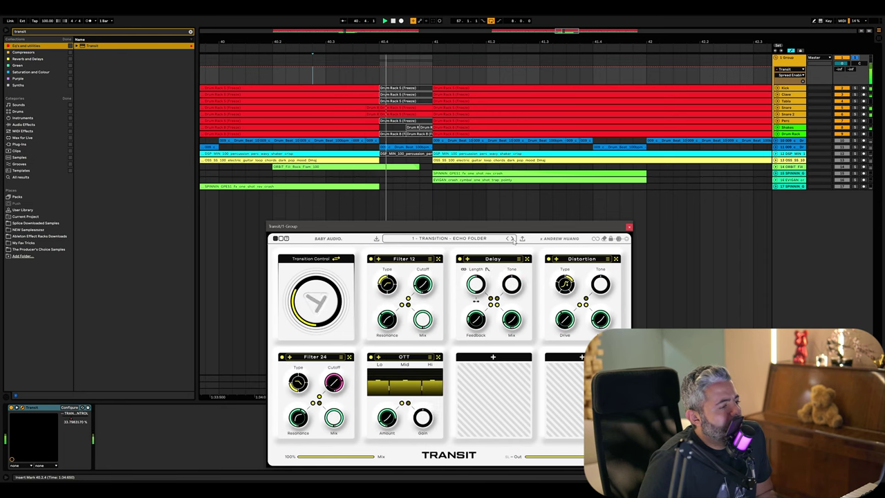
key(space)
click(512, 239)
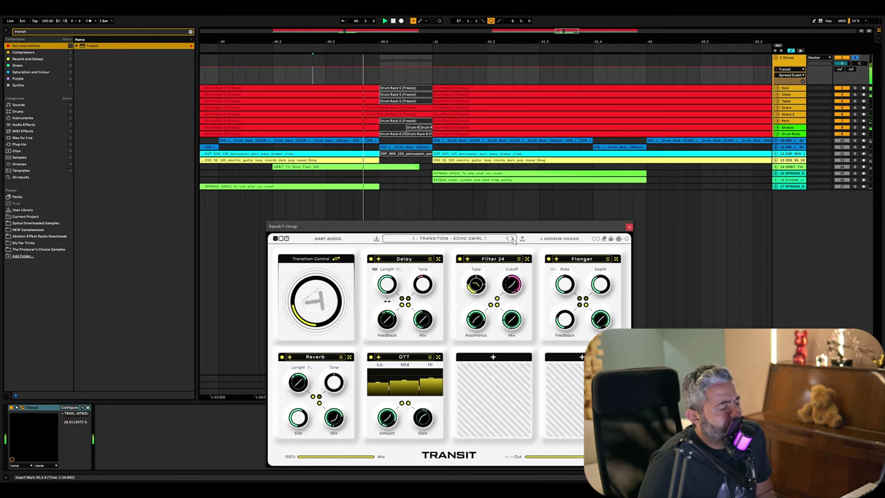
key(space)
key(space)
click(513, 238)
Step: Audition further Transit presets on the drum group from Exponential onward and settle on Hands Across the Water
click(443, 239)
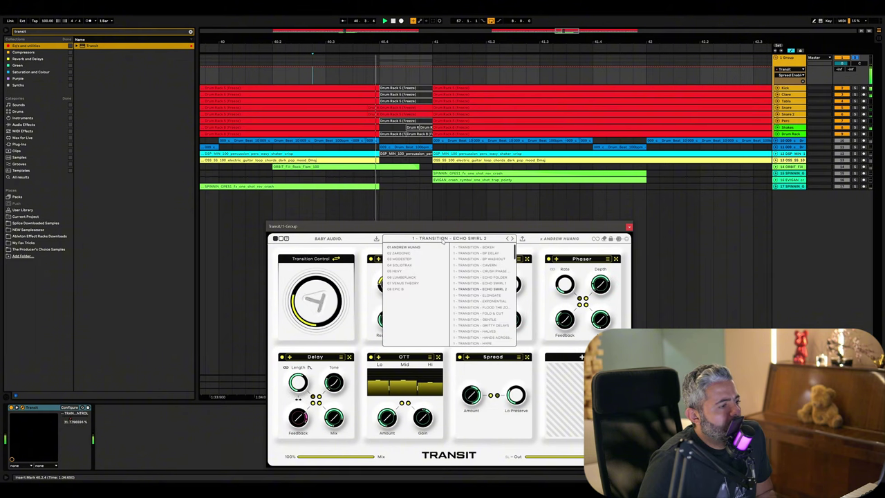
key(space)
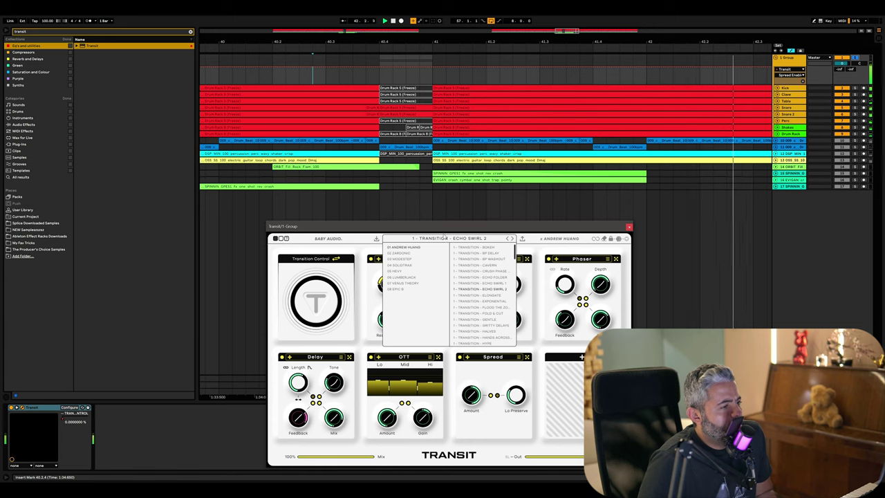
key(Down)
key(Down)
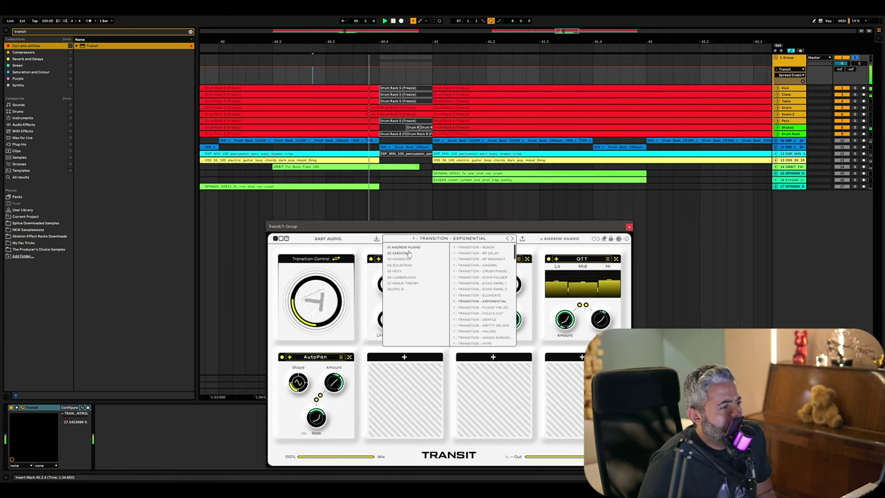
key(Return)
click(512, 238)
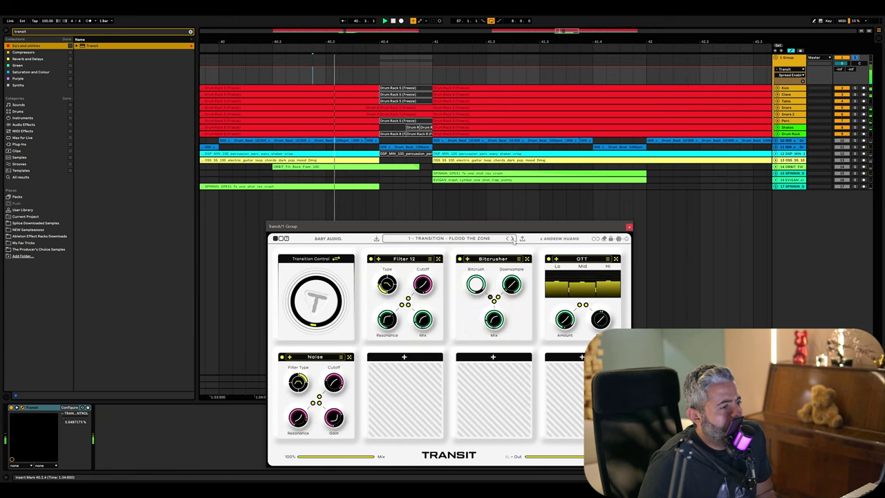
click(512, 239)
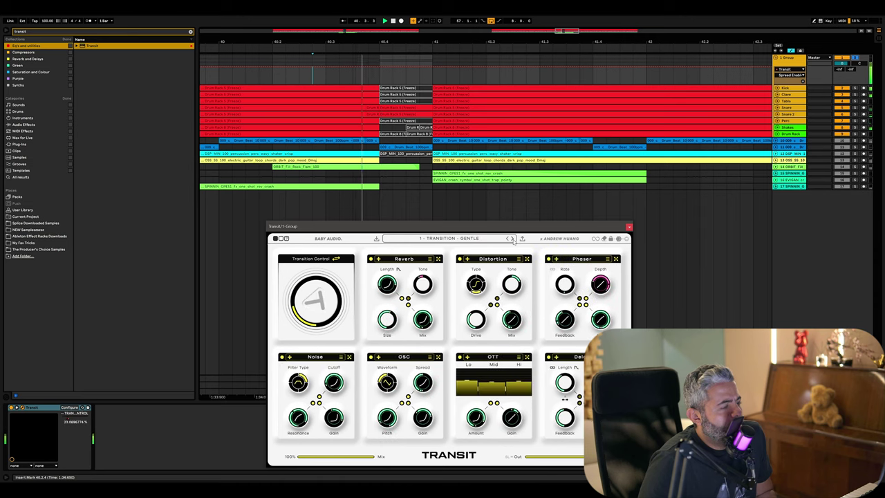
click(512, 238)
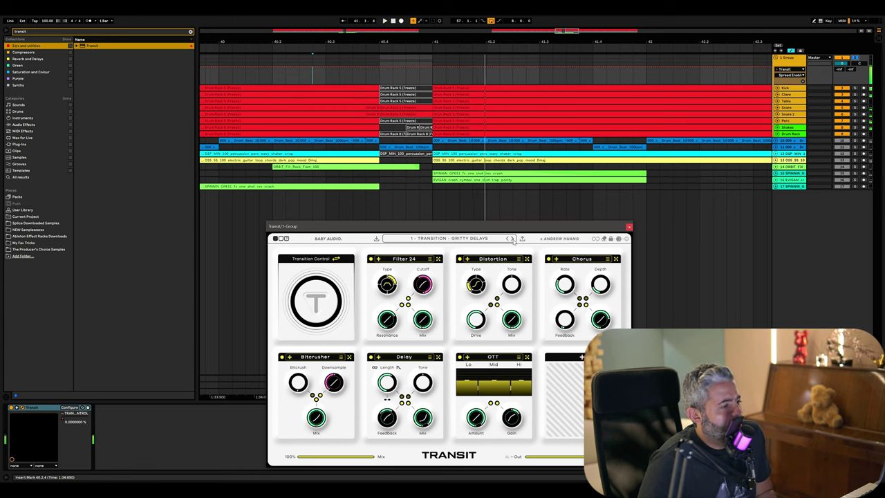
click(513, 239)
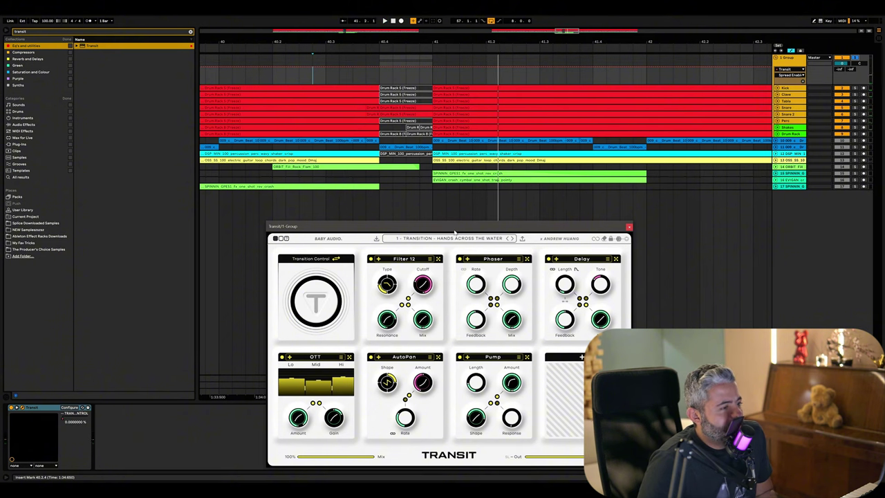
Step: Reposition the Transit window, unsolo the drum group, and play back the full mix from 40.2
drag(455, 233, 467, 204)
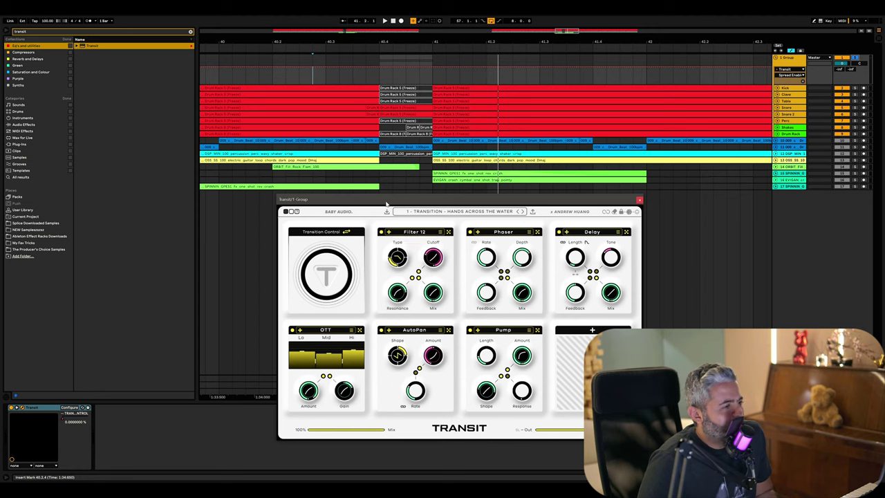
click(858, 60)
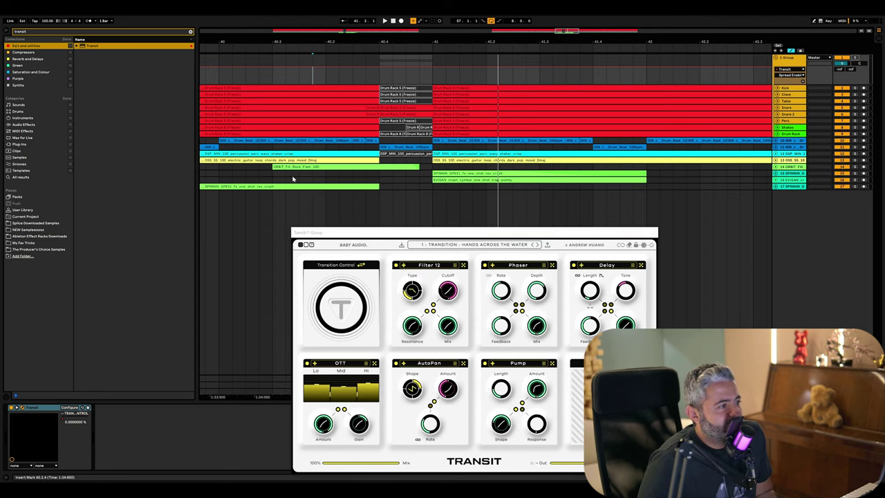
click(780, 59)
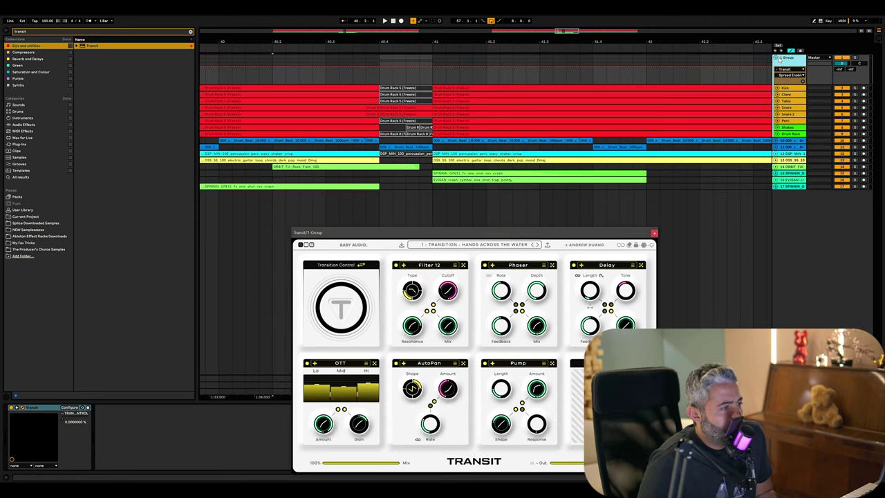
key(space)
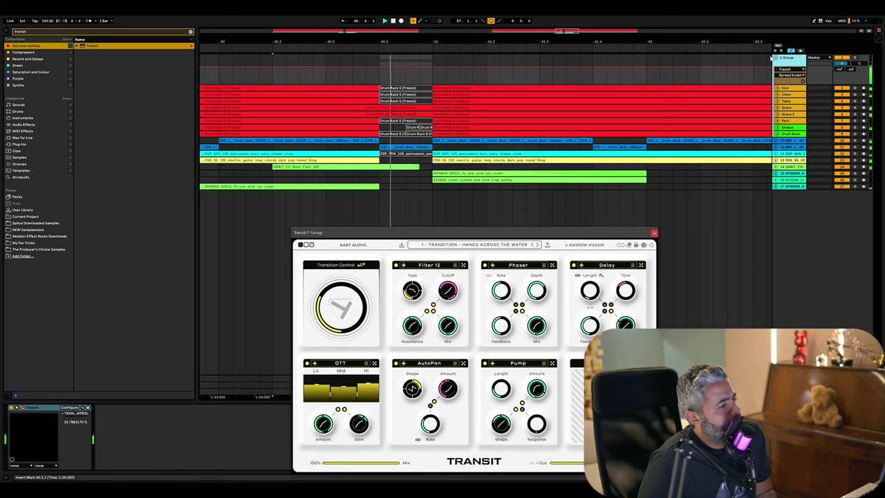
Step: Enlarge the drum group's Transition Control automation lane and reshape it to start abruptly at 40.3.3 and ramp up to 40.4
click(63, 421)
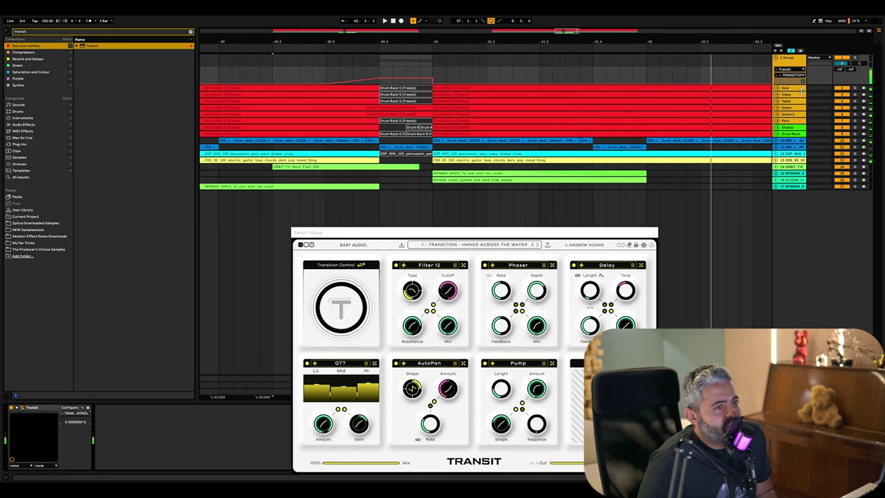
drag(802, 82, 802, 146)
click(313, 103)
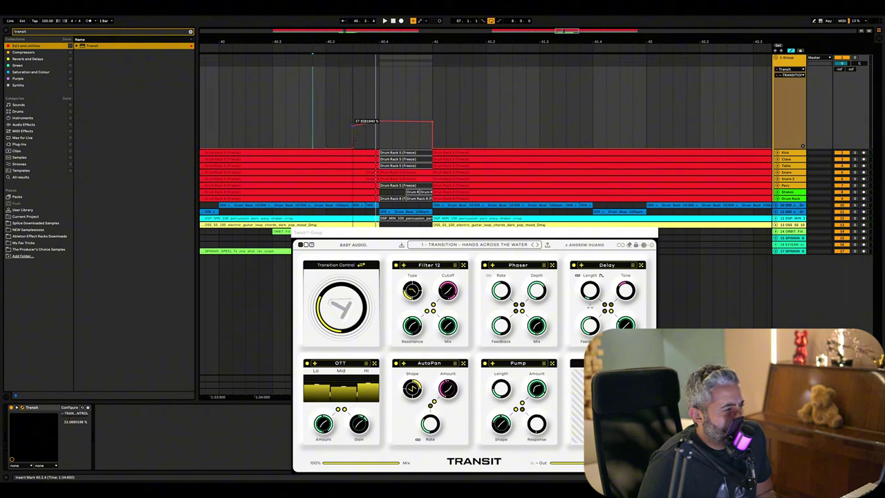
click(295, 124)
key(space)
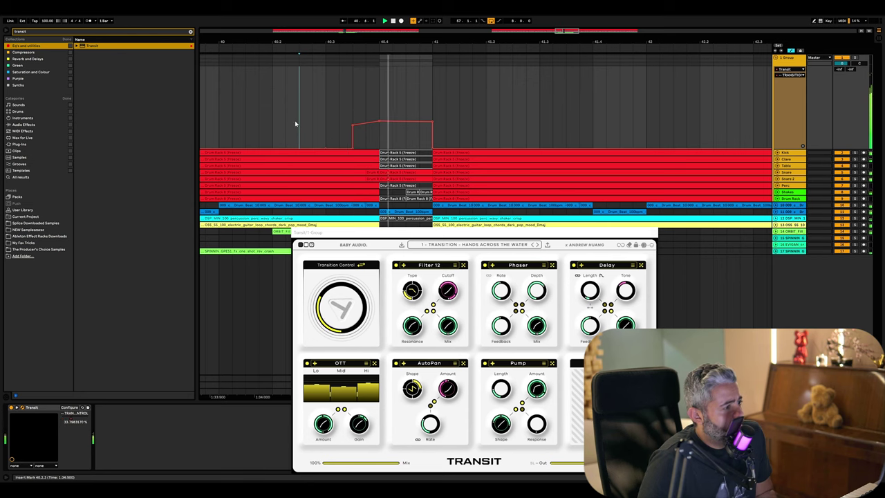
drag(353, 126, 355, 129)
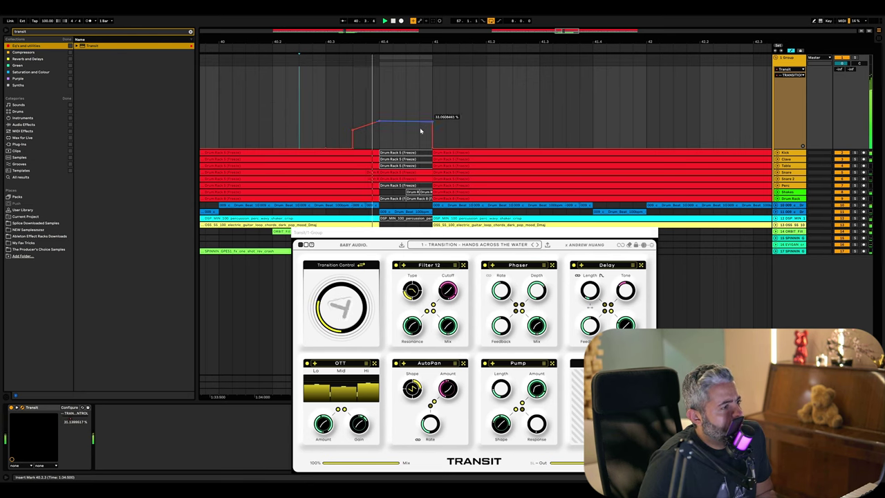
Step: Reshape the drum group's Transition Control automation to start high at 40.3.3 and descend to bar 41, while trying Transit's Hype and Liquid presets
drag(429, 125, 398, 125)
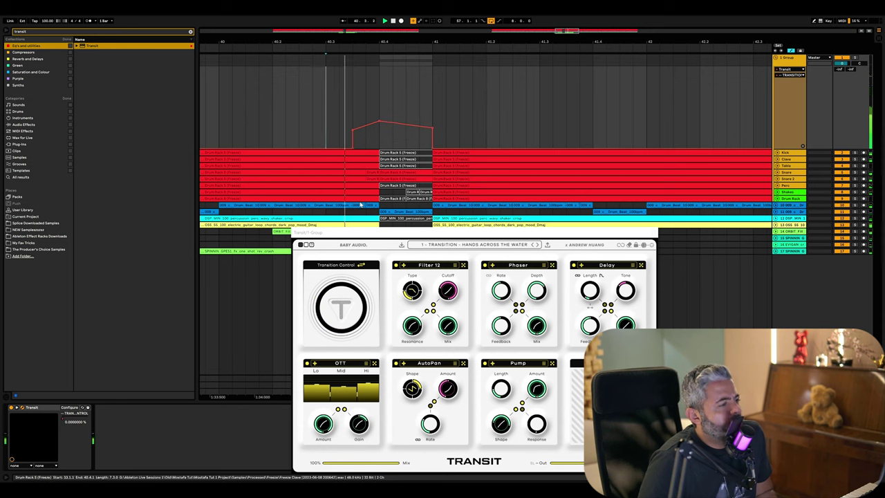
click(537, 245)
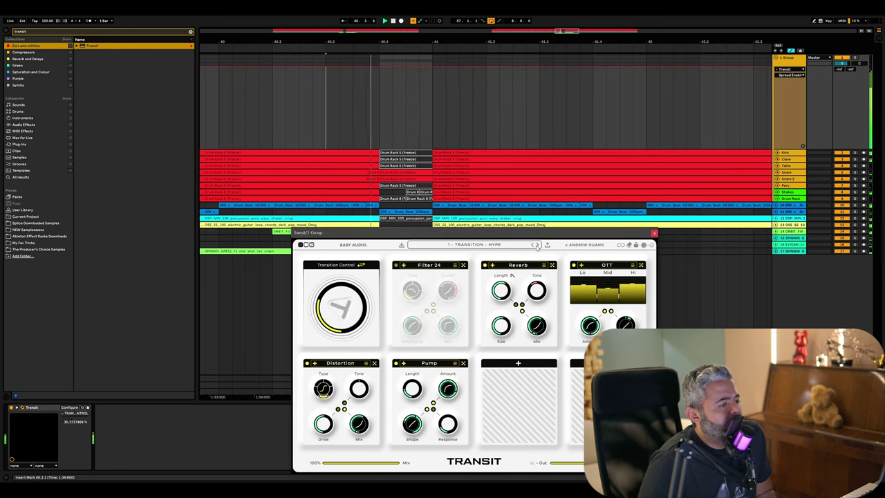
click(537, 244)
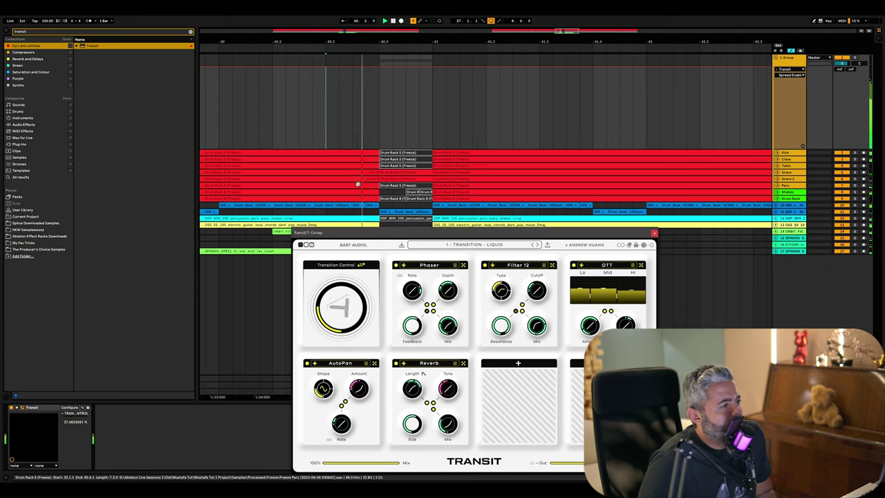
click(64, 421)
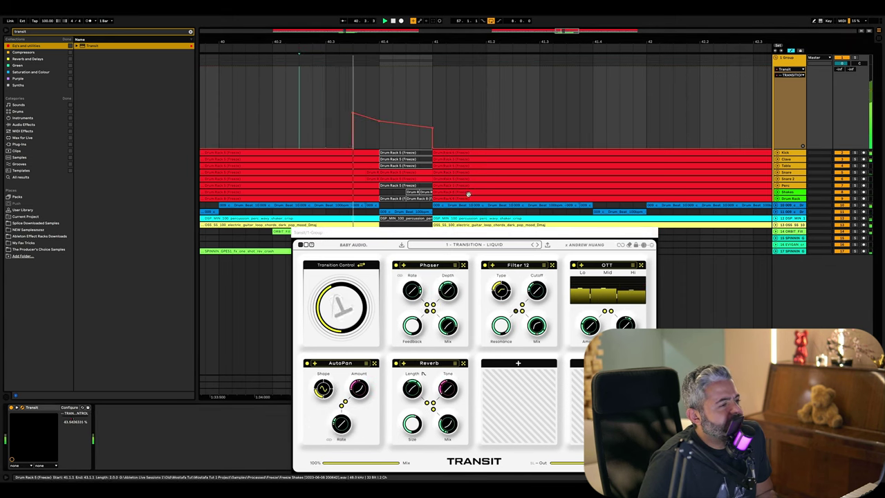
Step: Audition Transit's Lofi Phaser, Nimbus, Panhandle, Pull It Down and Pump & Dump presets on the drum group
click(538, 245)
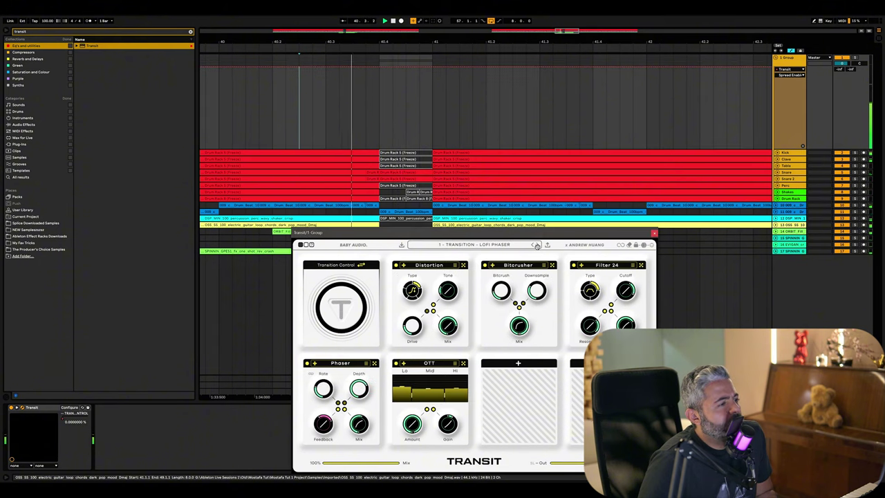
click(537, 246)
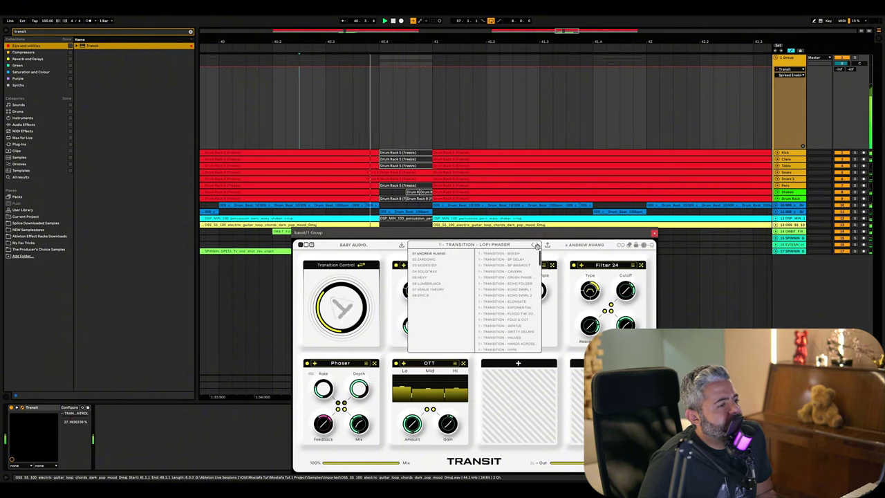
click(537, 245)
click(538, 245)
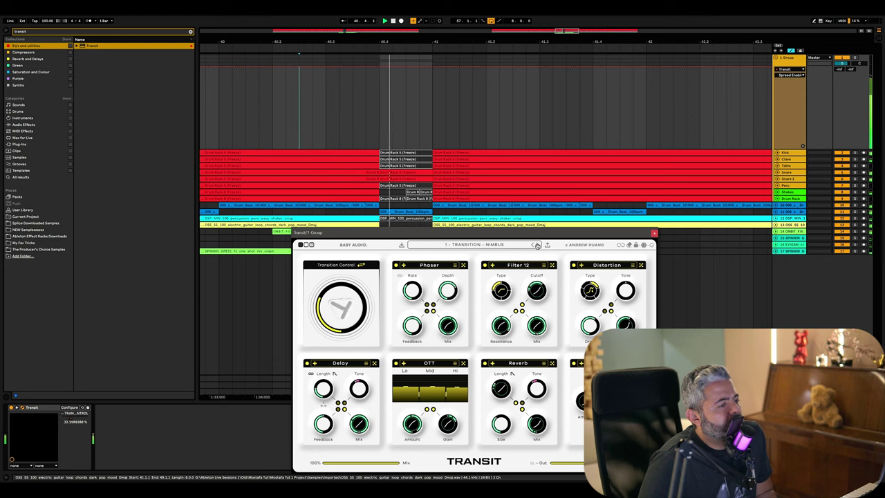
click(537, 245)
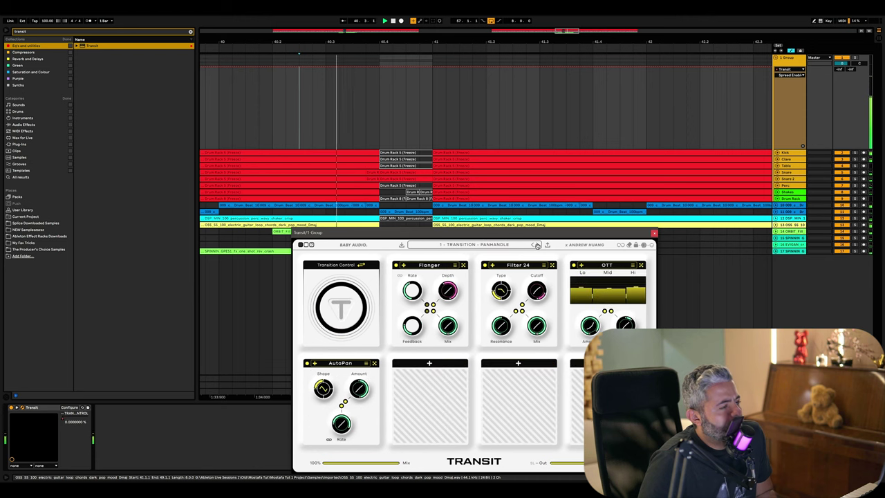
click(537, 246)
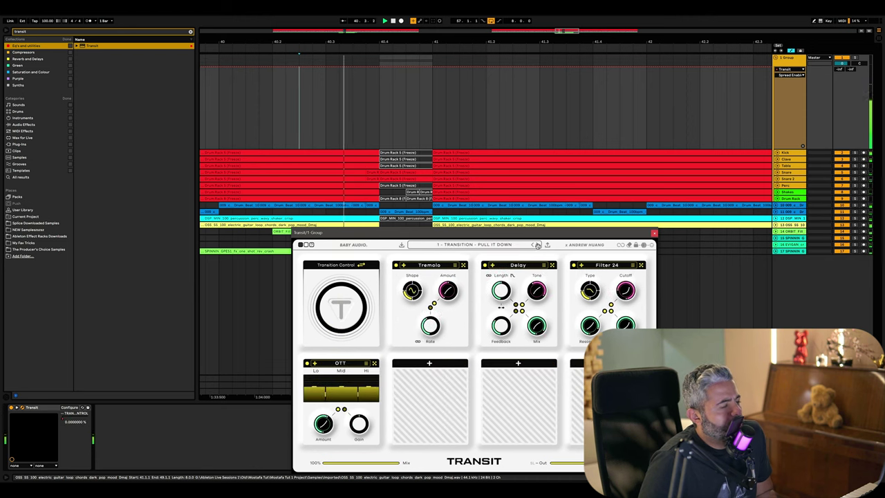
click(538, 246)
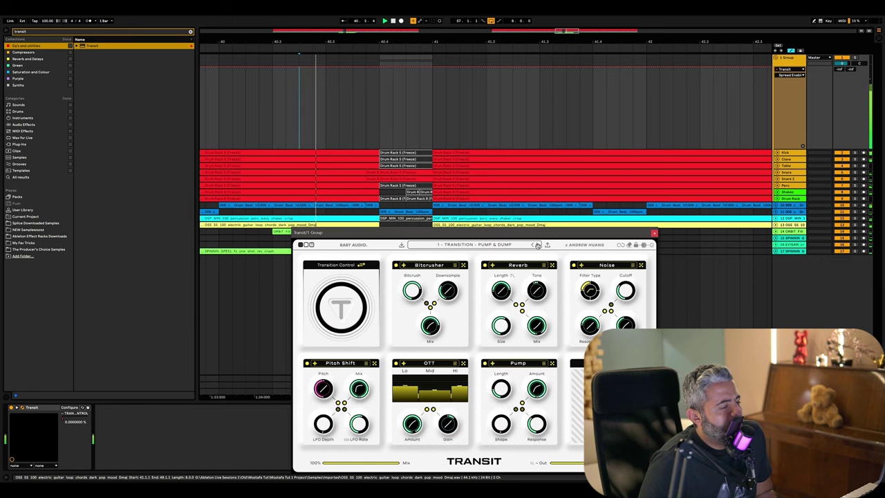
Step: Audition the Transit presets from Quarters through Squeeze on the drum group, settle on Sweep Down & Out, and close the plug-in window
click(537, 245)
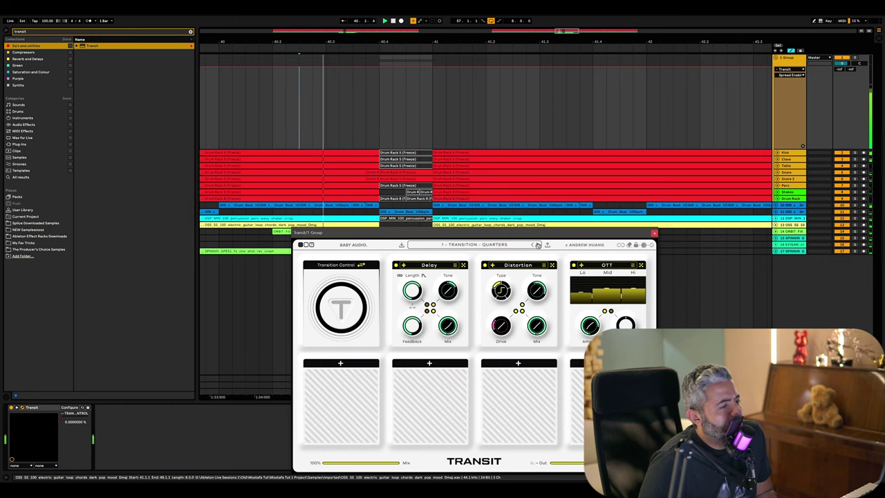
click(538, 246)
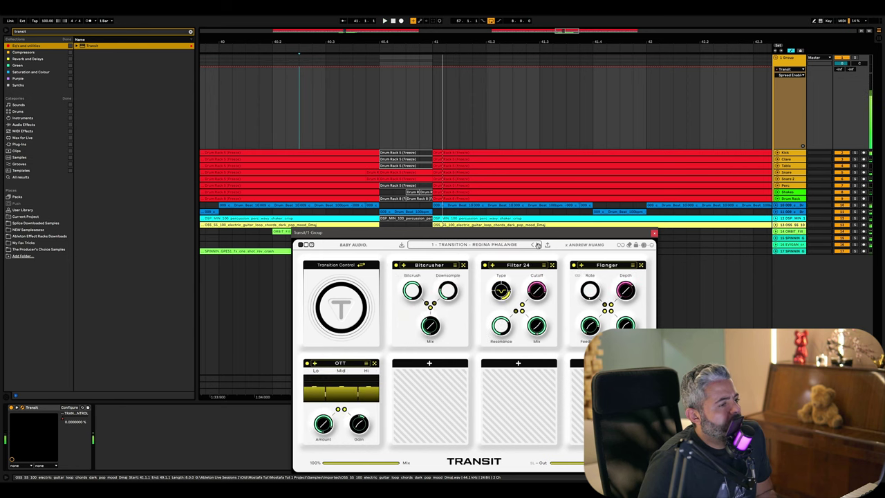
click(537, 246)
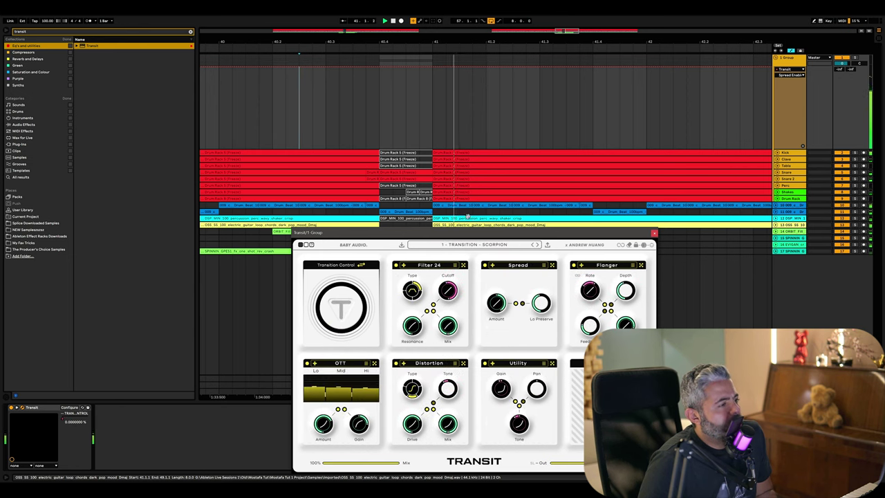
click(537, 246)
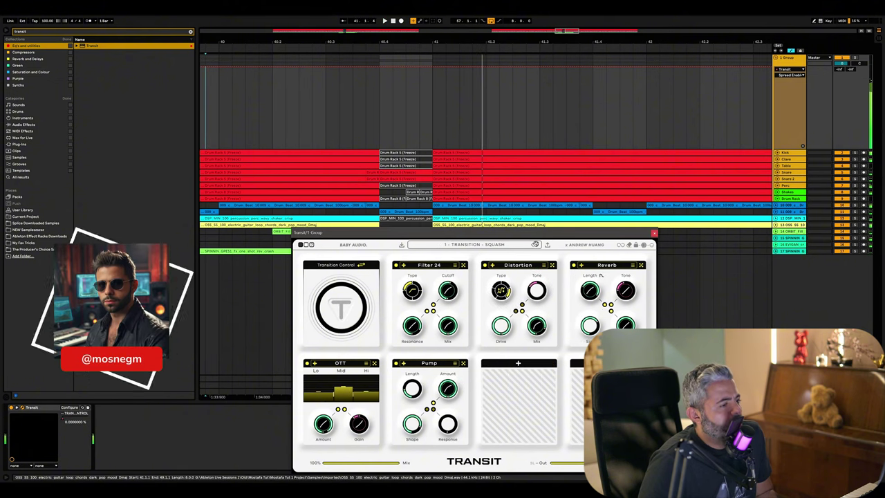
click(535, 244)
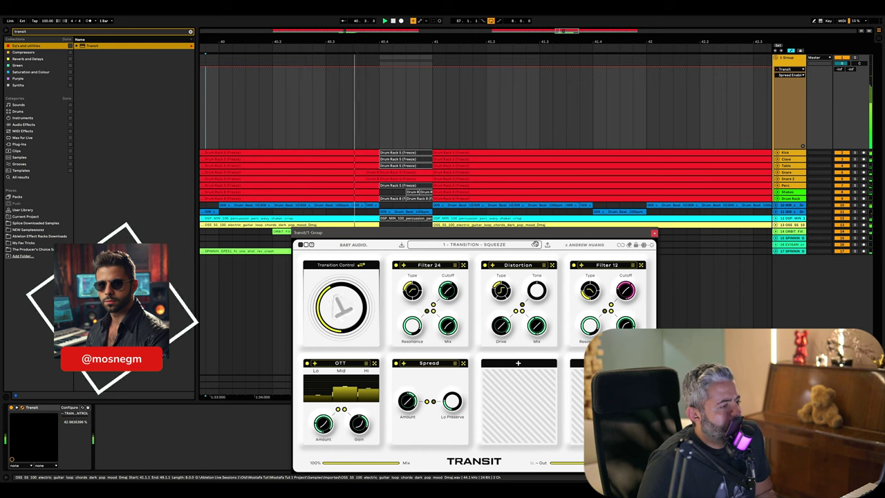
click(535, 245)
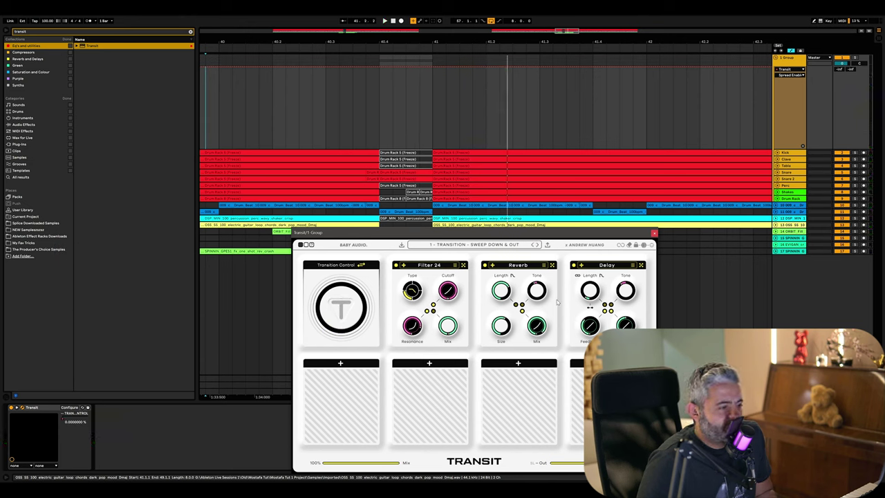
click(654, 233)
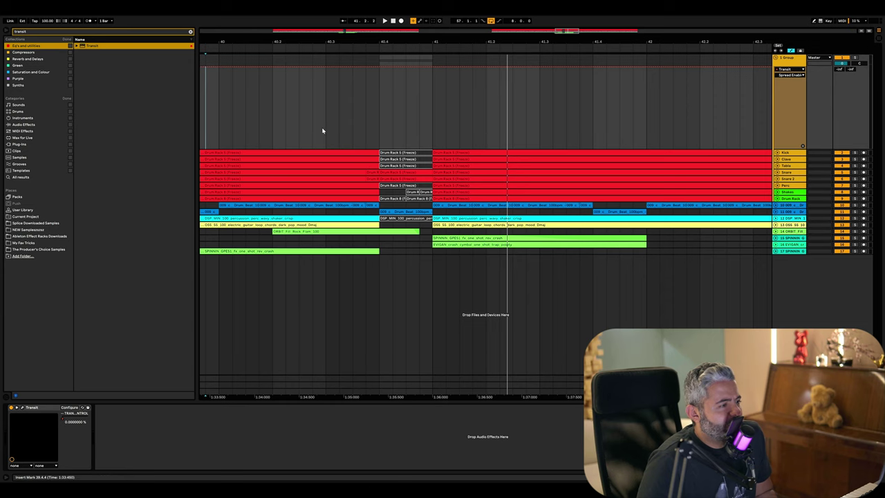
Step: Show the drum group's Transition Control automation and unfold the guitar and individual drum tracks around bar 40
scroll(323, 131, left, 1)
click(63, 420)
scroll(328, 171, down, 3)
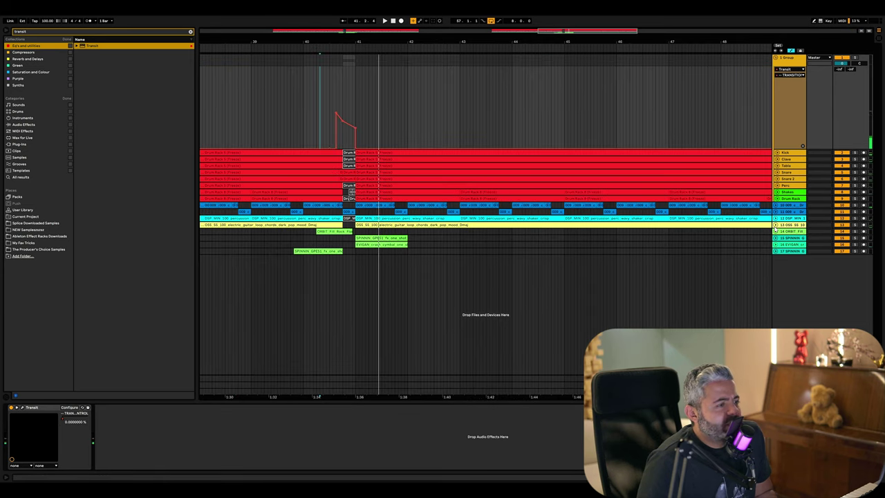
scroll(776, 230, up, 3)
click(321, 250)
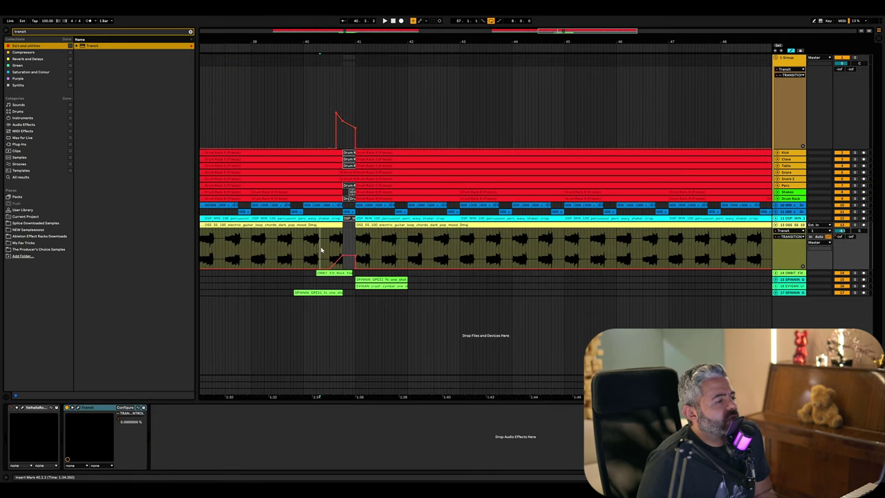
scroll(320, 250, up, 3)
key(a)
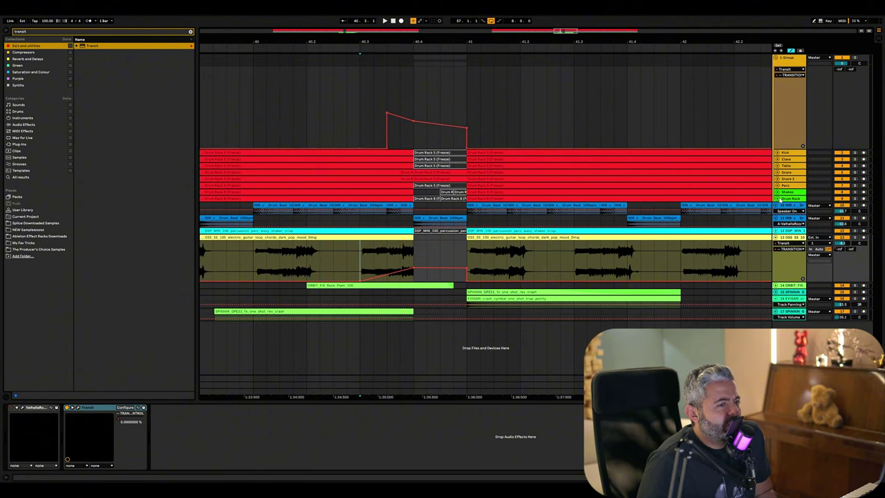
scroll(777, 199, up, 2)
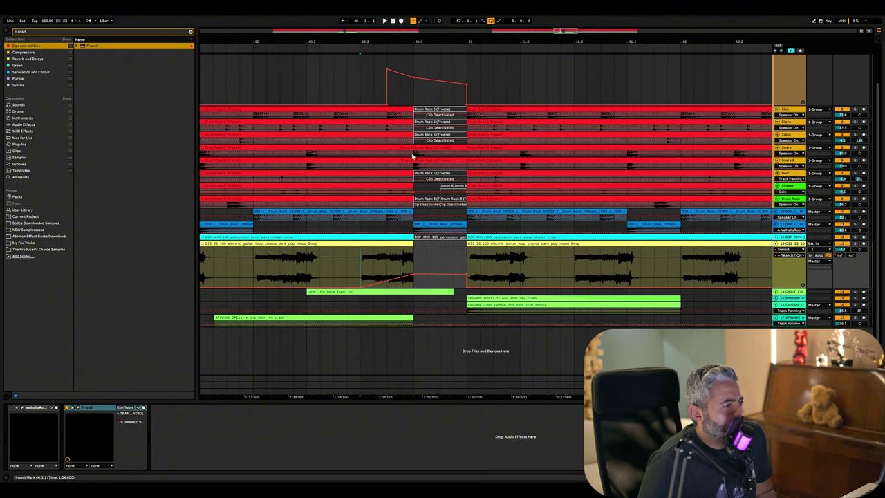
Step: Reactivate the kick clip at 40.4, shorten the drum group and guitar Transition Control automation to end at 40.4.3, and play it back
click(470, 287)
drag(442, 277, 456, 280)
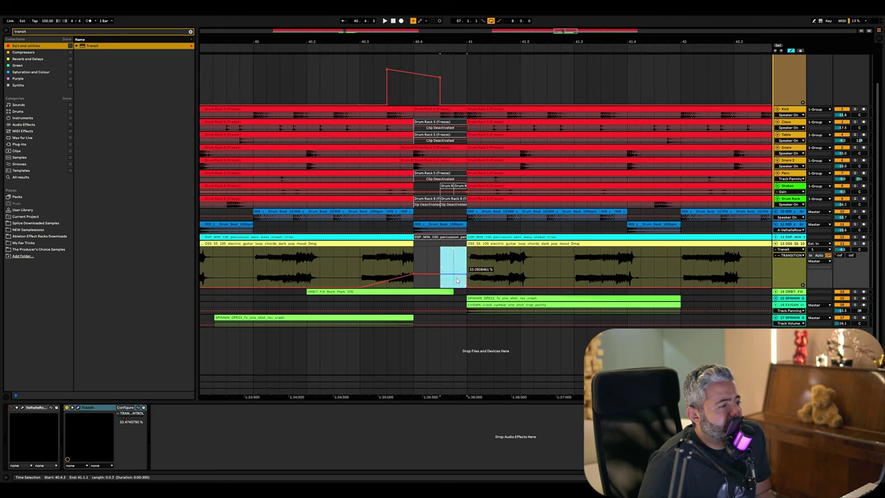
click(347, 257)
key(space)
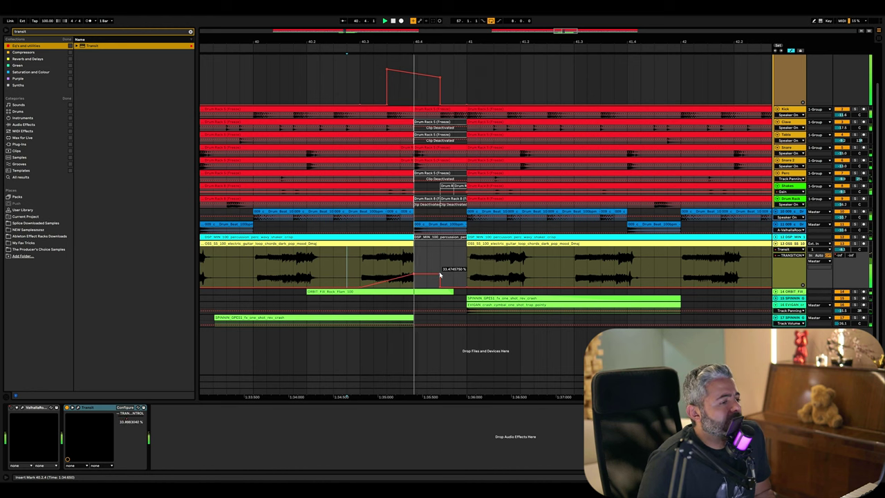
click(360, 260)
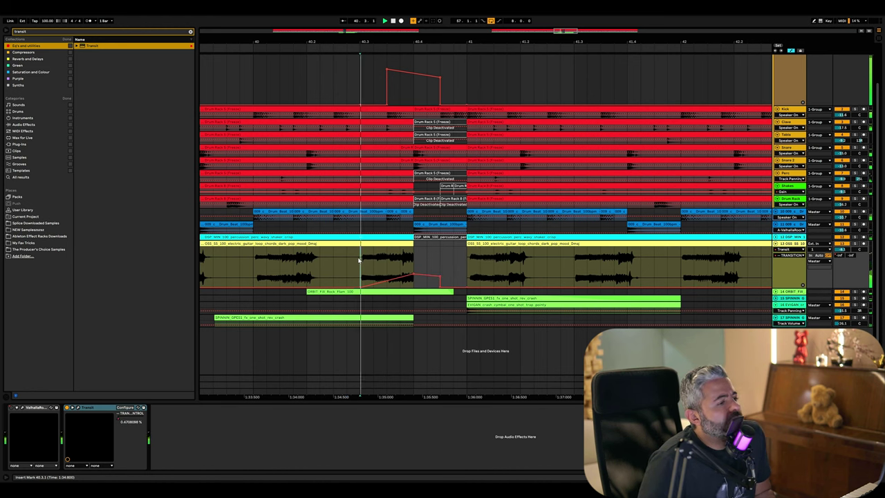
click(386, 261)
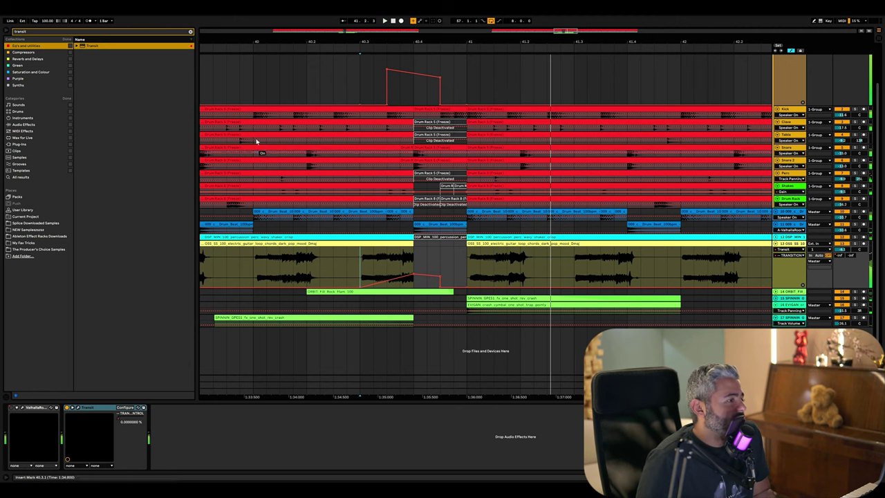
Step: Copy the drum beat clip on track 11 from 40.4 to 40.4.3 and play back the transition from 40.2.3
click(242, 85)
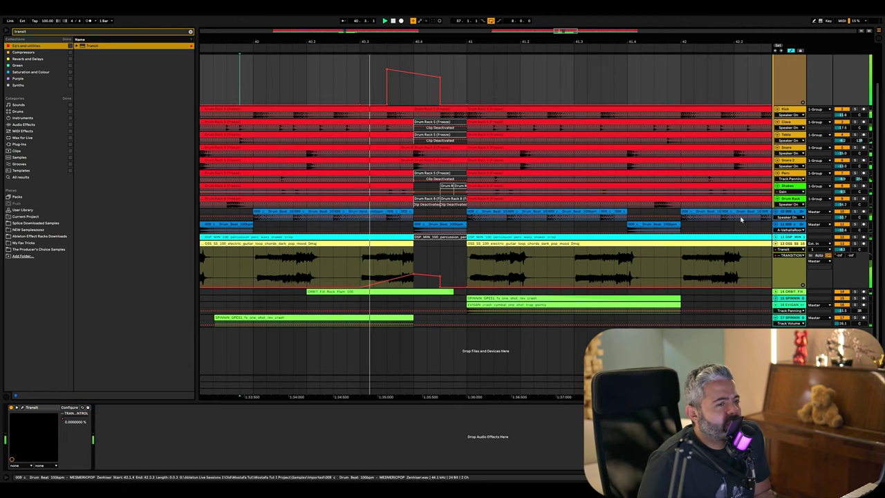
click(452, 225)
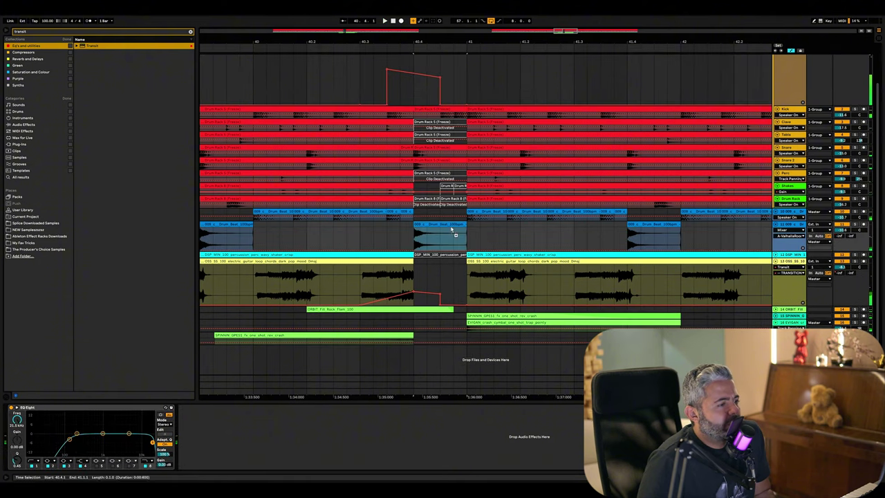
drag(467, 227, 493, 227)
click(333, 234)
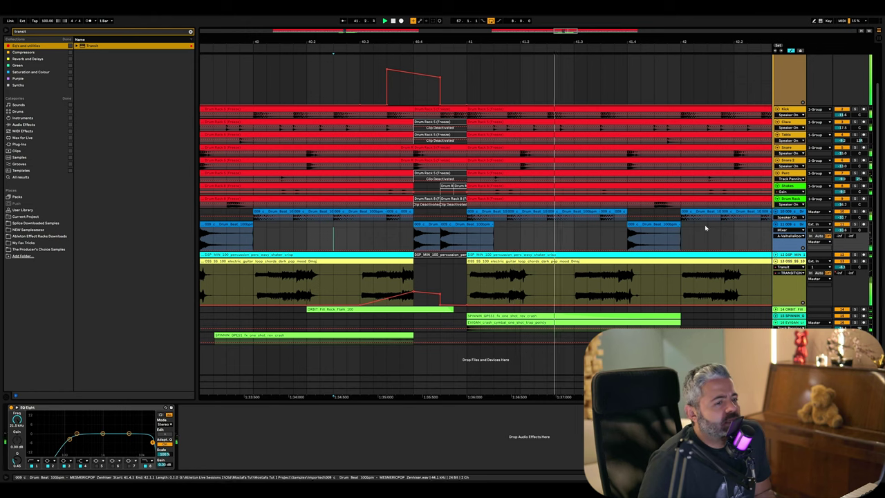
Step: Collapse the drum group and all other tracks, and hide the automation lanes in the arrangement
key(alt+u)
key(minus)
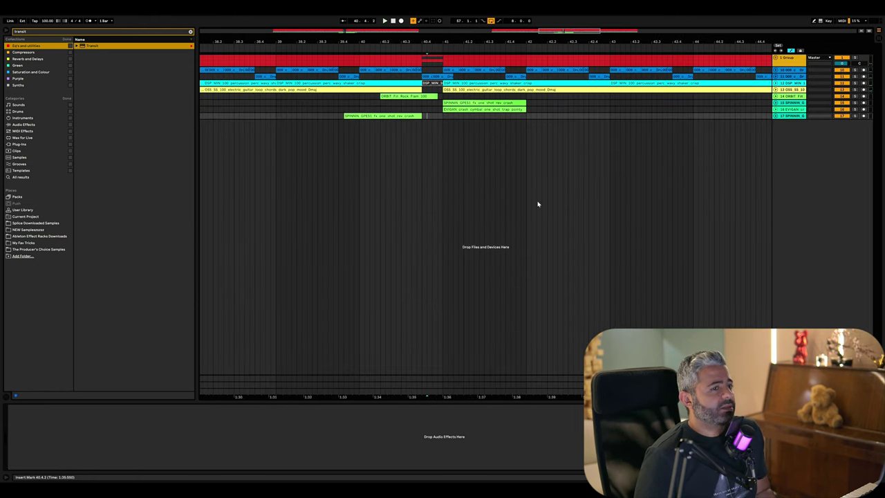
click(777, 60)
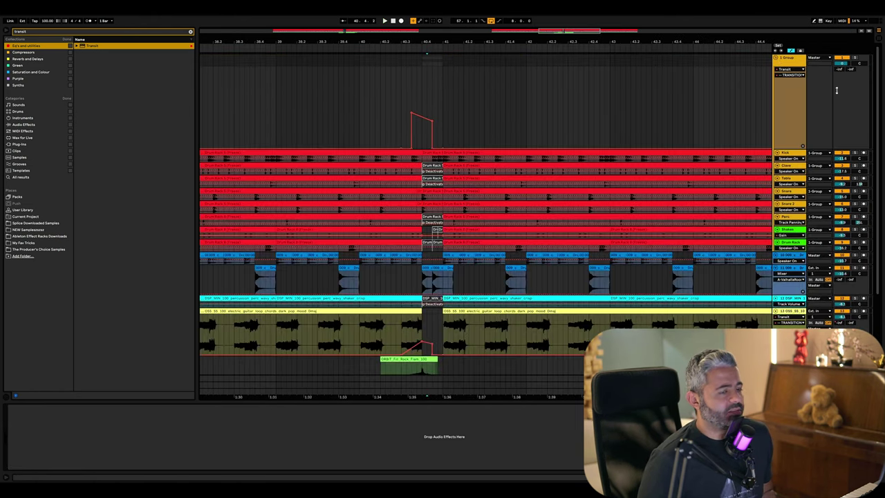
click(792, 51)
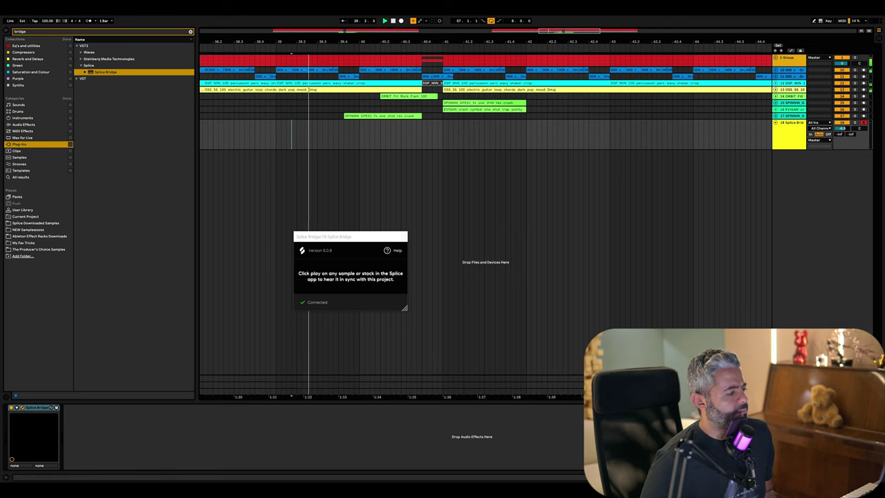
Step: Preview DS_VS_100_drum_fill_reduction.wav in Splice, set the arrangement grid to 1 Bar with playback from bar 39, and return to Splice
click(336, 189)
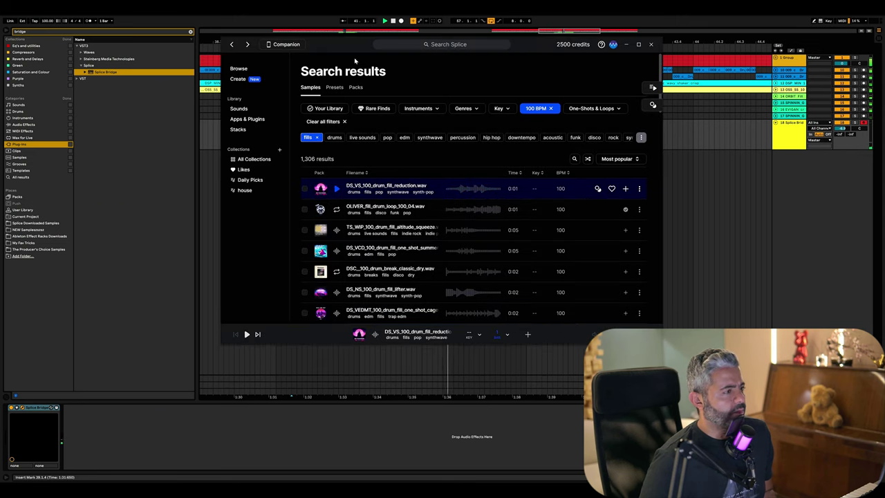
click(332, 133)
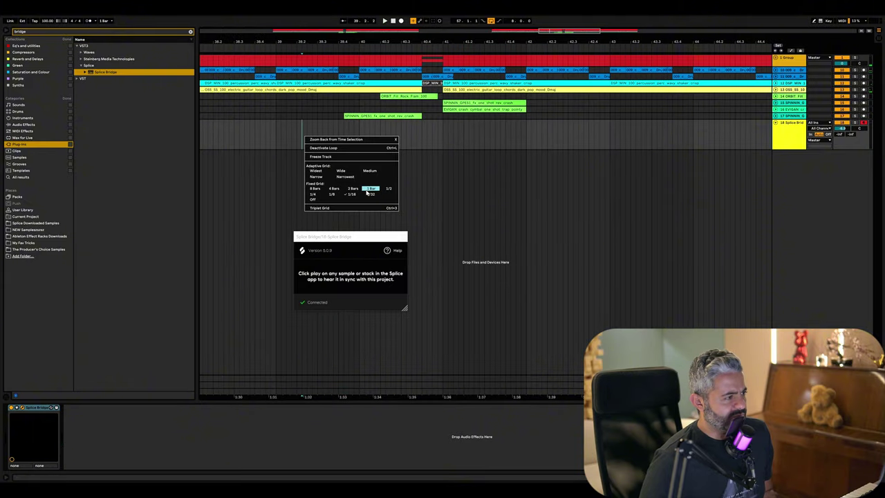
click(301, 135)
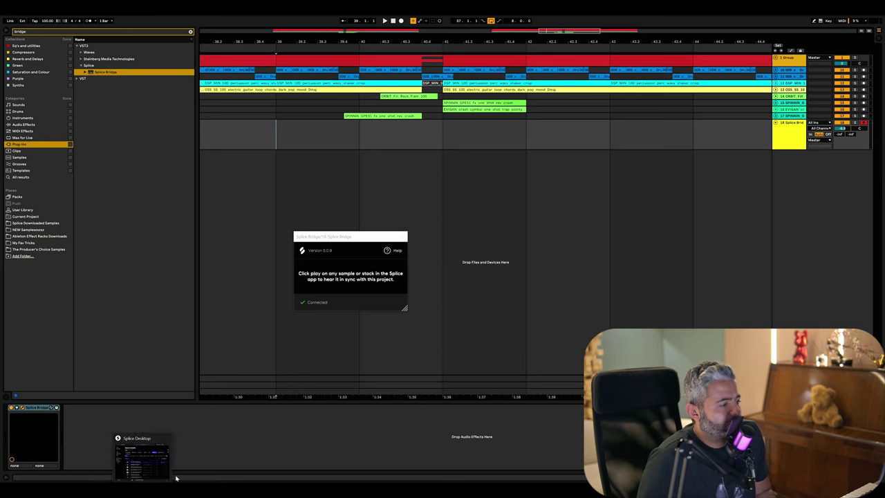
click(173, 473)
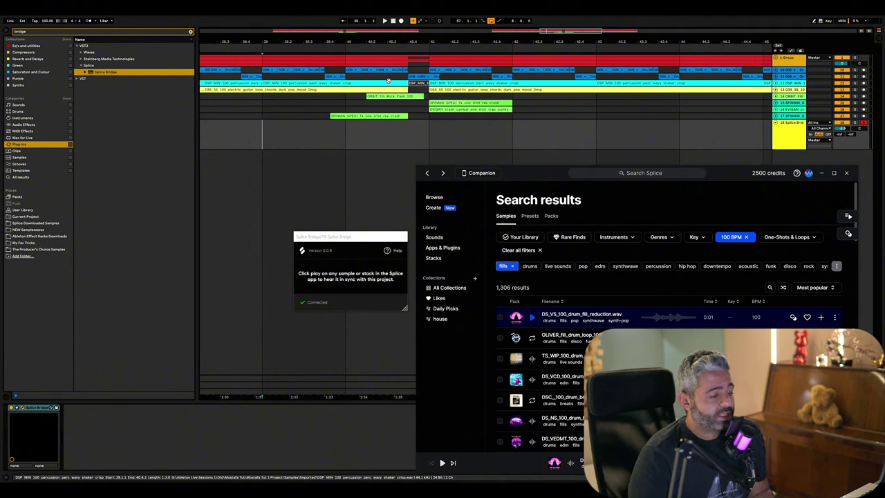
click(380, 212)
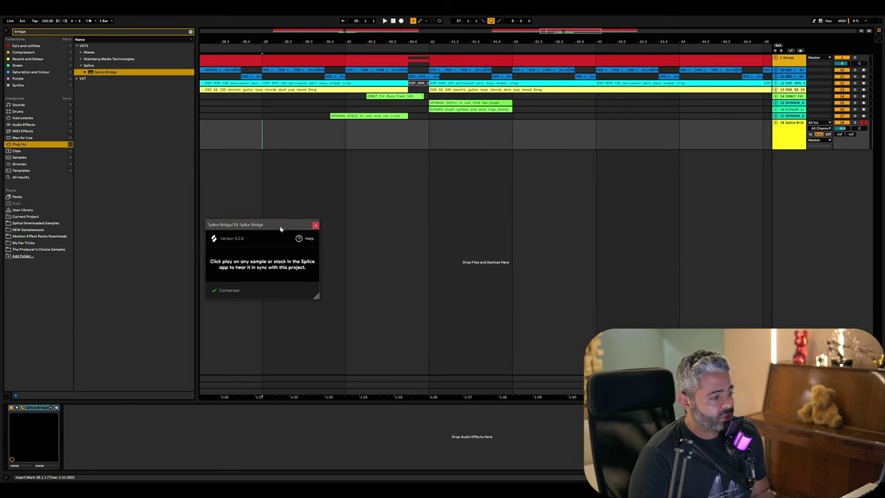
key(super+Tab)
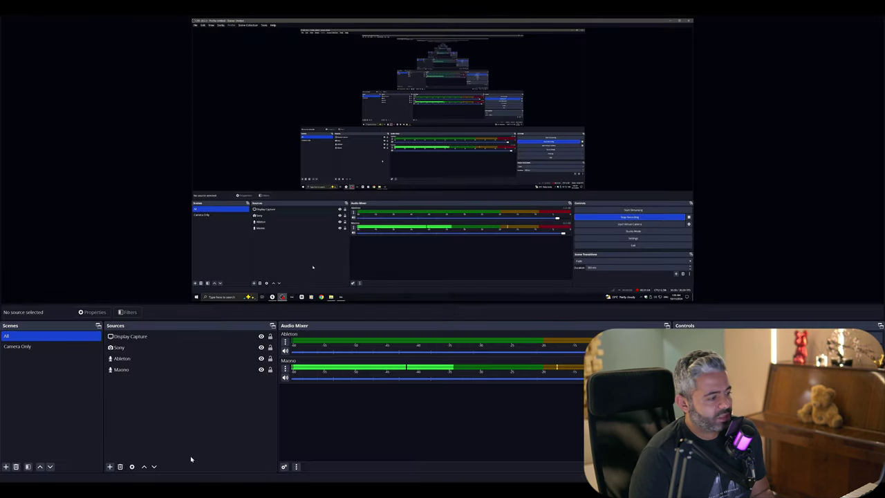
click(318, 390)
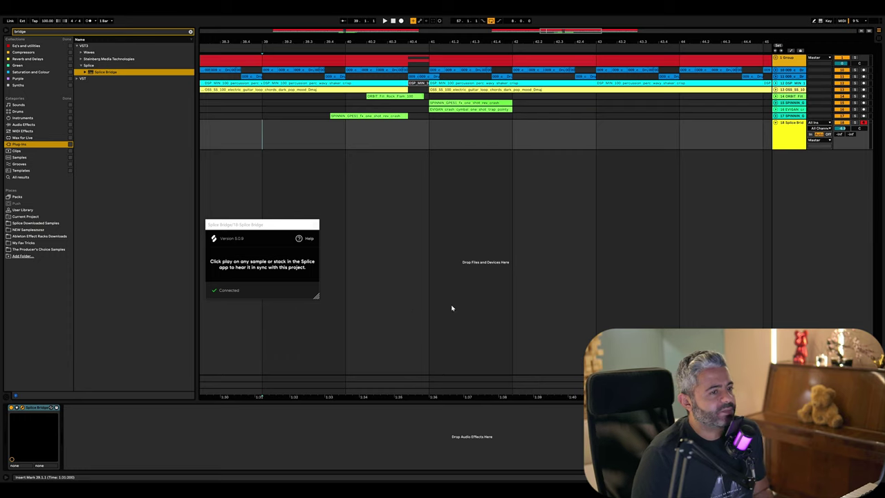
Step: Loop playback from bar 39 to bar 41 and audition the first three 100 BPM drum fills listed in Splice
scroll(322, 184, left, 3)
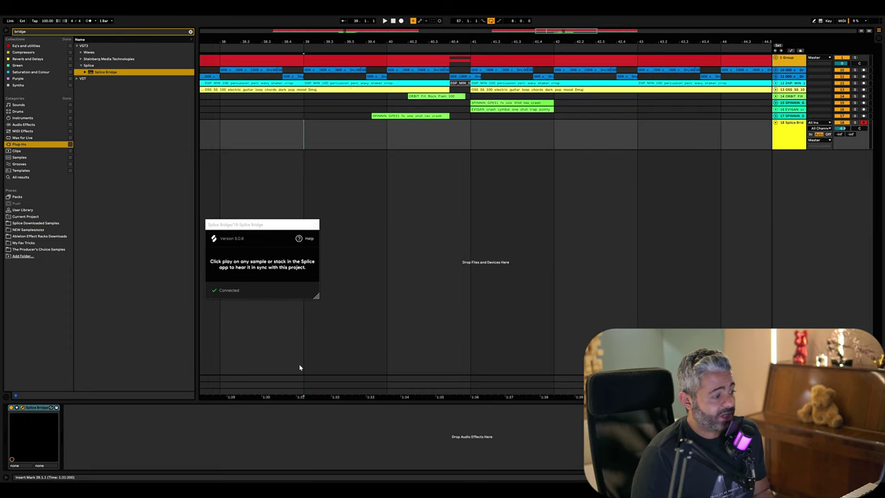
key(space)
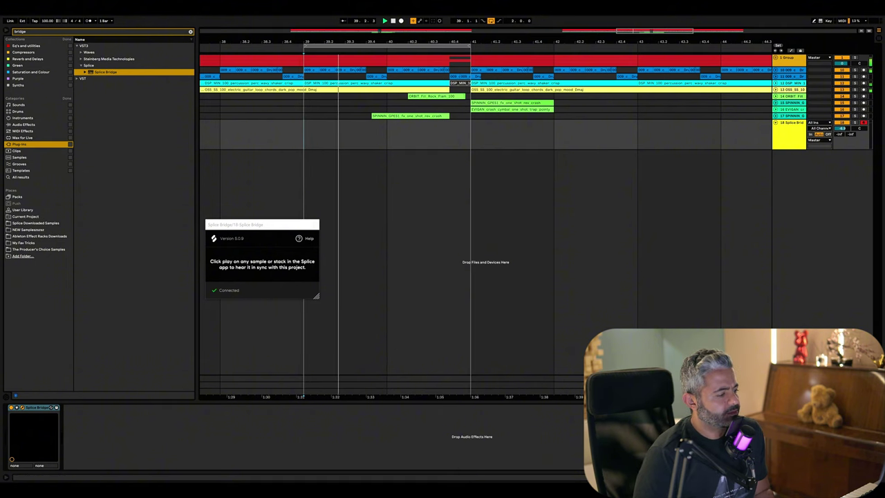
drag(545, 170, 544, 121)
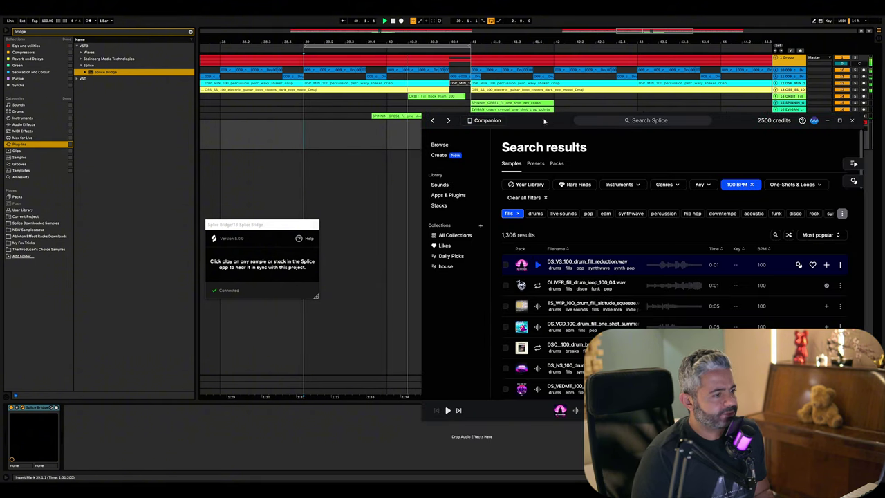
click(538, 264)
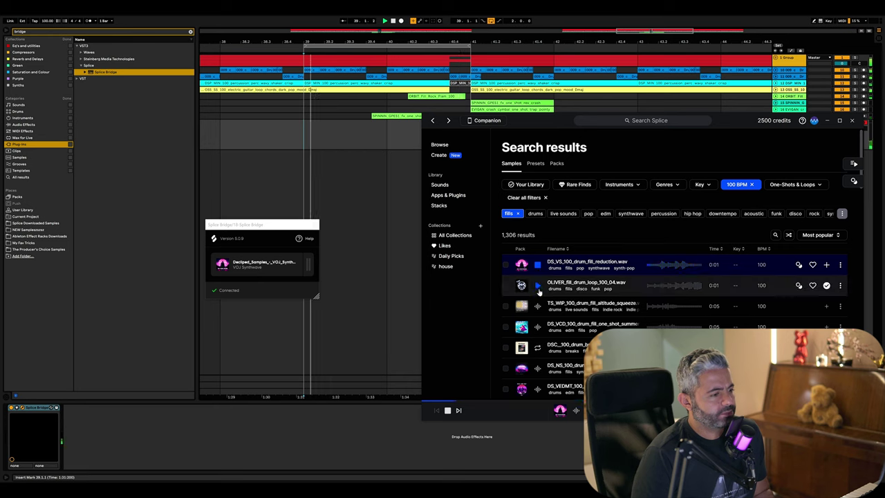
click(538, 286)
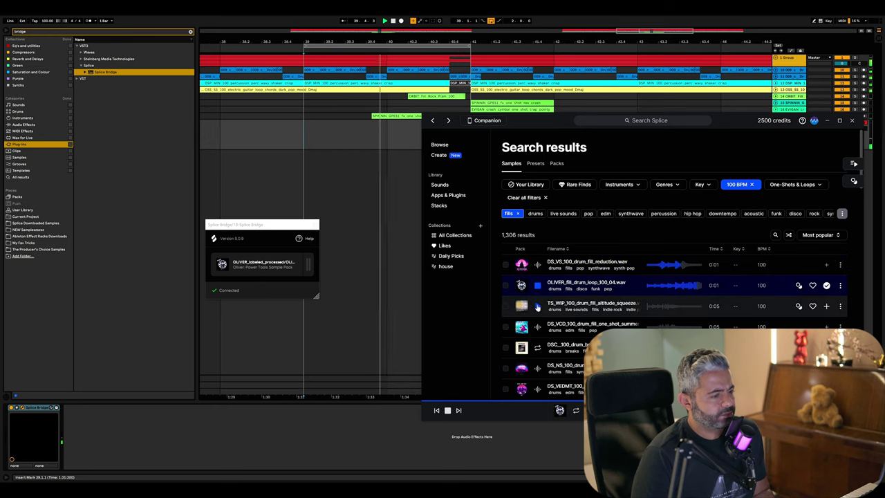
click(538, 307)
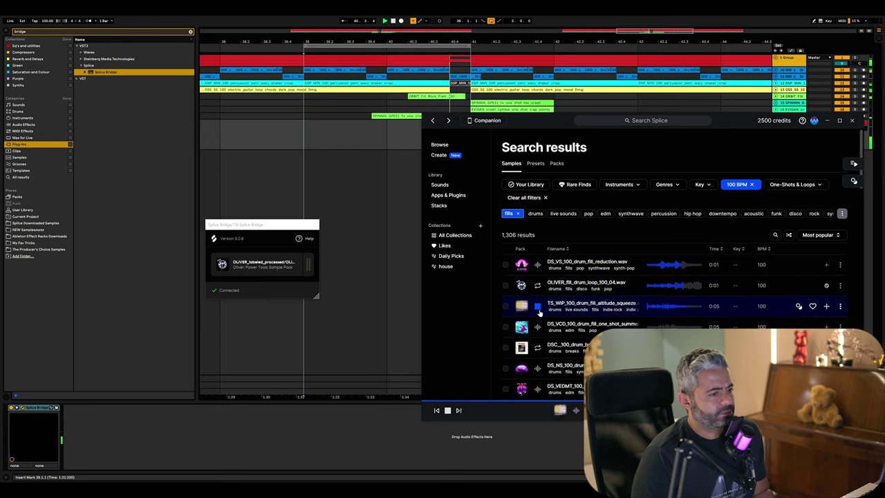
Step: Audition more drum fills further down the Splice results, up to CO_JK_100_drum_fill_big_taffy.wav
scroll(538, 345, down, 1)
click(538, 333)
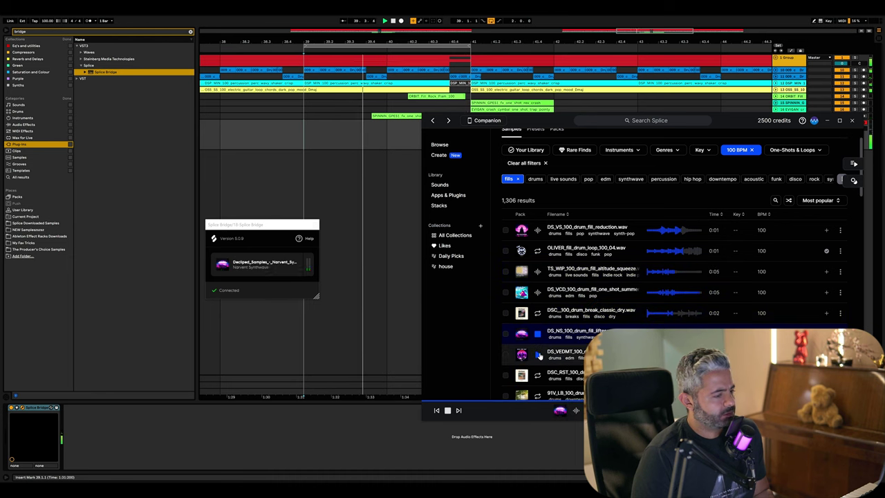
scroll(538, 346, down, 1)
click(538, 293)
scroll(538, 311, down, 1)
click(538, 283)
scroll(538, 305, down, 1)
click(538, 279)
scroll(538, 304, down, 1)
click(538, 285)
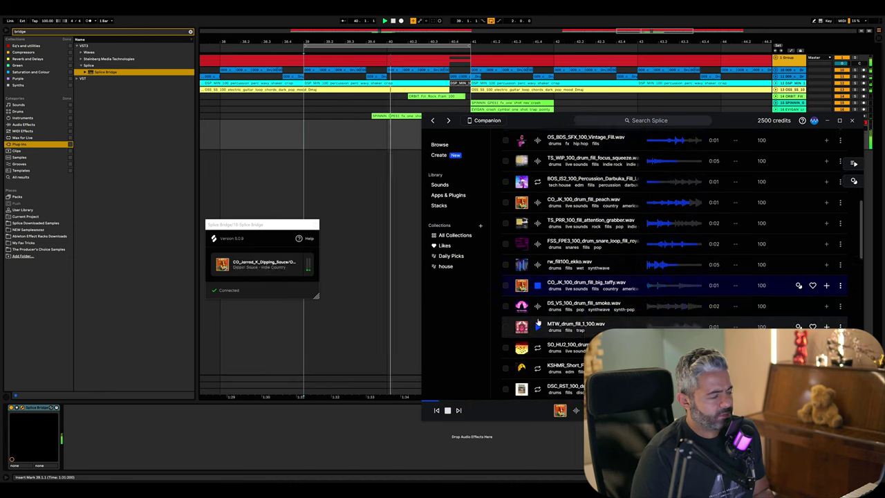
Step: Continue auditioning fills down to PHT_loop_orchestral_fill_02_100.wav and add that sample to the Splice library
scroll(538, 324, down, 2)
click(538, 283)
scroll(538, 304, down, 1)
click(537, 311)
scroll(538, 304, down, 1)
click(538, 305)
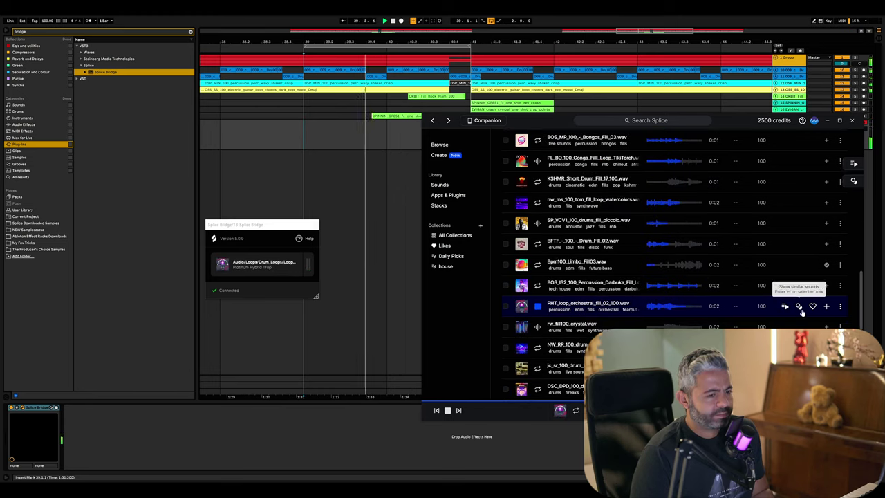
click(827, 306)
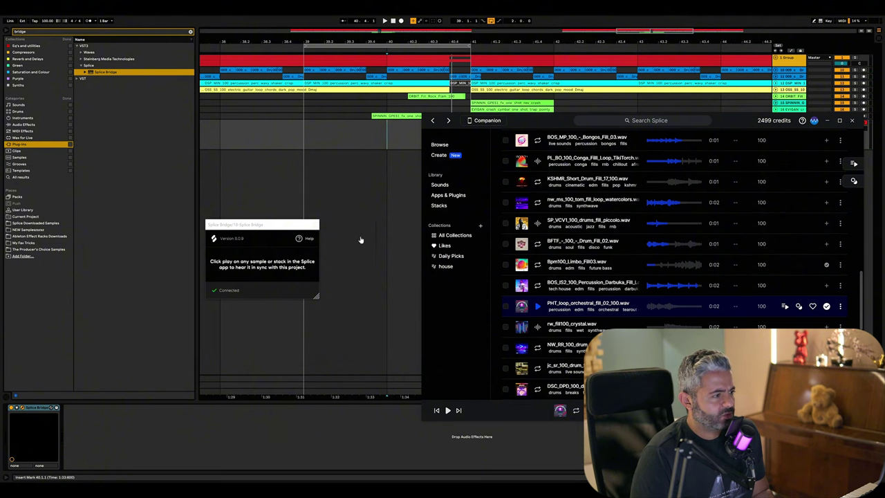
Step: Place the PHT orchestral fill sample on a new audio track at bar 39 and colour the track brown like its clip
drag(360, 240, 314, 172)
click(370, 247)
click(793, 164)
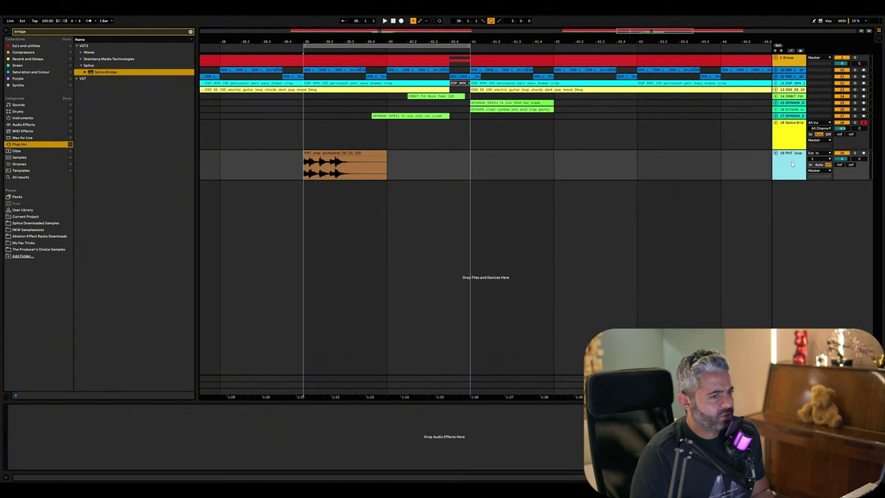
right_click(312, 178)
click(325, 154)
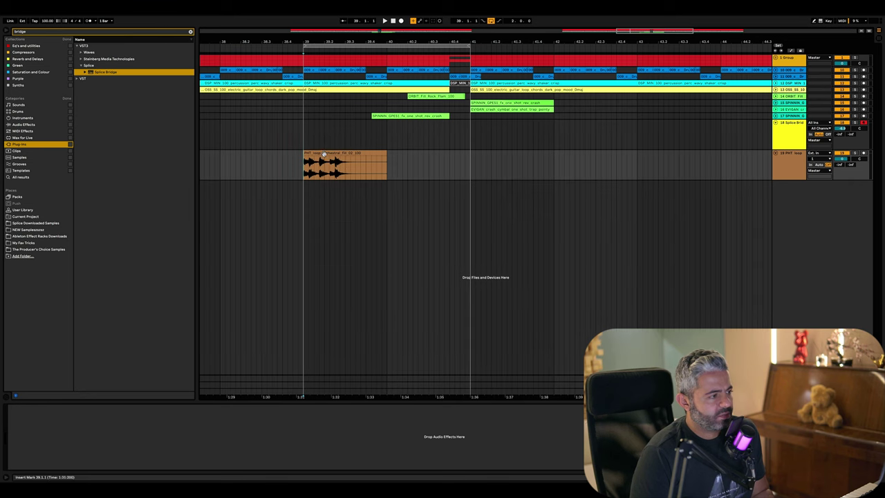
Step: Move the orchestral fill clip to start at bar 40 and hide the clip detail view
click(324, 154)
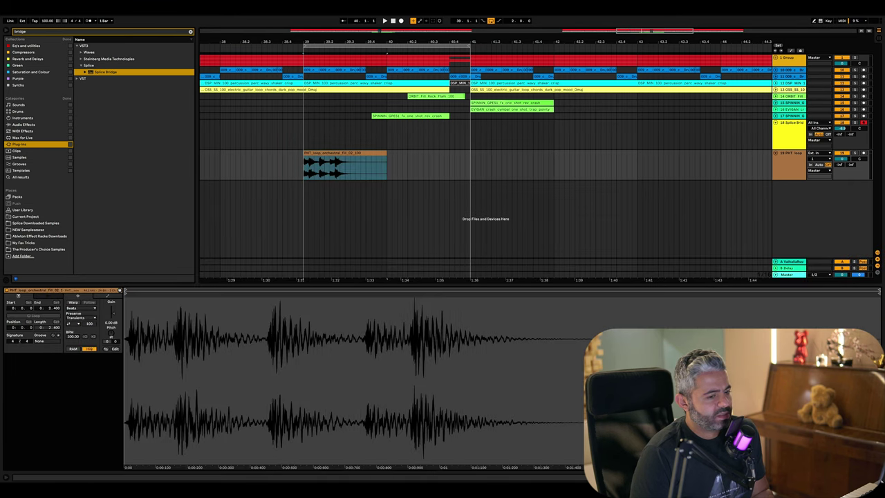
key(ctrl+alt+l)
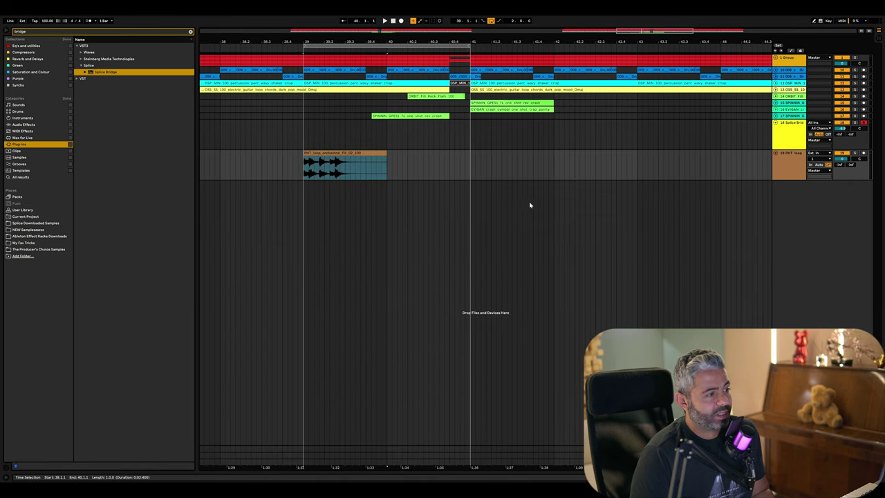
key(ctrl+d)
key(ctrl+z)
click(364, 145)
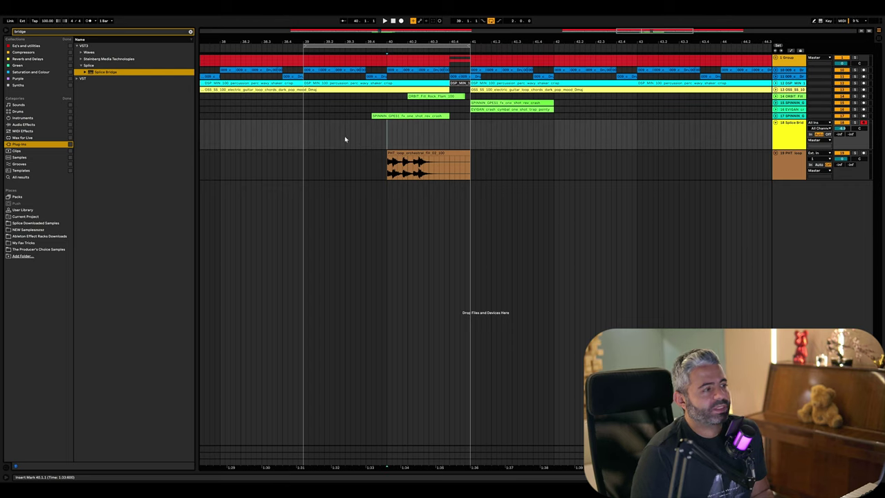
click(345, 139)
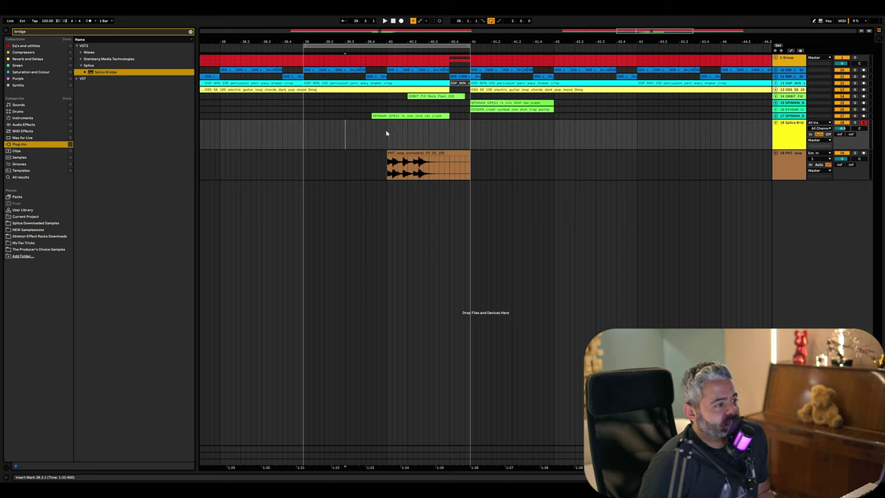
click(387, 133)
drag(387, 134, 368, 135)
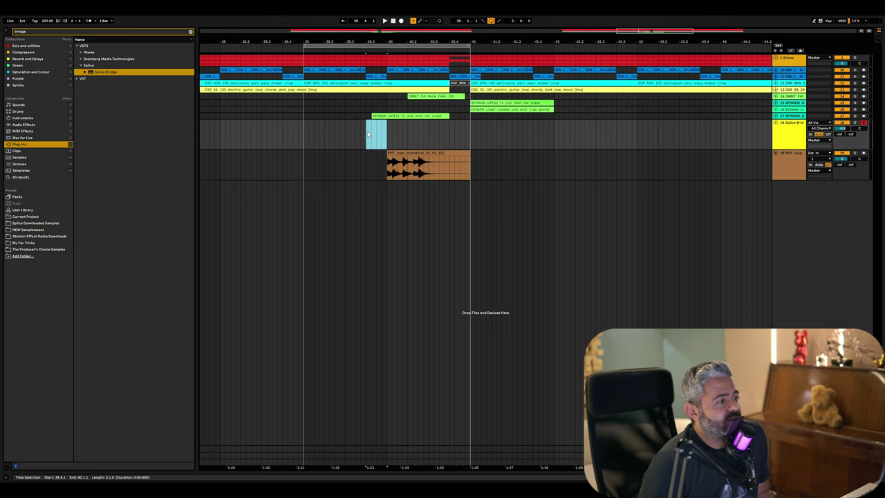
click(368, 134)
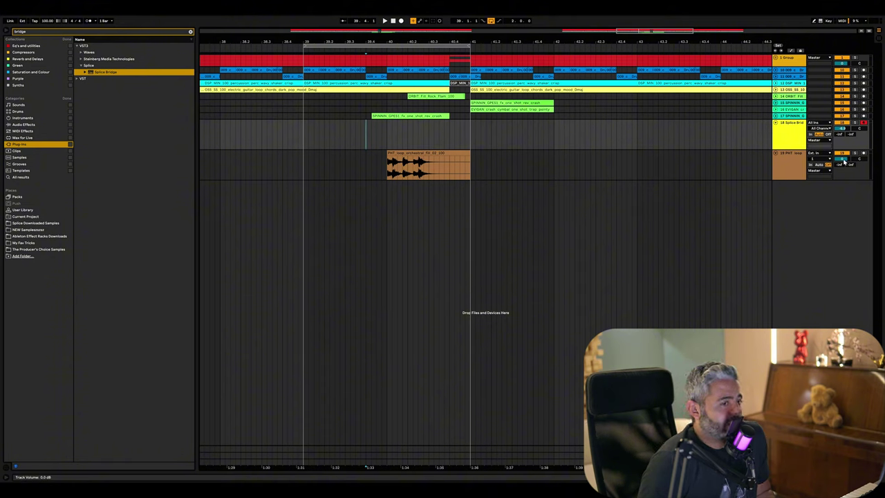
Step: Set the orchestral fill track's volume to -3.0 dB and play back the transition from 39.3
drag(843, 158, 842, 162)
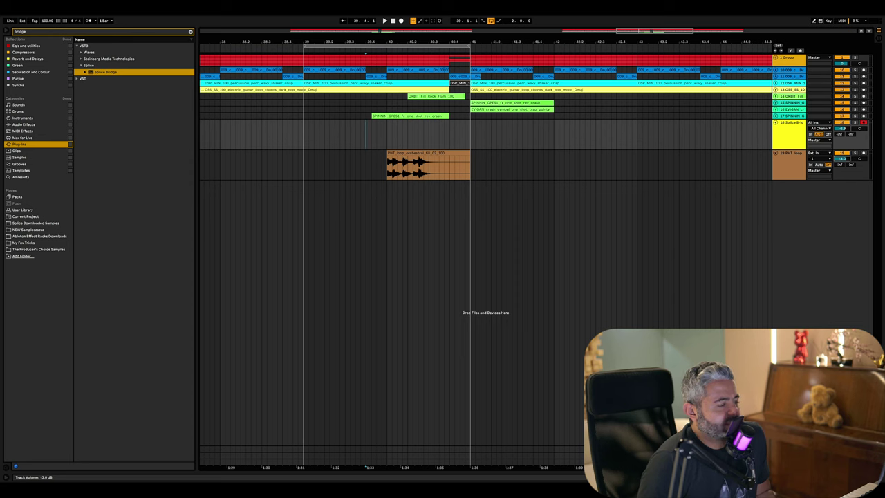
click(345, 136)
scroll(345, 138, up, 2)
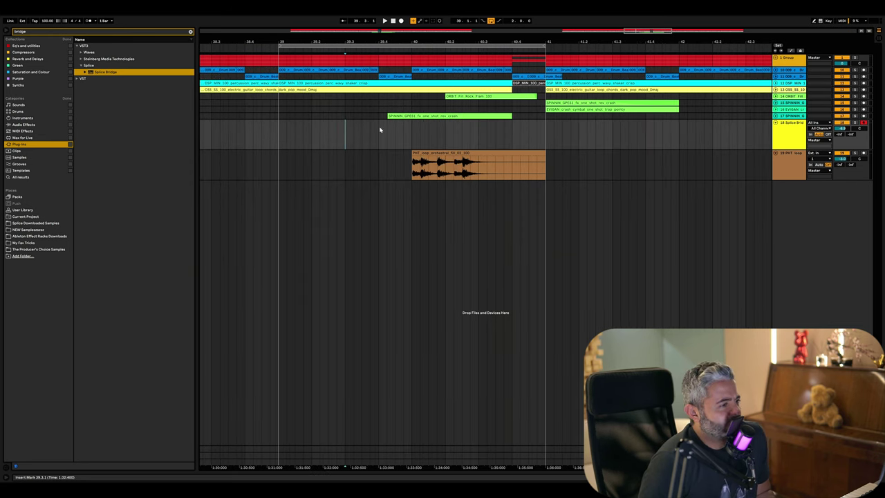
key(space)
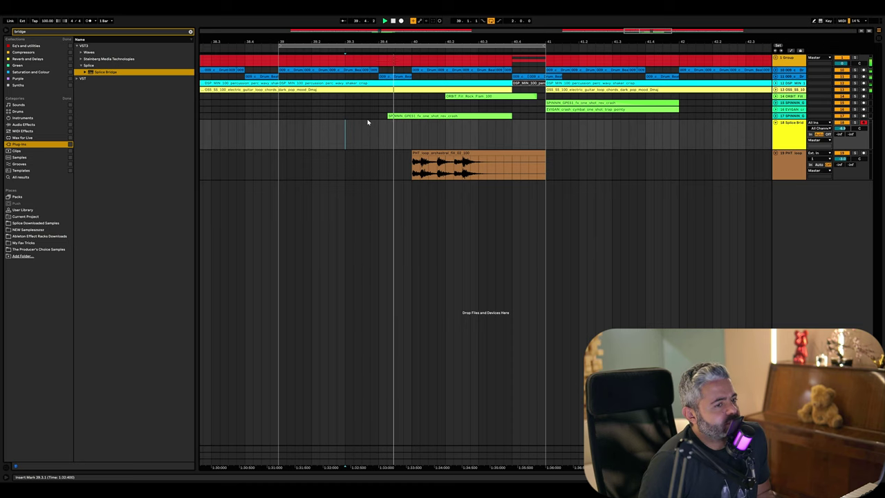
Step: Move the orchestral fill clip to start at 40.3.4 and listen to it against the transition
drag(429, 155, 463, 155)
key(Right)
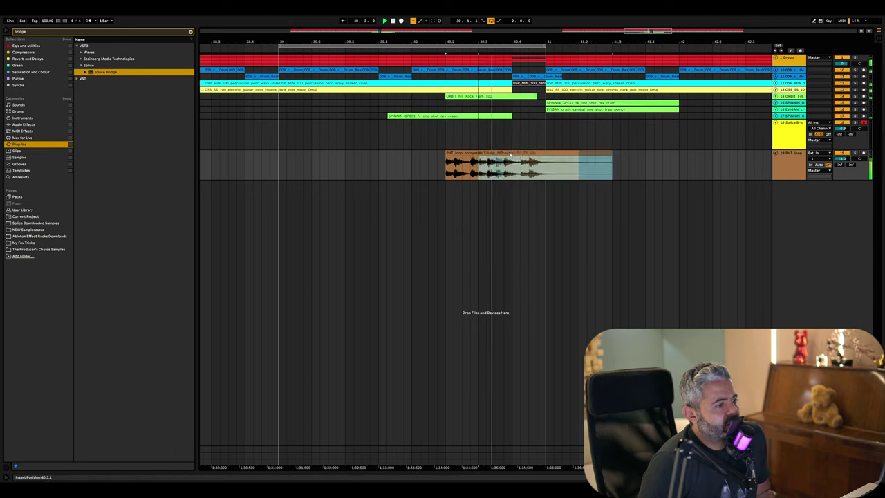
click(464, 158)
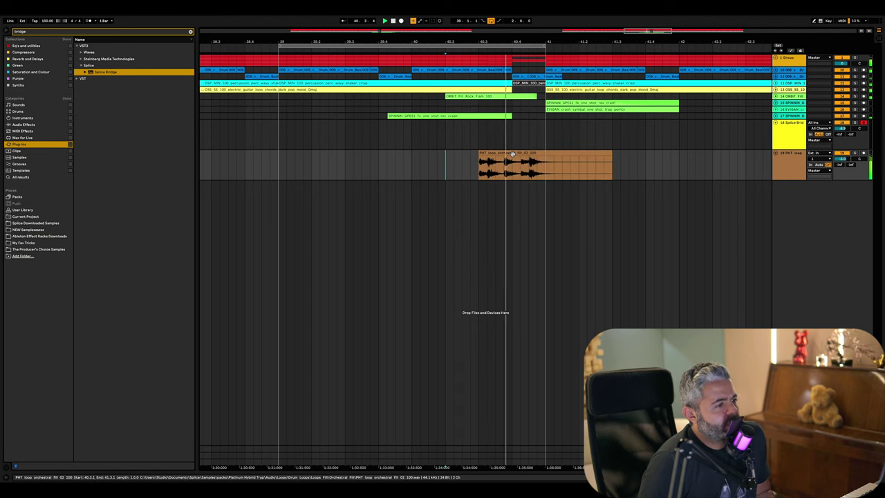
drag(488, 159, 513, 159)
click(437, 159)
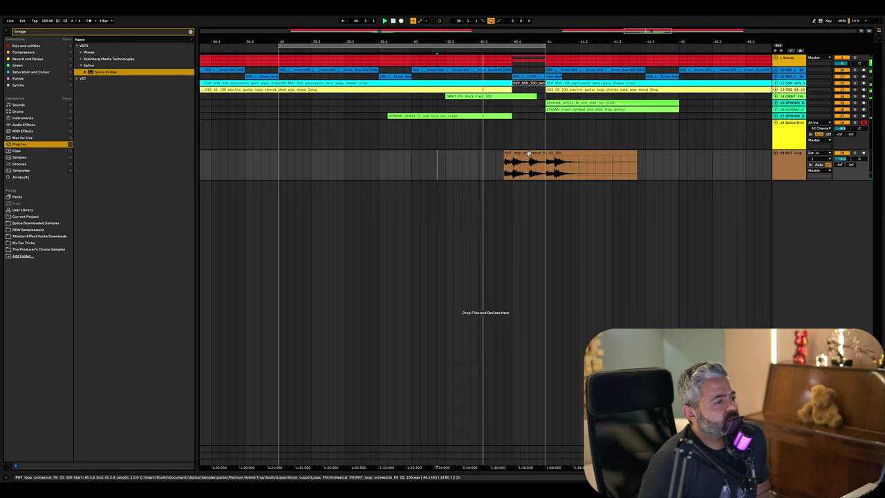
click(478, 160)
scroll(479, 160, right, 2)
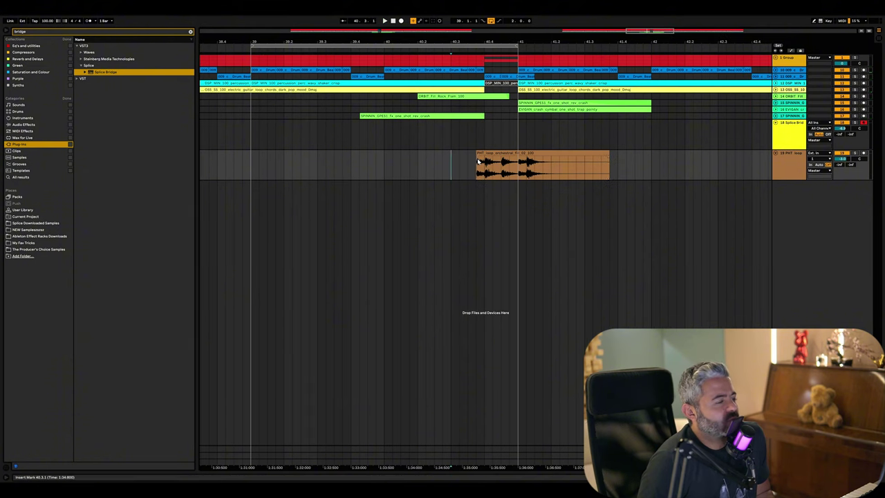
Step: Play the transition from 40.1.2 and deactivate the orchestral fill from 40.4.3 to the end of its clip
key(plus)
scroll(441, 154, right, 1)
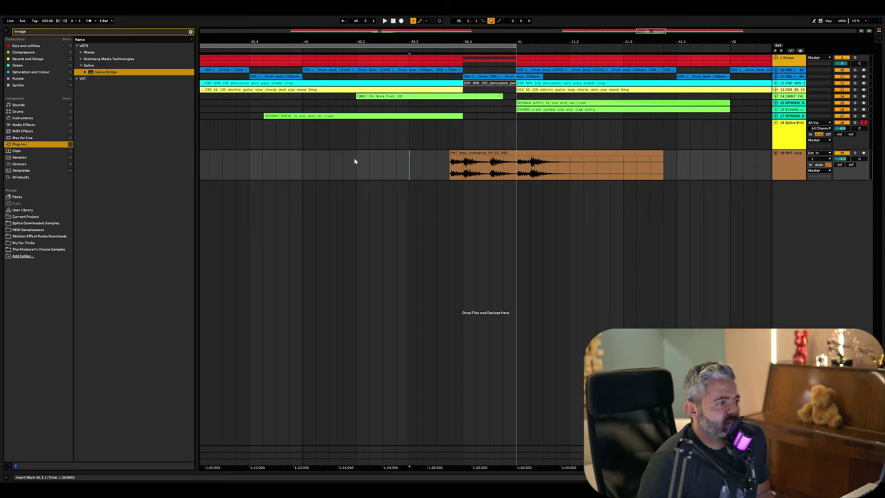
click(317, 154)
key(space)
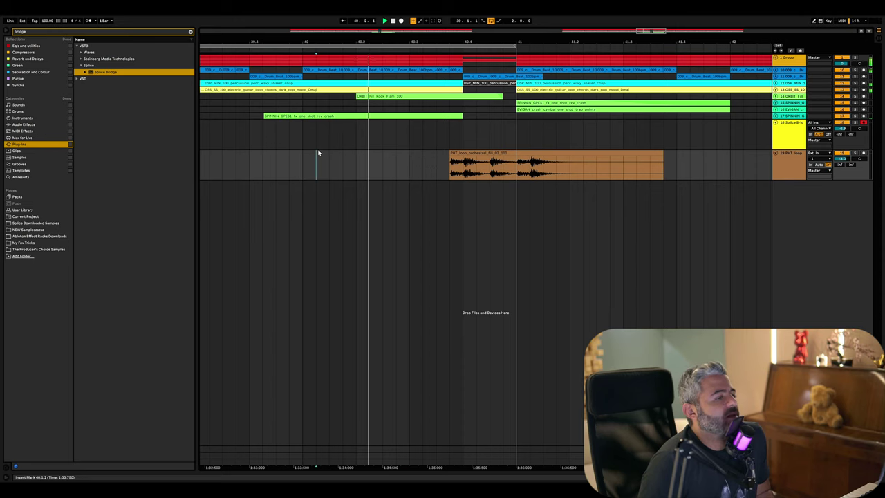
drag(489, 164, 665, 166)
key(0)
click(398, 165)
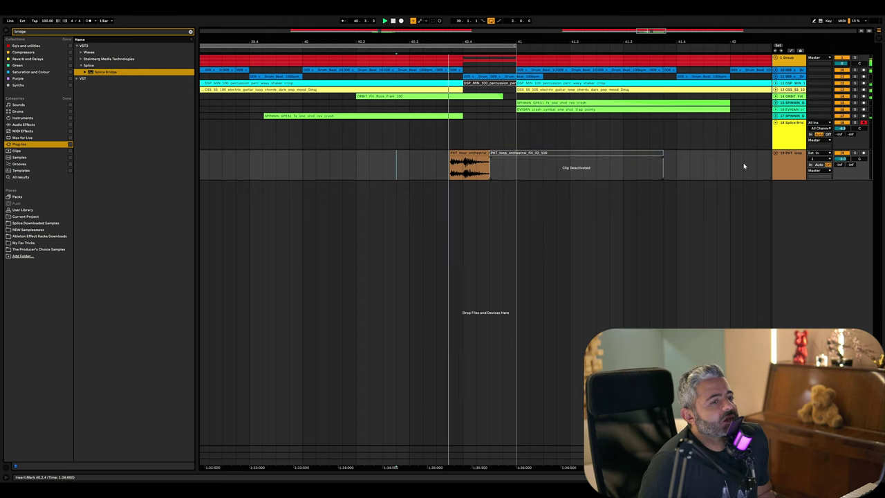
key(space)
Step: Automate the orchestral fill track's A-Valhalla send up to about -15 dB from just after 40.4 until shortly past bar 41, and play it back
right_click(476, 163)
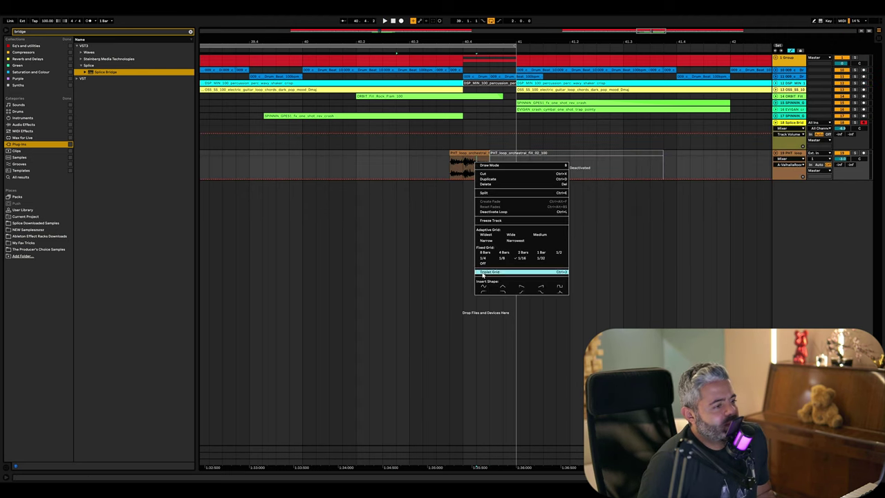
click(488, 237)
click(445, 170)
key(space)
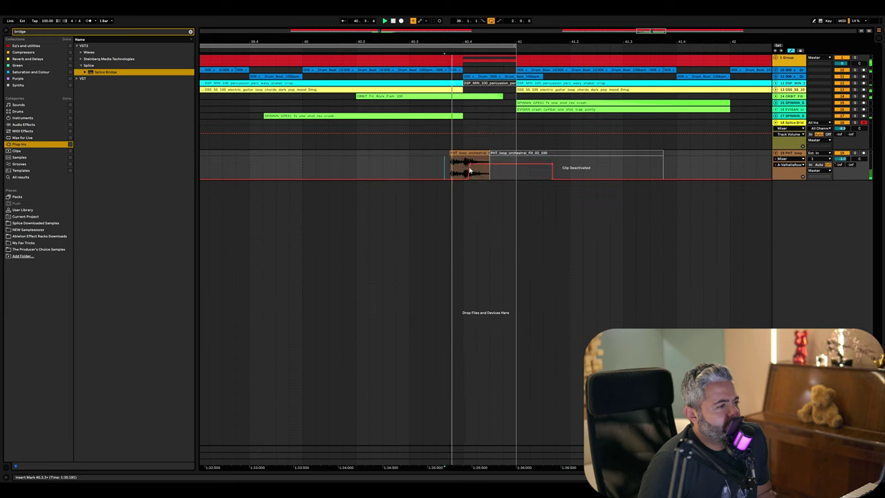
drag(470, 174, 468, 166)
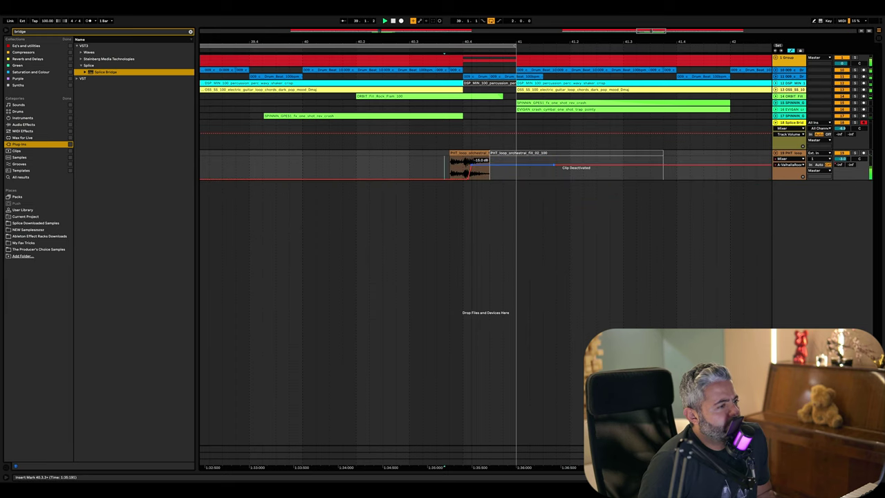
click(406, 166)
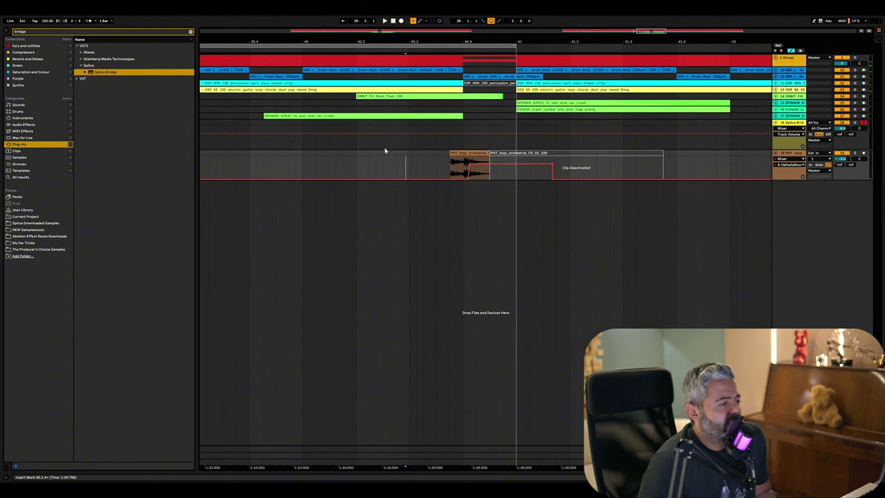
Step: Play the transition, expand the drum group, and deactivate the lower Drum Beat clip from 40.4.3 to 41.1.3
click(410, 161)
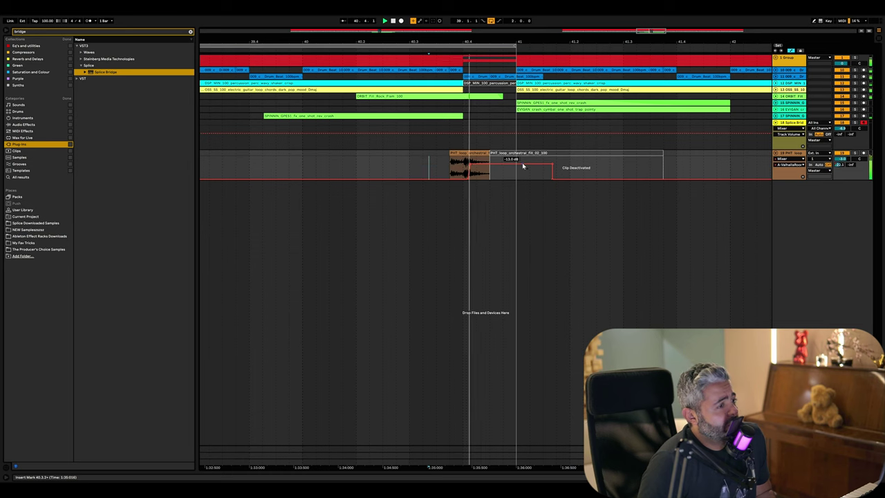
click(776, 61)
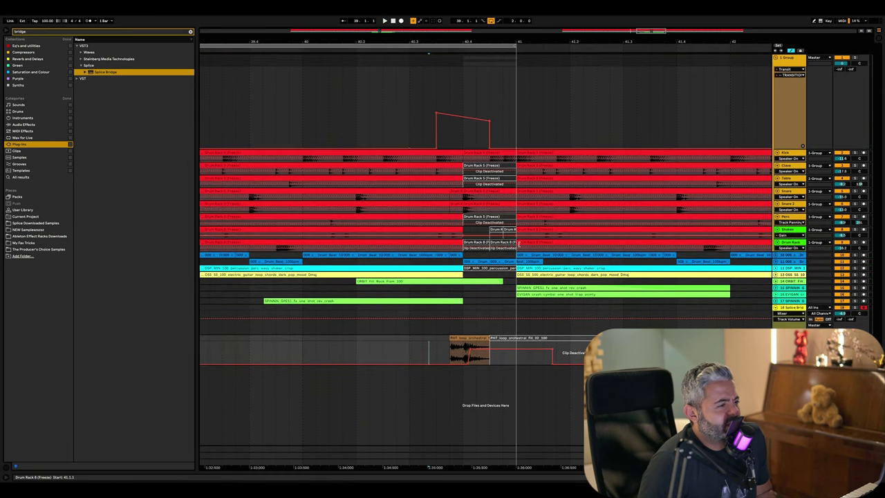
drag(491, 261, 544, 261)
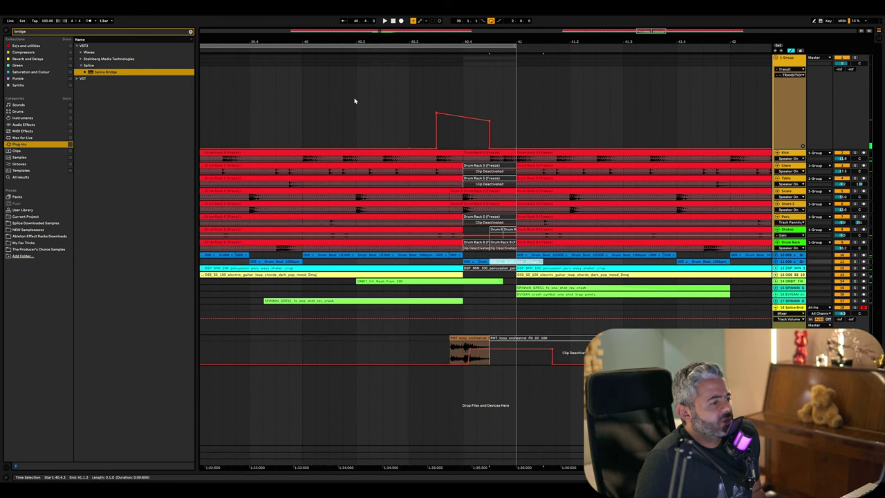
click(354, 101)
key(space)
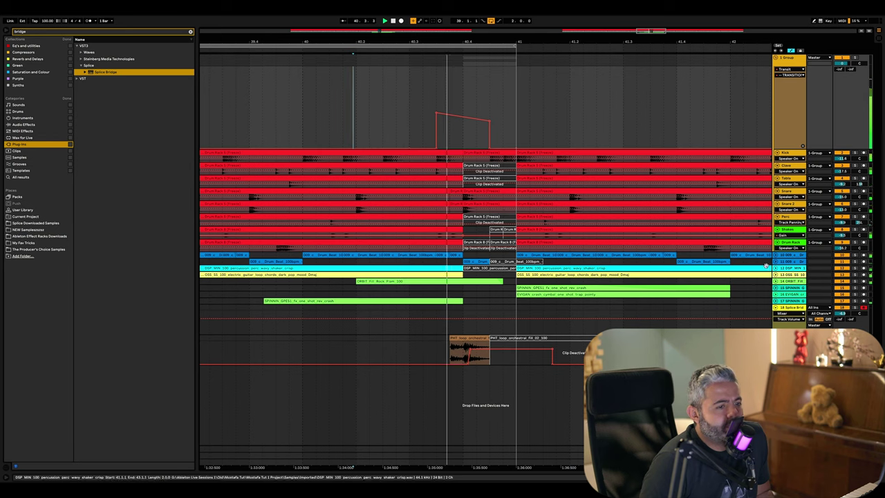
Step: Set the fixed grid to 1 Bar, reactivate the Drum Beat clip up to 41.1.1 with only its tail deactivated, and play it
drag(491, 258, 519, 264)
right_click(435, 273)
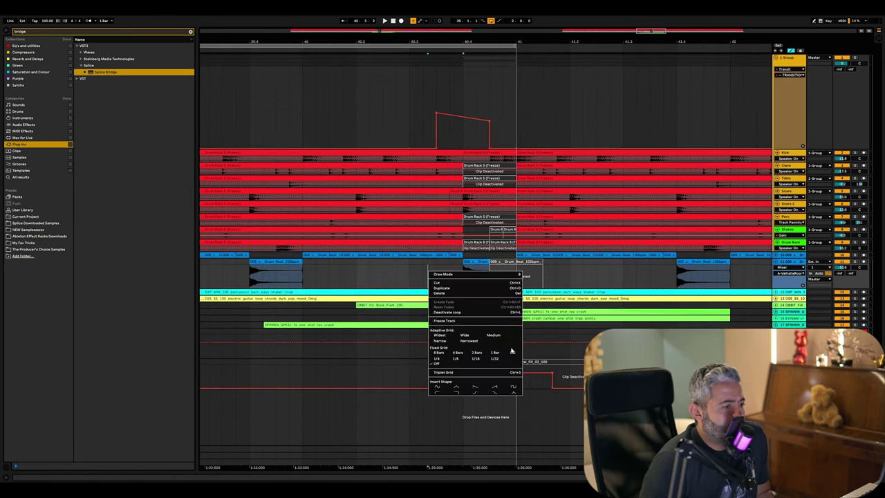
click(494, 353)
key(super+shift+z)
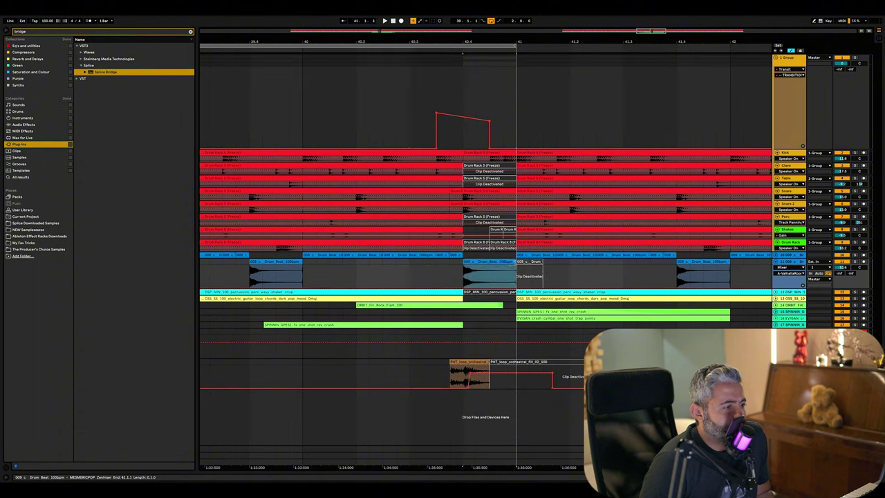
key(space)
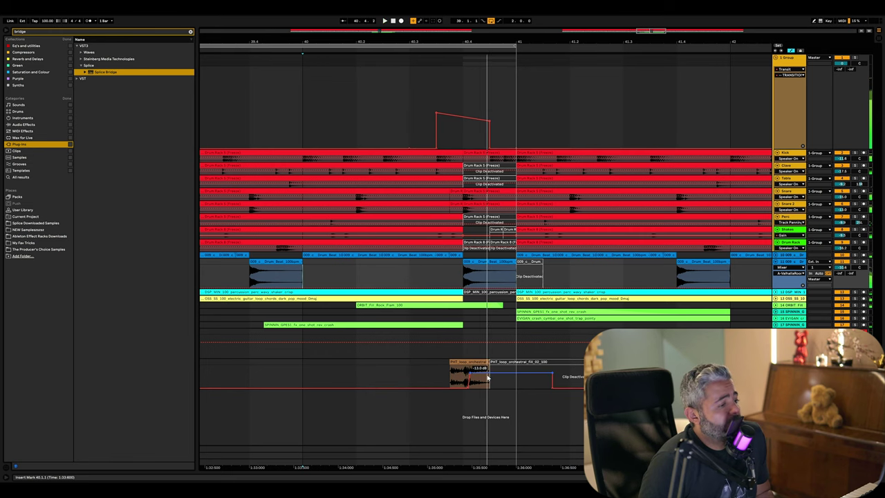
Step: Raise the orchestral fill's A-Valhalla send automation to -10.0 dB at the end of its active clip and play it back
drag(489, 375, 488, 372)
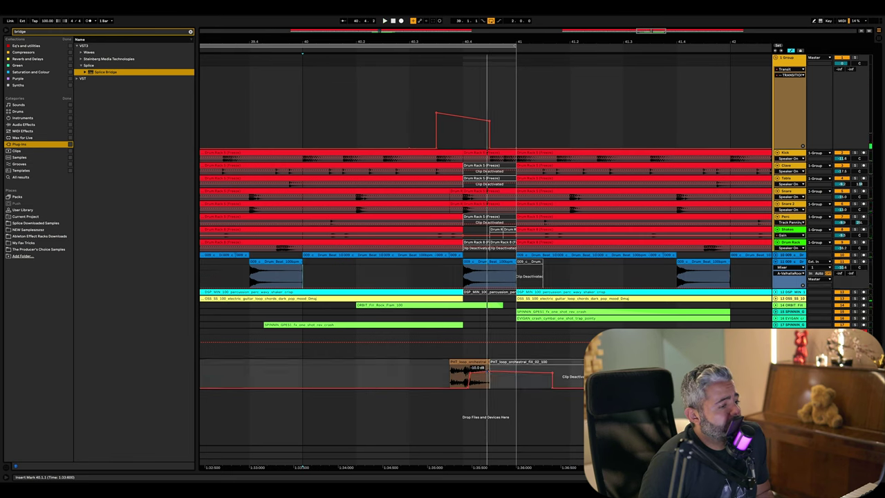
click(427, 346)
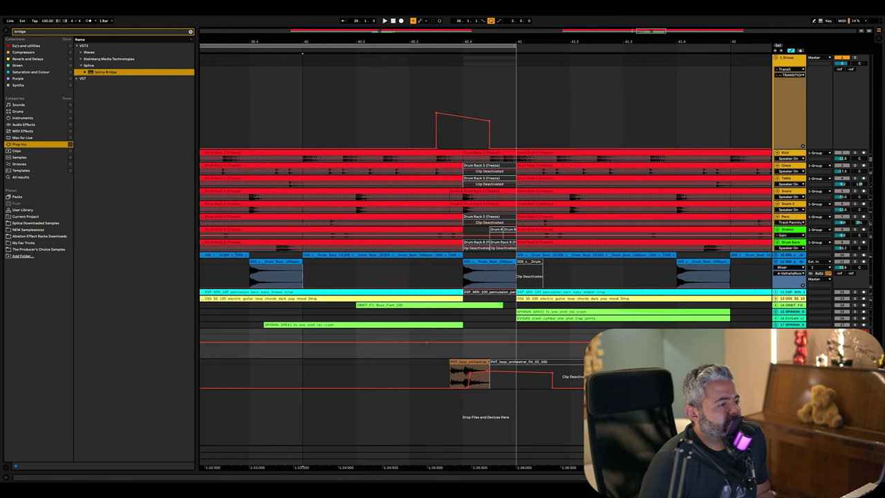
key(space)
Step: Extend the drum group's Transit automation to bar 41 at about 28%, using a finer fixed grid
key(shift+Tab)
click(497, 87)
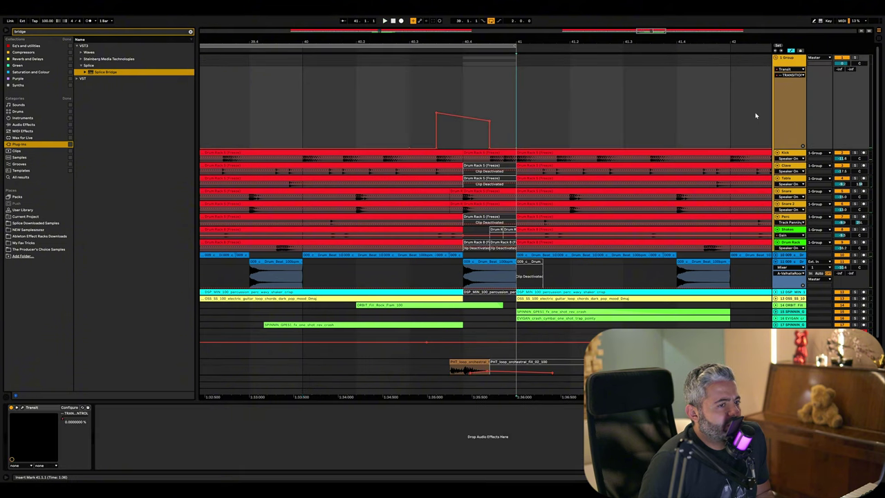
key(space)
right_click(421, 113)
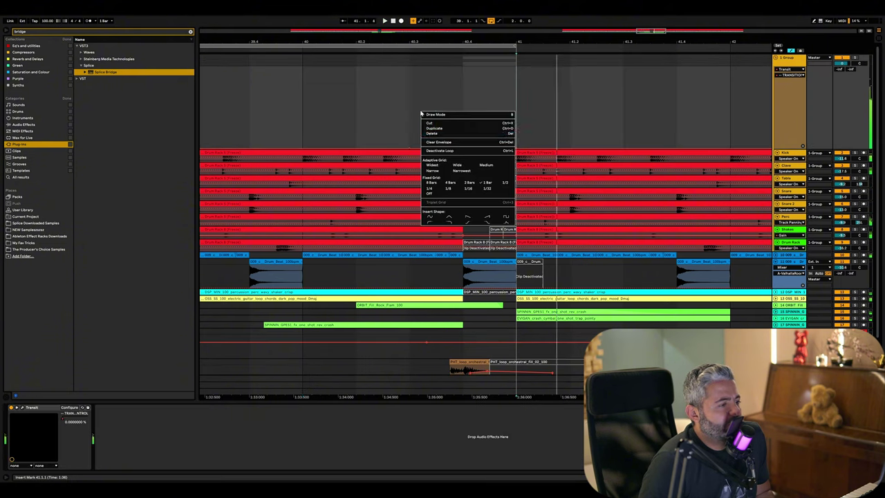
click(453, 187)
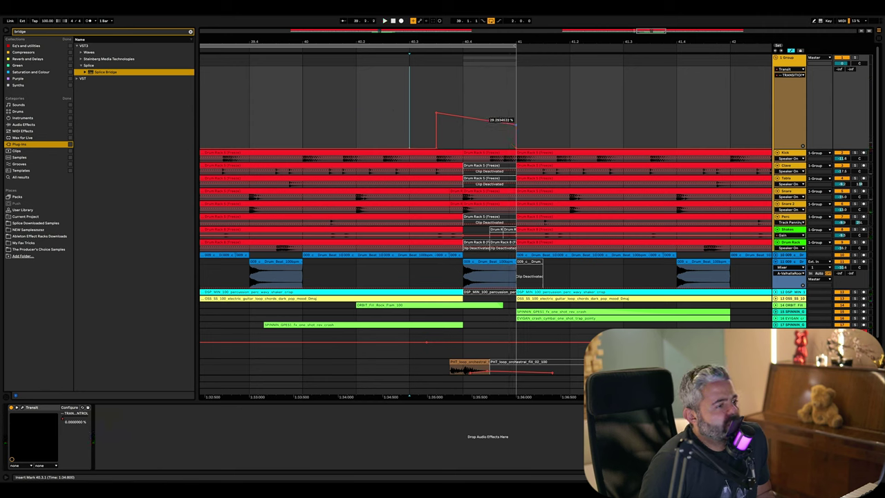
Step: Deactivate the Kick clip from 40.4.1 to 41.1.1 and play the transition
click(498, 154)
key(0)
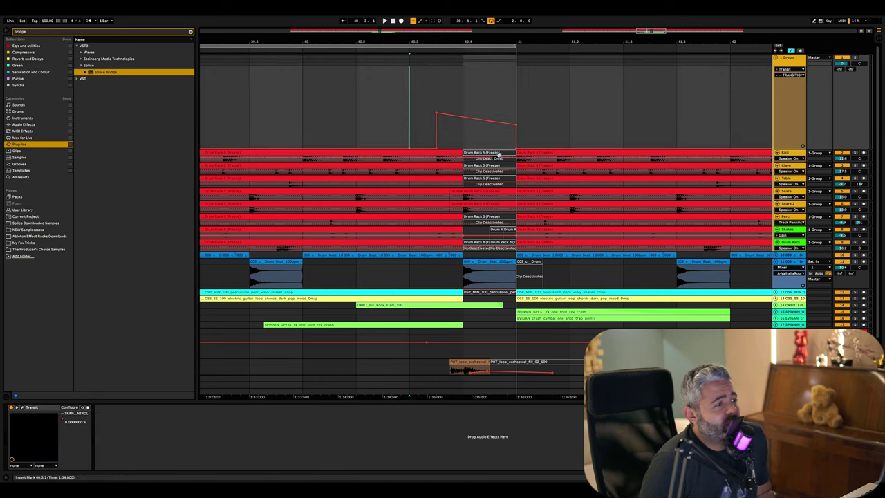
click(497, 152)
click(399, 126)
key(space)
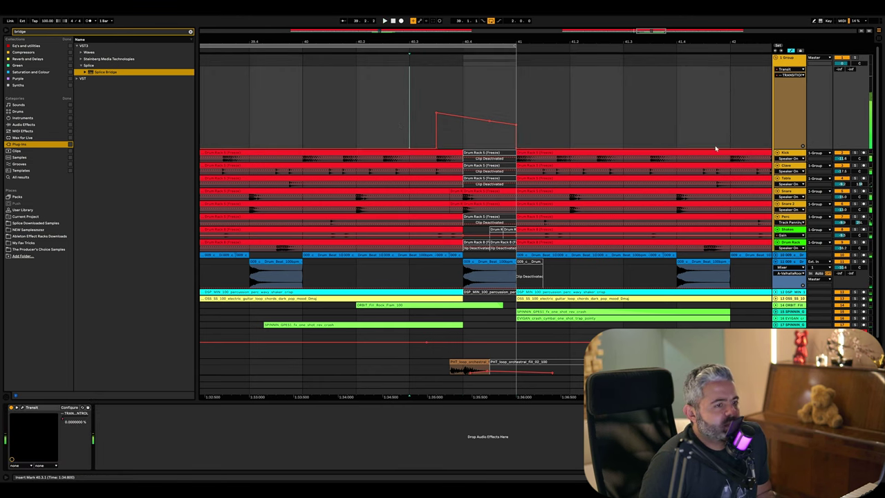
Step: Duplicate the Kick track and keep only an active clip from 40.4.1 to 41.1.1 on the copy
click(788, 154)
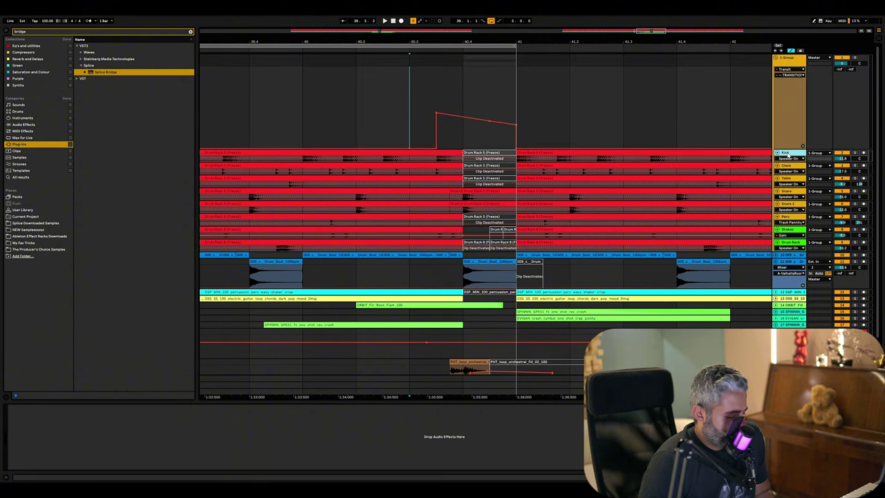
click(490, 166)
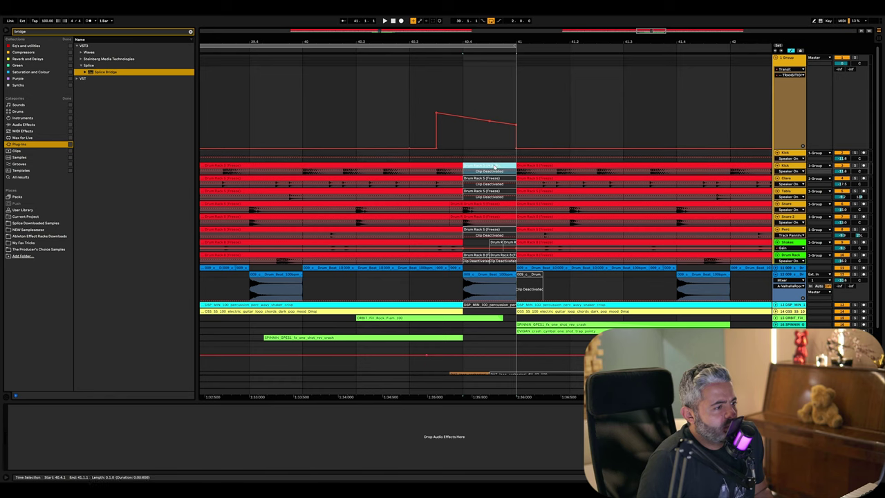
click(493, 166)
double_click(493, 166)
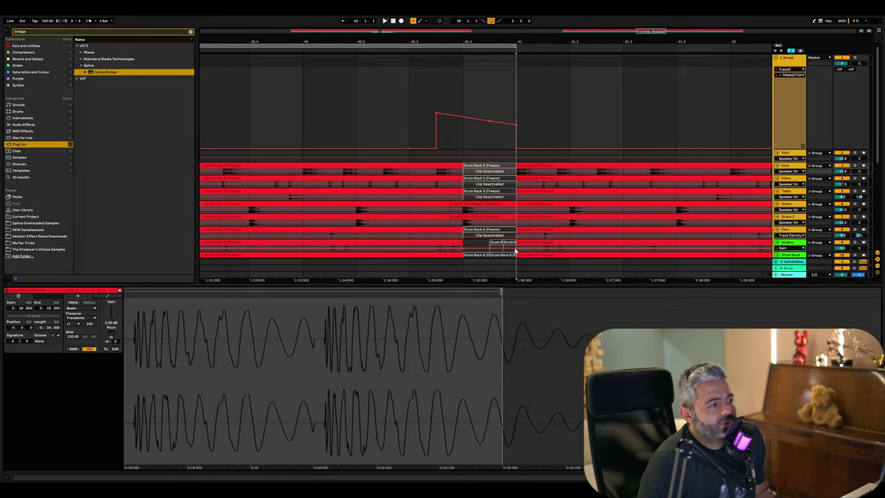
key(ctrl+alt+l)
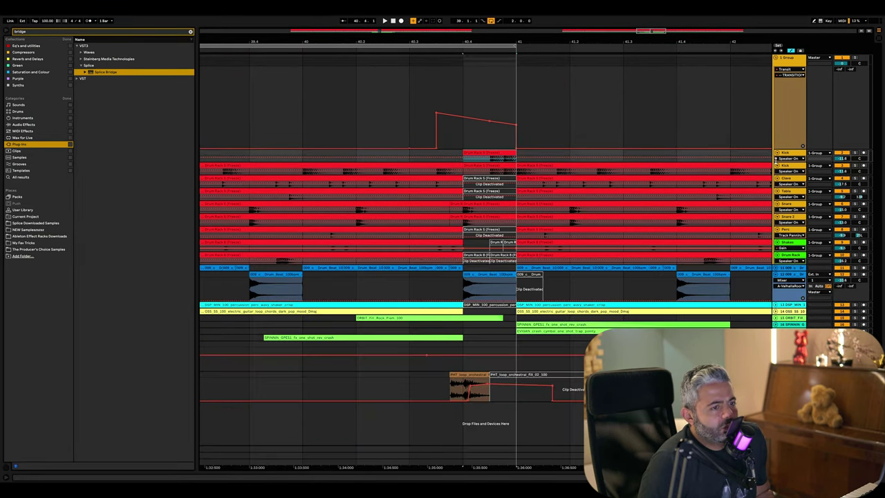
Step: Move the copied Kick track out of the drum group to above it and play the transition from 40.2.1
drag(787, 158, 786, 66)
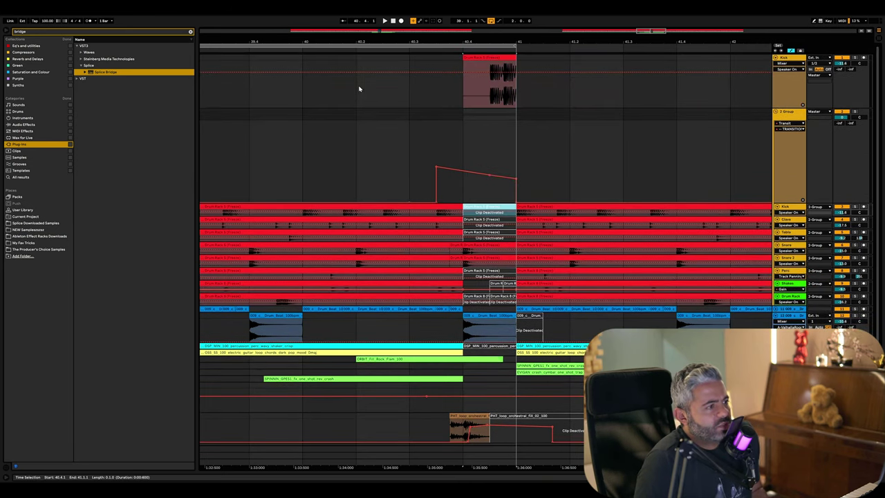
click(359, 89)
key(space)
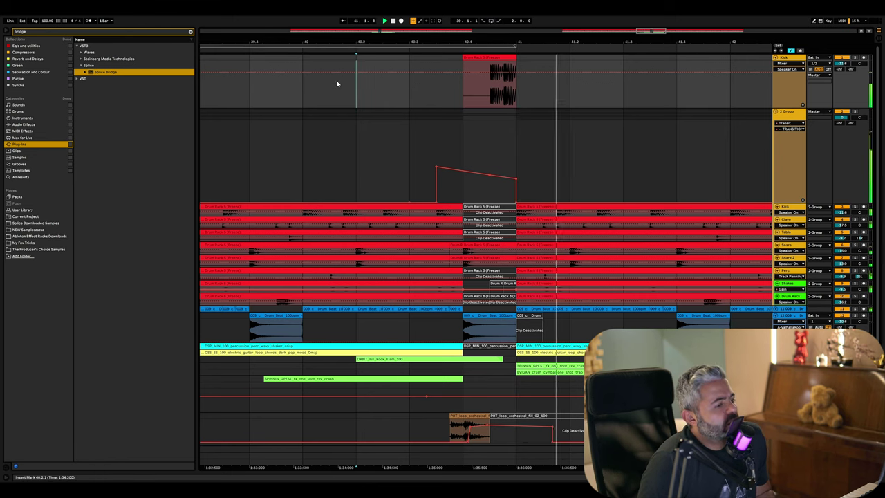
scroll(430, 150, down, 1)
key(space)
key(space)
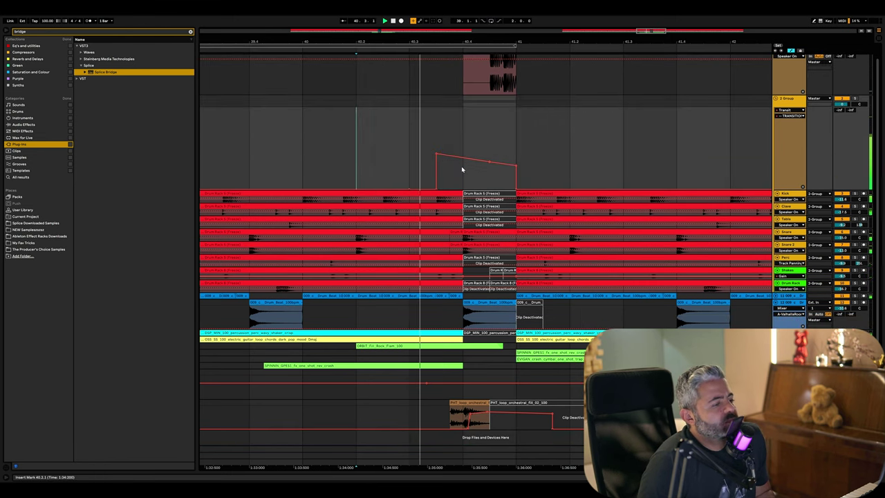
Step: Slope the orchestral fill's reverb send automation down past bar 41, and move the fill clip to start at 40.4.1 on a 1/16 grid
drag(488, 415, 489, 419)
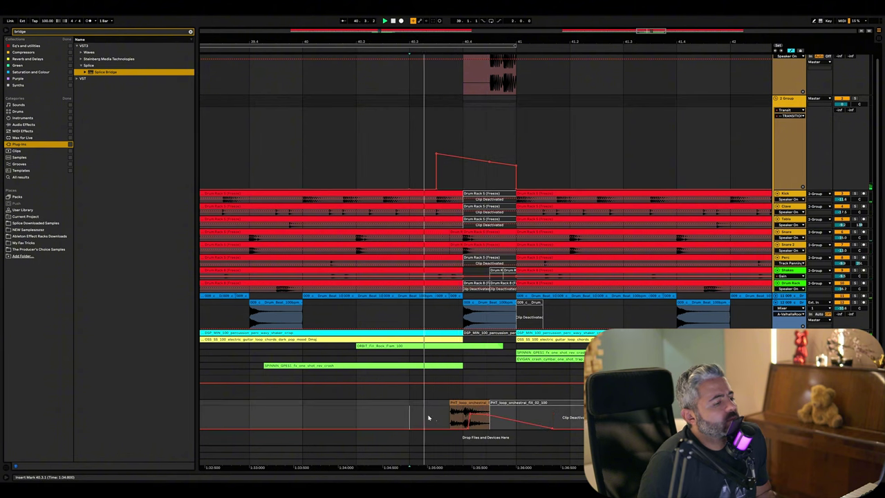
right_click(453, 413)
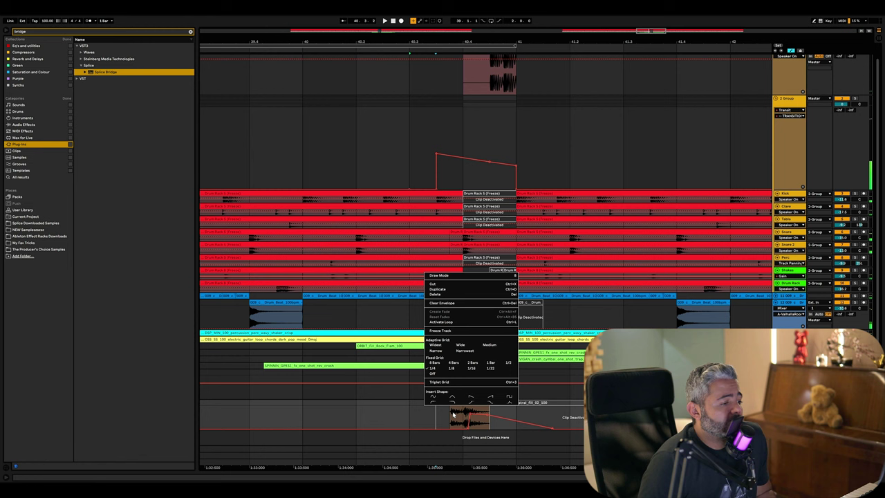
click(474, 370)
drag(475, 415, 490, 415)
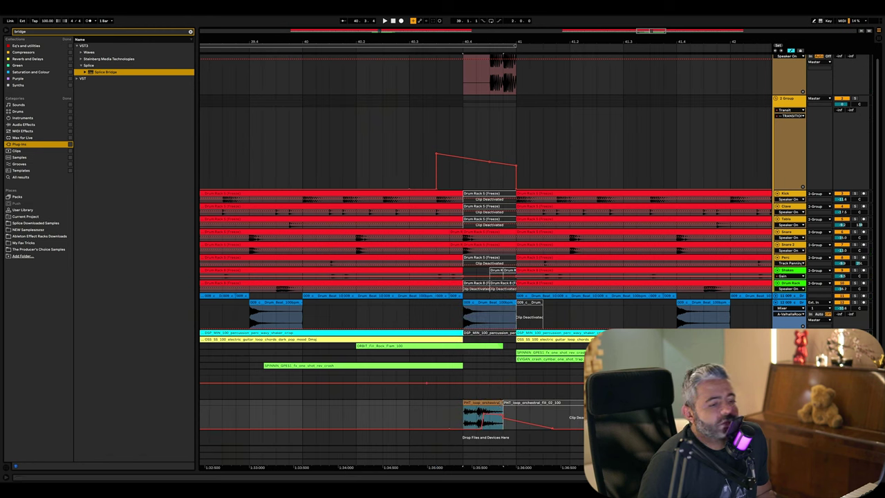
click(410, 402)
key(space)
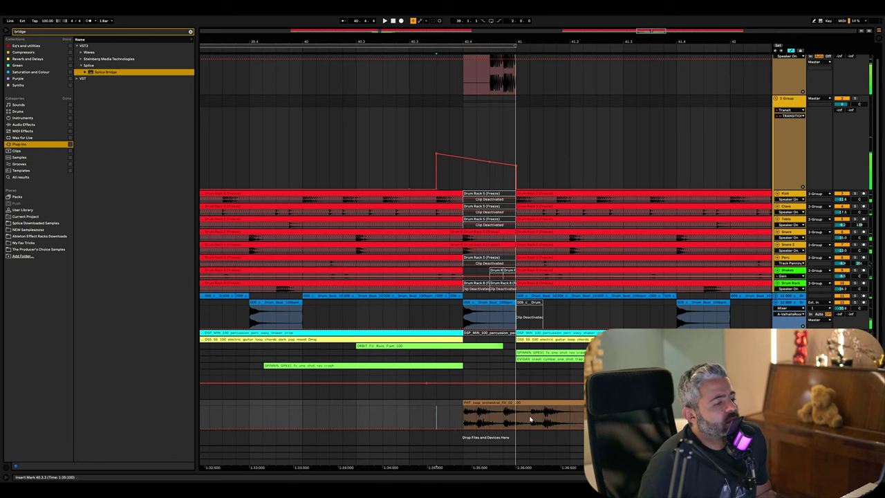
Step: Resize the orchestral fill clip to end at 41.1.2 and deactivate the copied kick clip from 40.4.1 to 41.1.1, playing the result
click(448, 414)
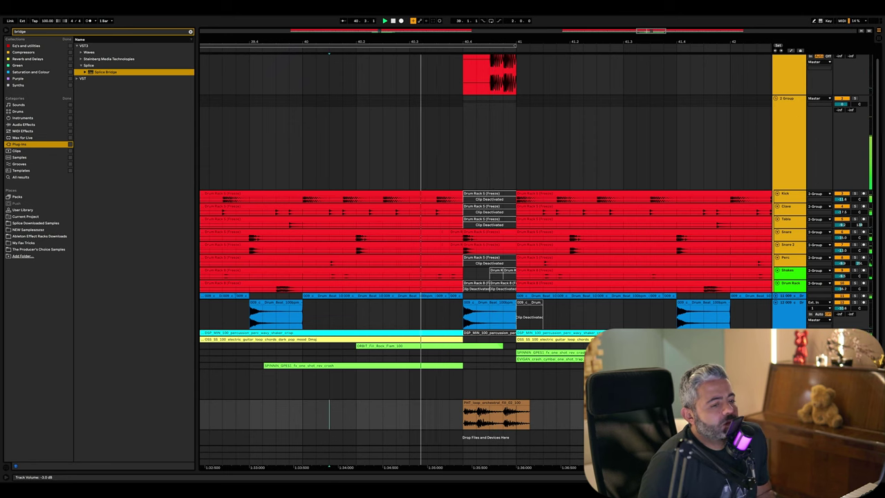
click(489, 73)
key(0)
key(space)
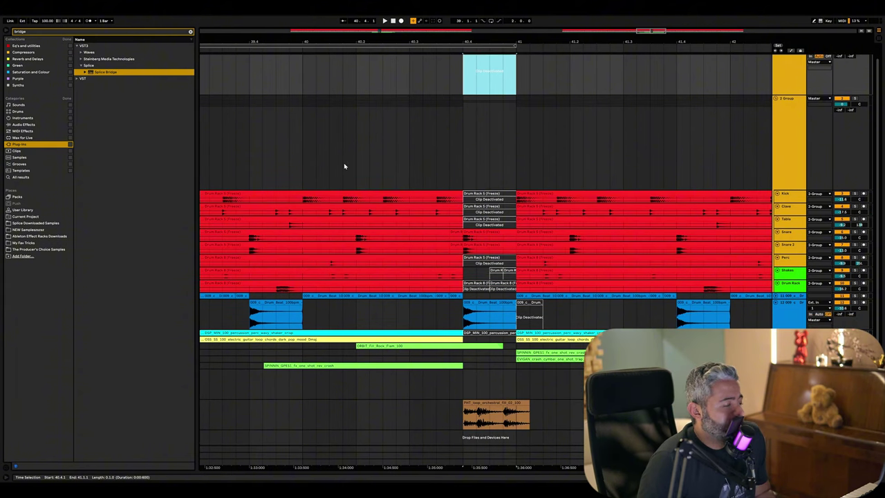
click(295, 138)
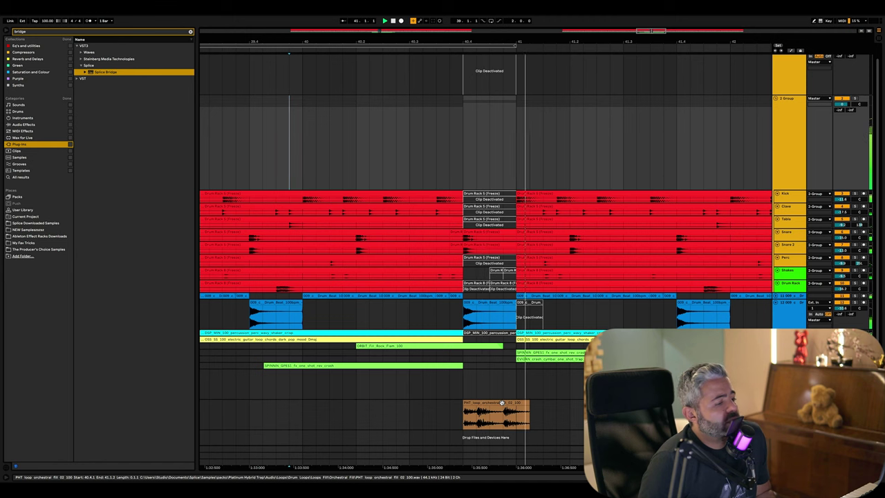
Step: Try the orchestral fill clip starting at 40.3.3, play the transition, and move the clip back to 40.4.1
drag(503, 403, 476, 403)
click(371, 402)
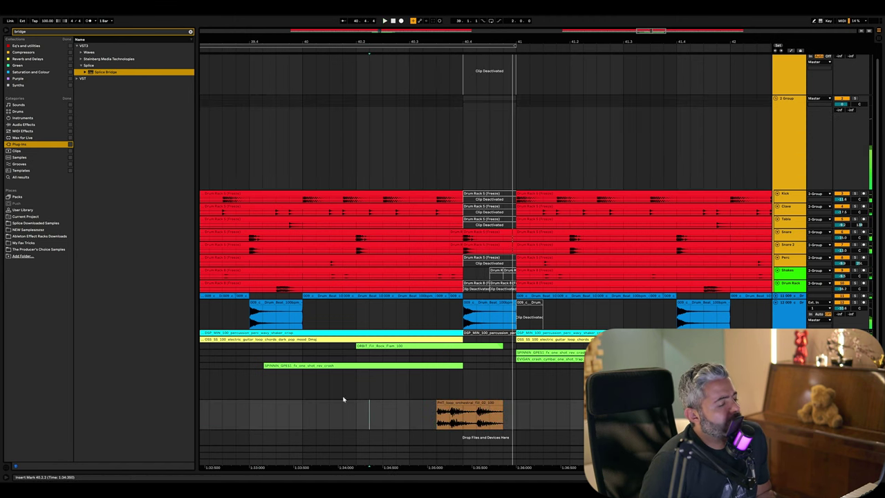
click(342, 401)
drag(457, 409, 482, 402)
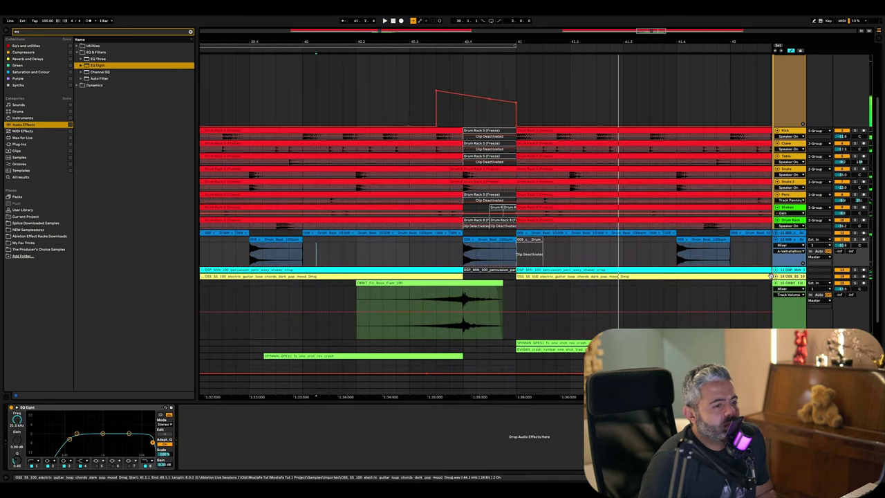
Step: Extend the electric guitar track's Transit automation from 40.4.3 up to 100% at bar 41 and play it back
click(774, 276)
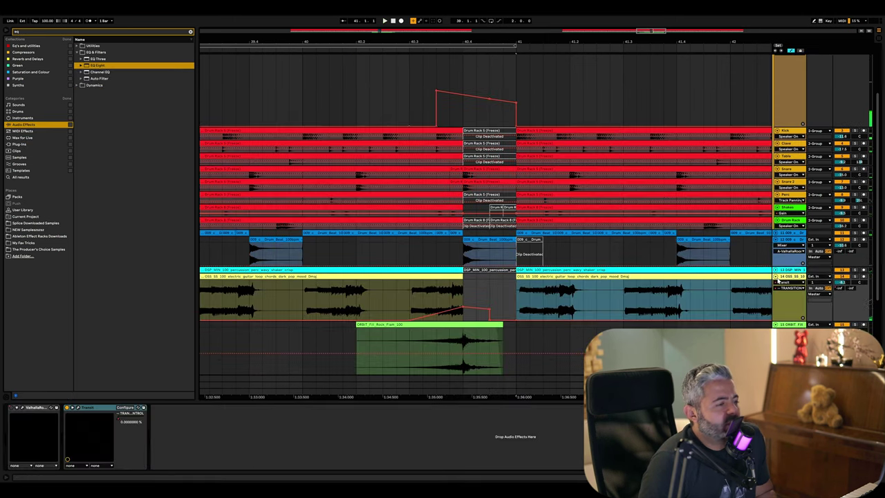
click(489, 322)
mouse_move(528, 323)
mouse_down()
mouse_move(499, 323)
mouse_move(515, 313)
mouse_move(515, 280)
mouse_up()
key(space)
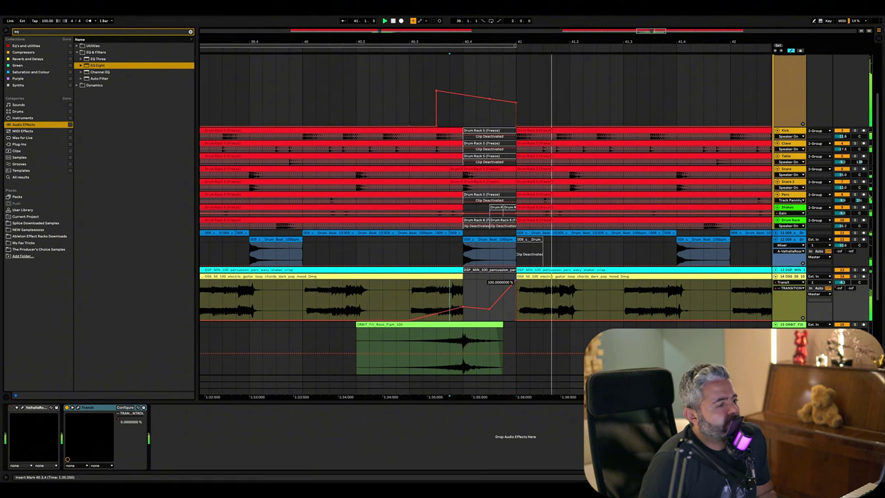
click(386, 289)
key(space)
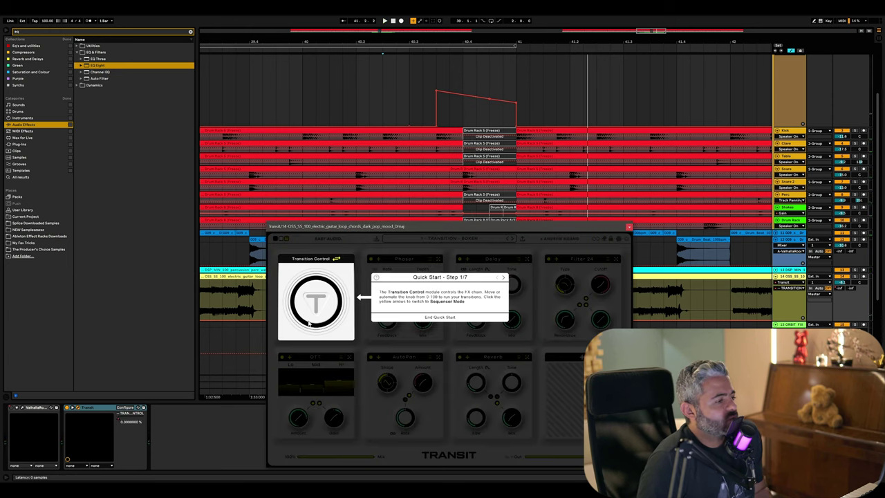
Step: Dismiss Transit's quick start guide on the electric guitar track and audition presets up to Transition - BP Washout
click(381, 317)
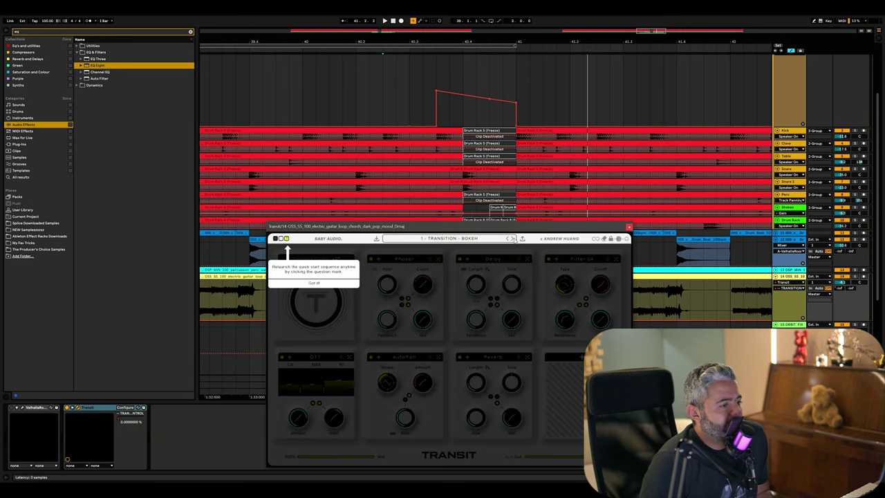
click(322, 283)
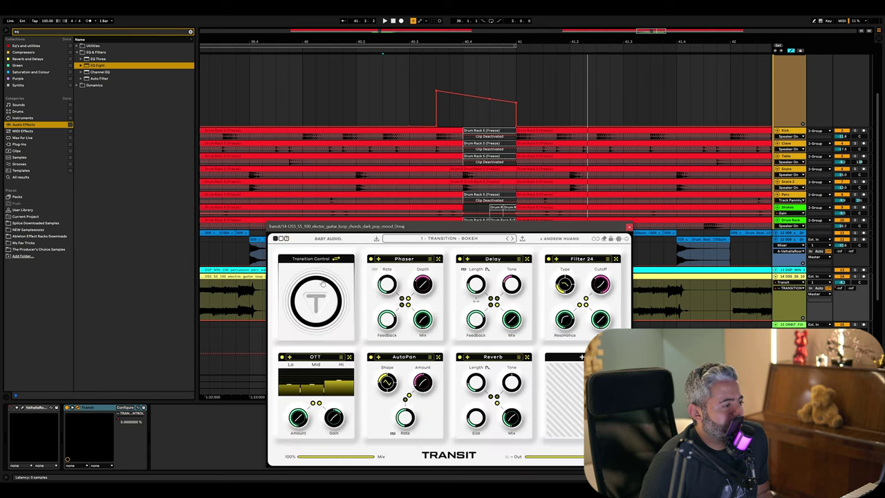
click(511, 238)
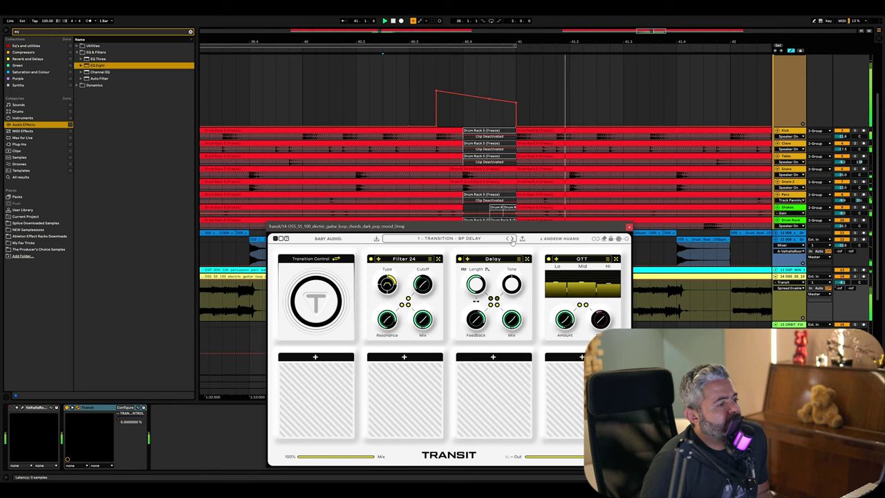
click(512, 239)
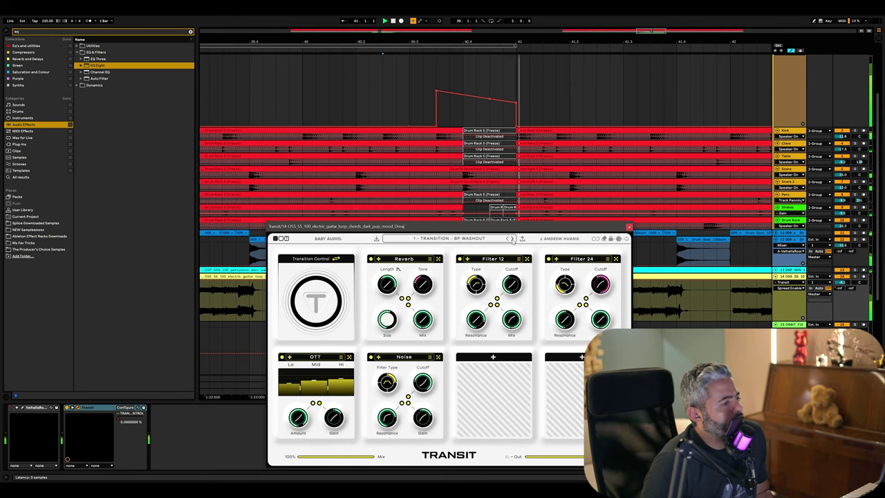
Step: Audition successive Transit presets on the drum group during playback, from Sweep Down & Out through to Tumble & Swell, and close the plug-in
click(794, 81)
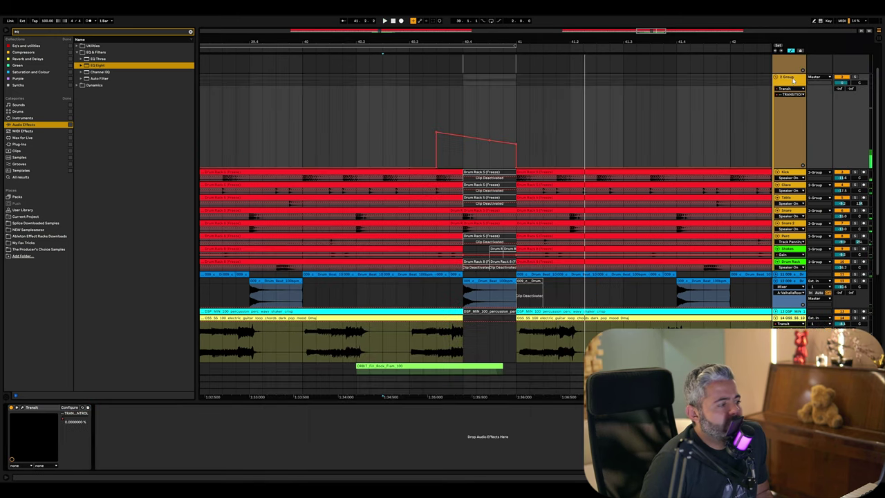
click(23, 410)
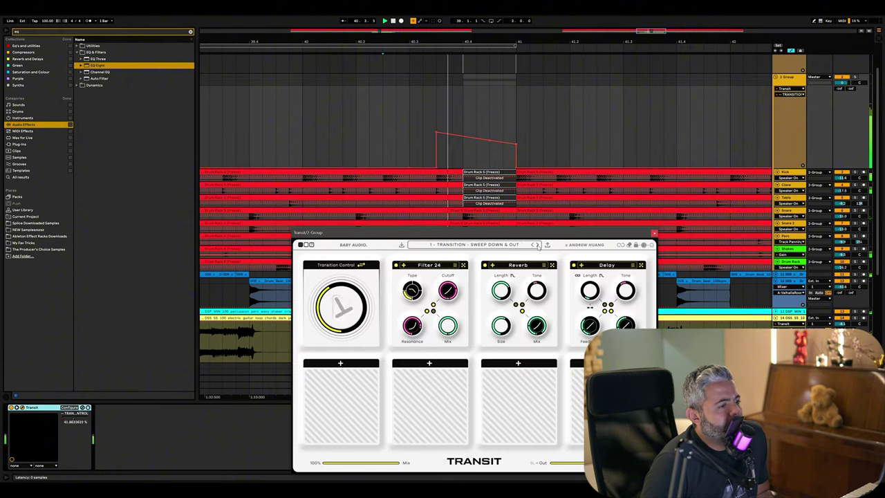
click(537, 245)
click(538, 245)
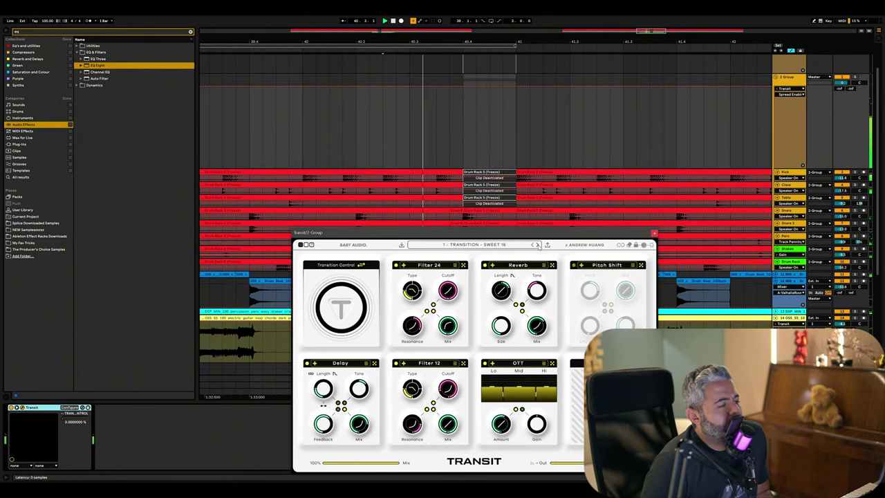
click(538, 245)
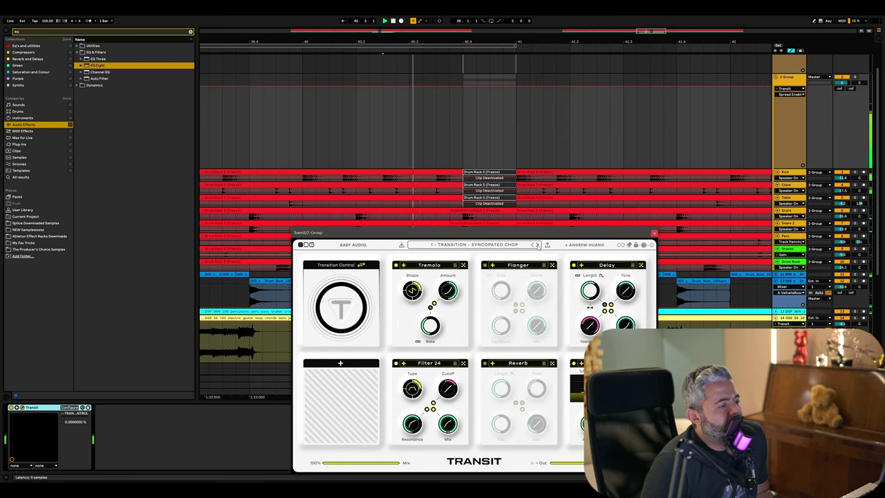
click(537, 245)
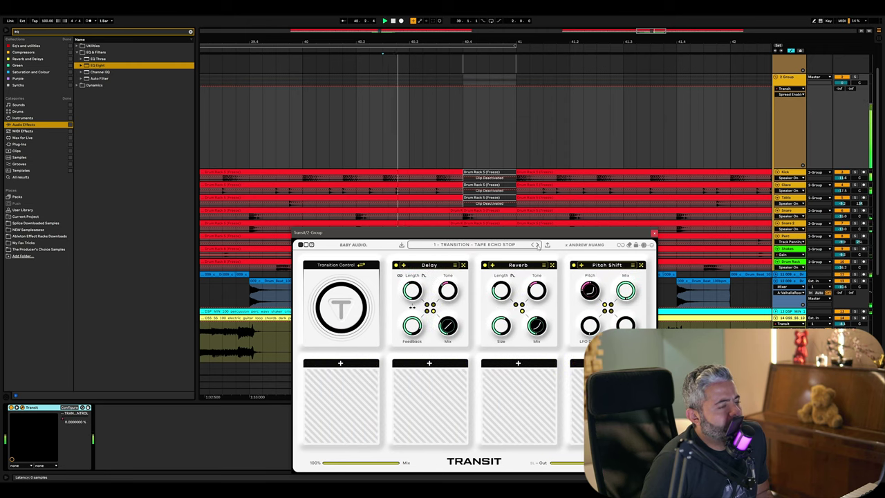
click(537, 245)
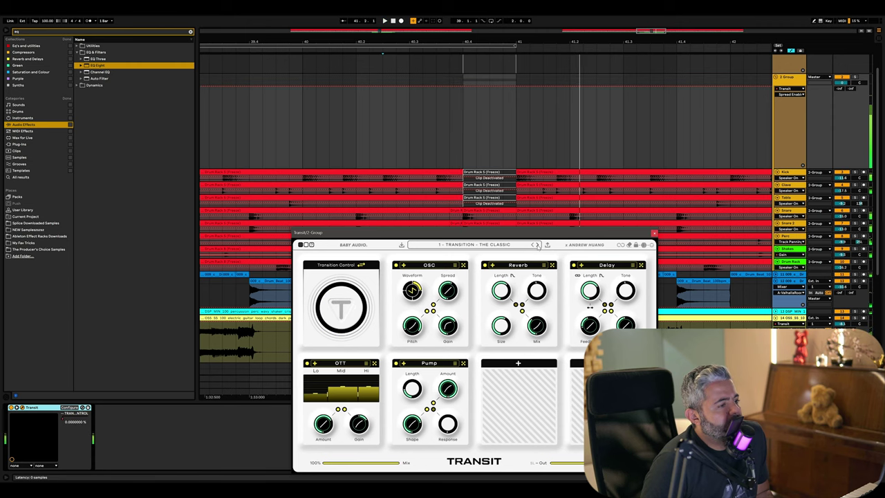
click(537, 245)
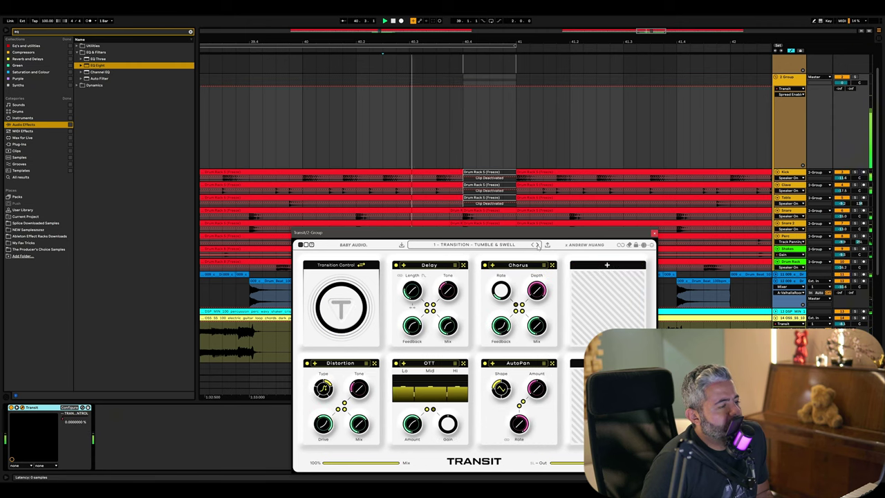
click(654, 233)
Step: Search the plug-ins for "tape" and add kHs Tape Stop to the electric guitar track
scroll(539, 208, down, 3)
click(795, 272)
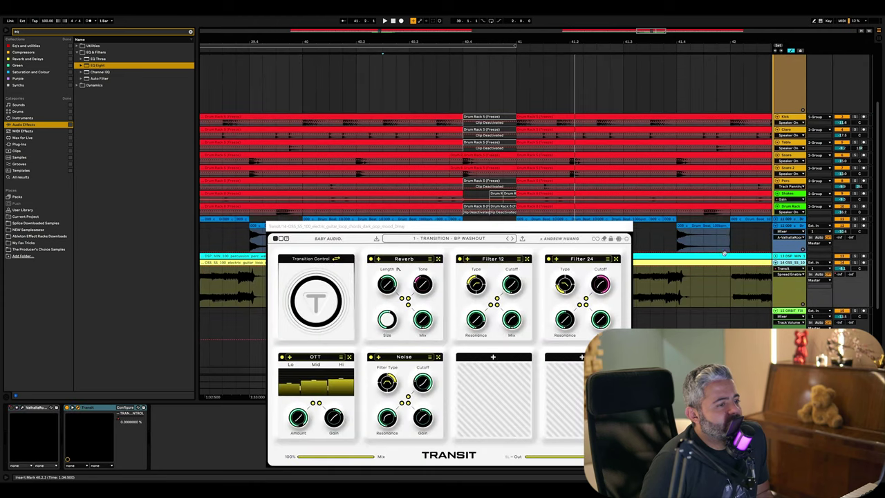
click(628, 228)
click(190, 32)
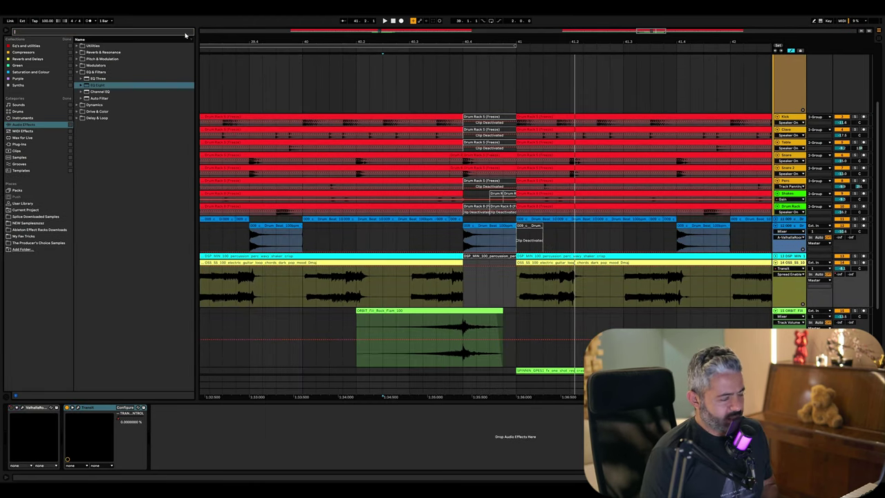
text(tape)
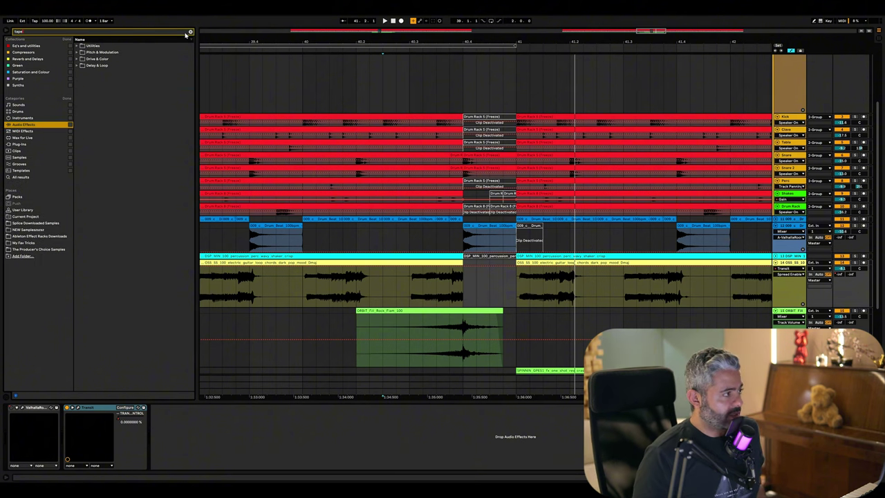
click(20, 144)
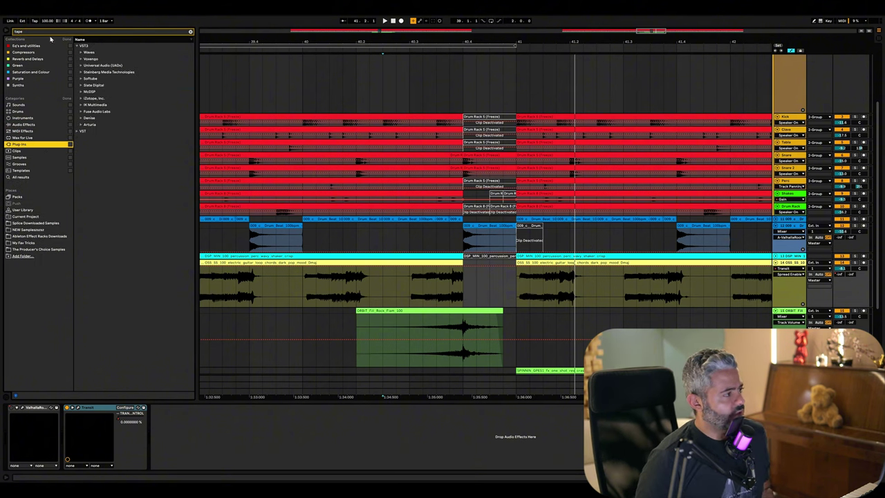
key(space)
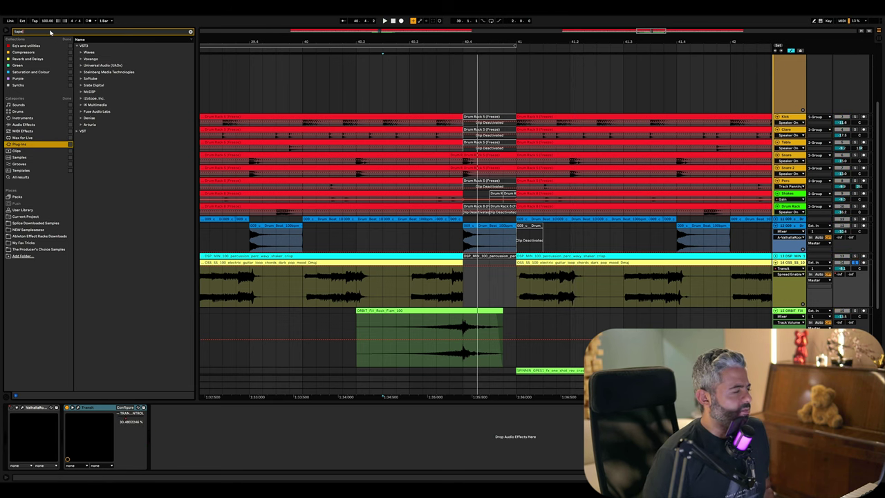
double_click(86, 122)
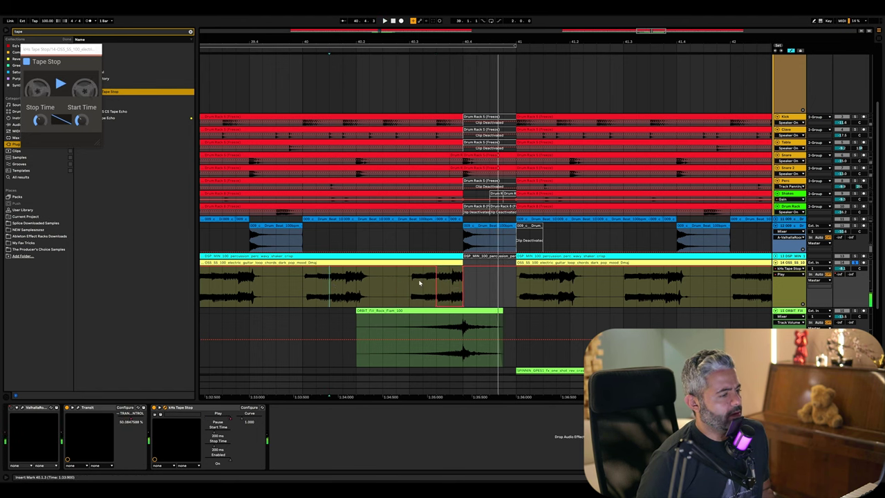
Step: Automate Tape Stop's Play parameter to pause from 40.3.4, one sixteenth before beat 40.4, and play the guitar through it
click(484, 289)
click(409, 282)
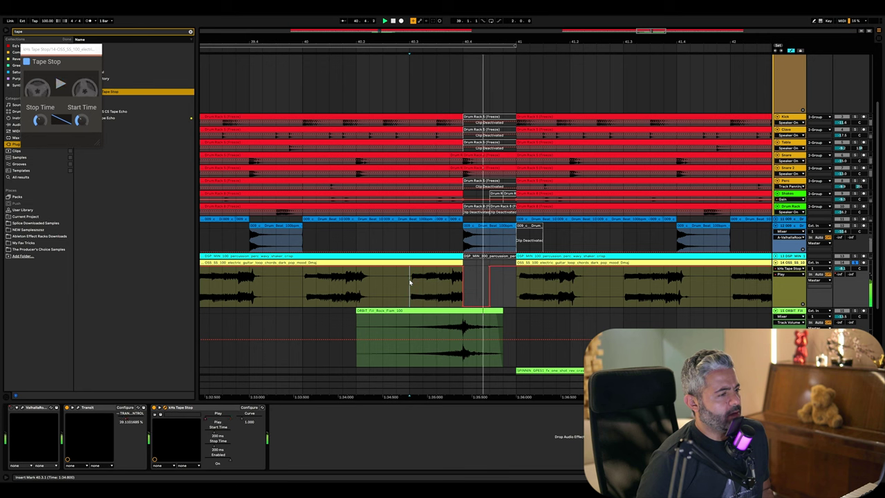
drag(450, 283, 462, 283)
click(370, 285)
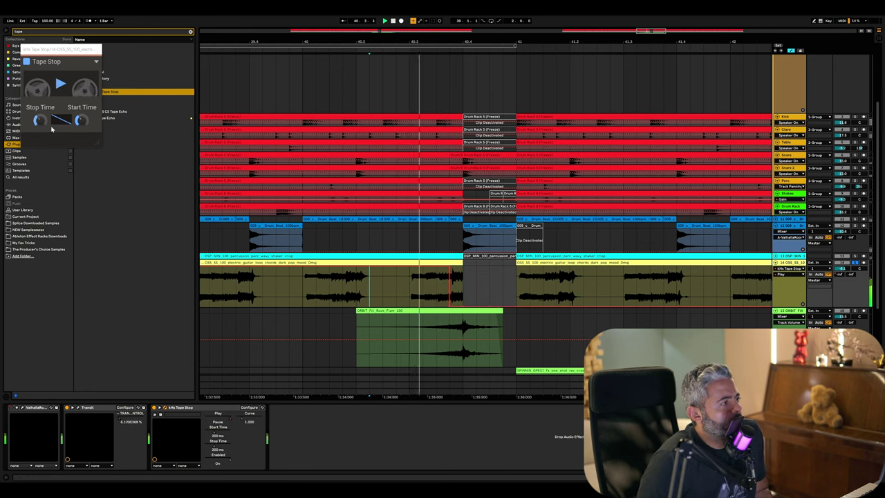
Step: Set Tape Stop's Stop Time to 763 ms and Start Time to 0 ms while listening to the transition
mouse_move(40, 121)
mouse_down()
mouse_move(39, 112)
mouse_move(46, 121)
mouse_up()
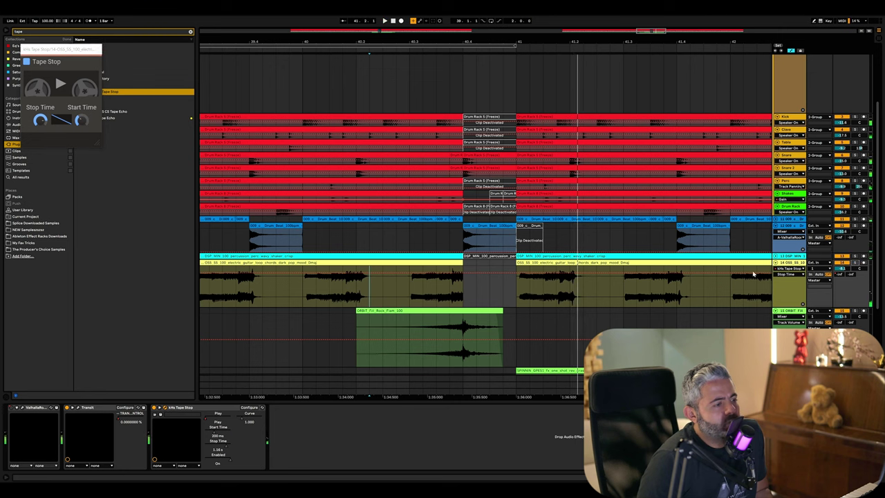
key(space)
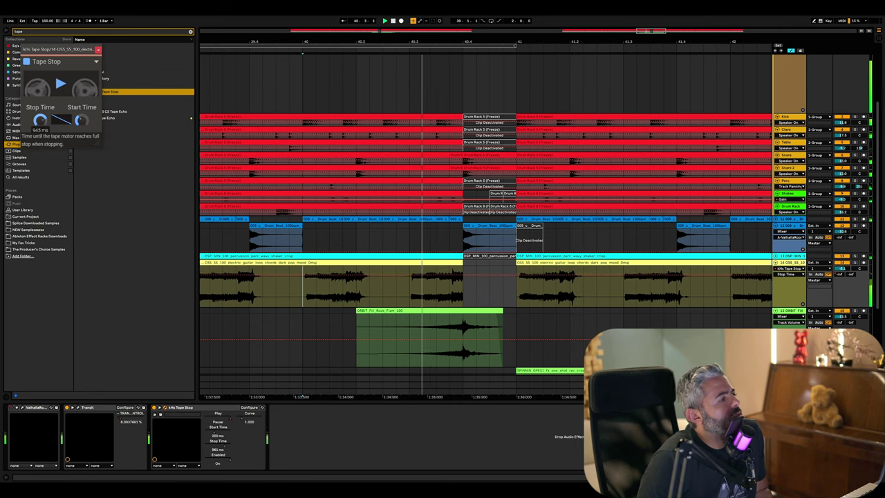
drag(39, 119, 80, 123)
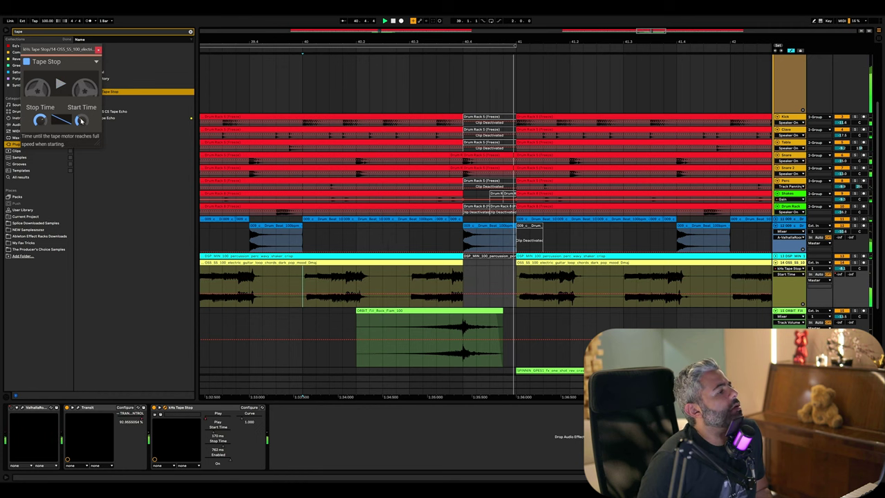
key(space)
key(space)
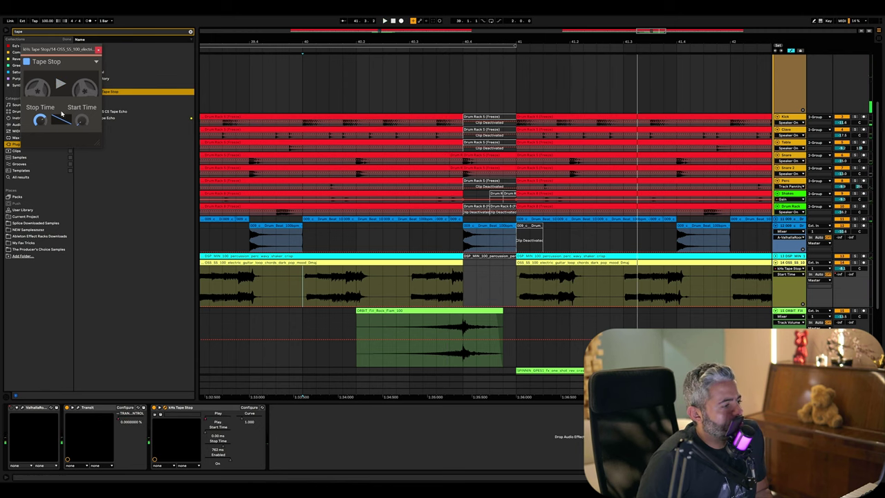
Step: Return Tape Stop's Play automation to playing at 41.1.1 on the guitar track and play the transition from before the tape stop
drag(515, 290, 597, 291)
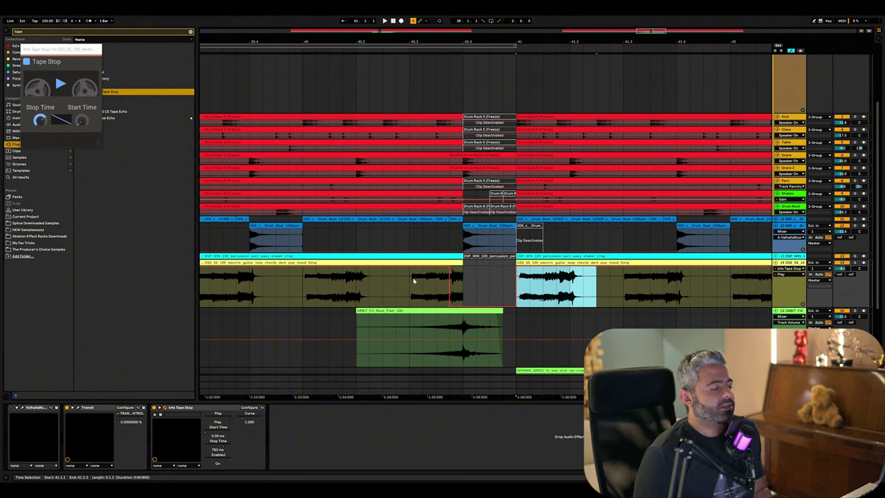
click(381, 299)
key(space)
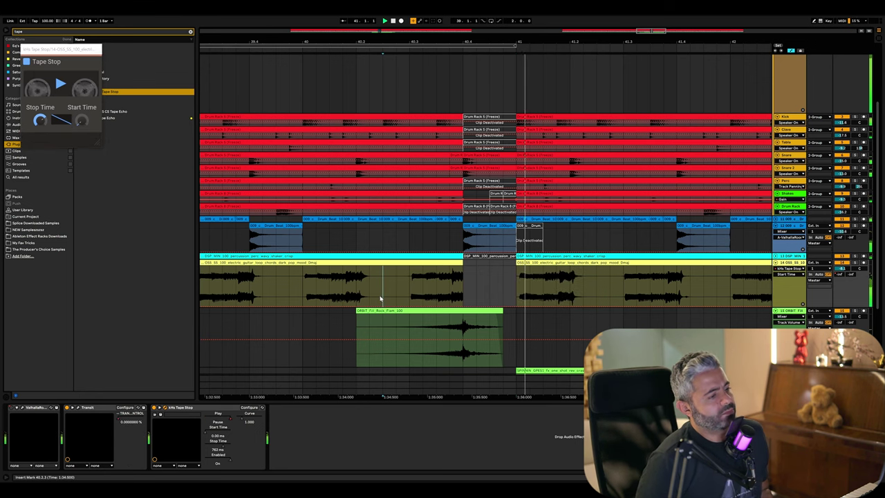
key(space)
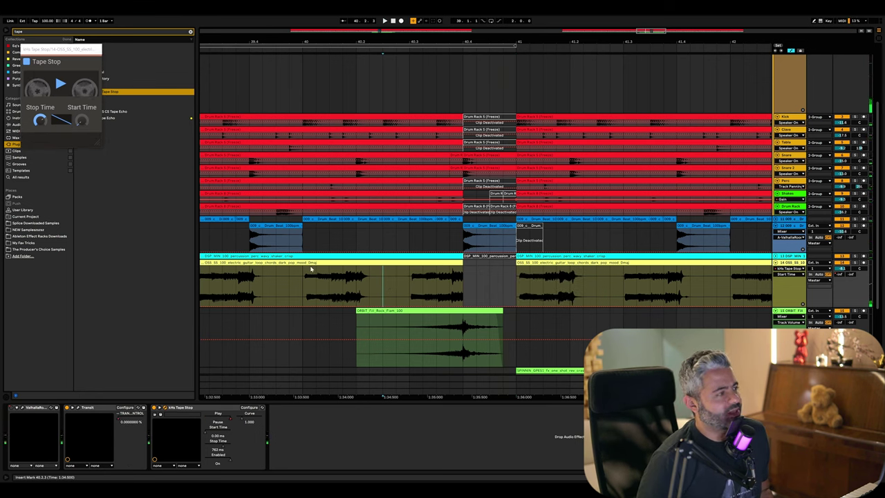
click(358, 280)
key(space)
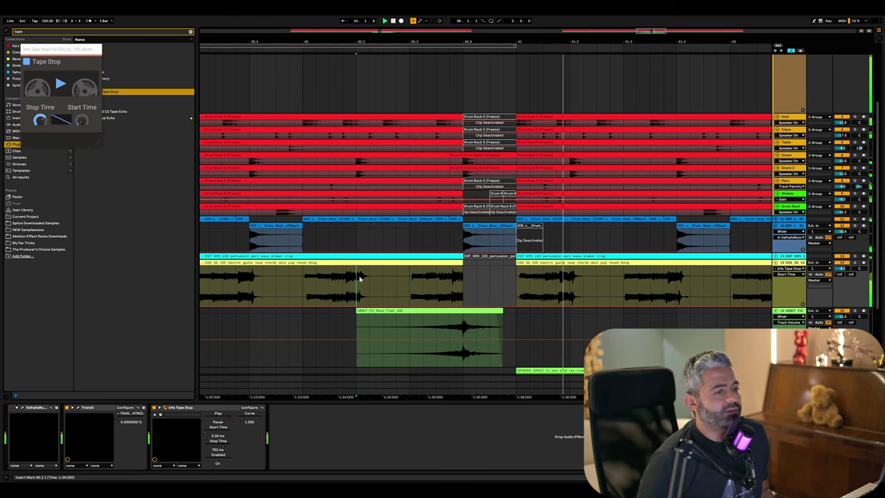
Step: Fold all tracks, show a wider range of the arrangement, and disarm the Splice Bridge track
alt+click(776, 116)
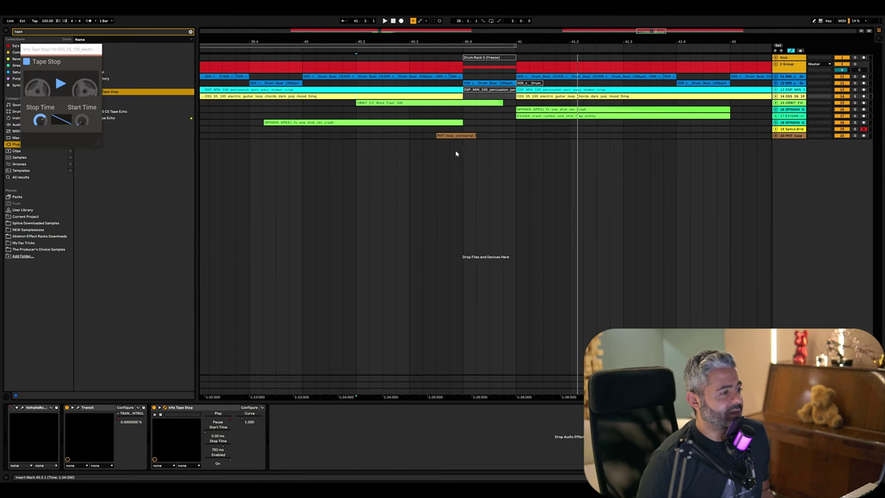
click(492, 173)
key(minus)
key(minus)
key(minus)
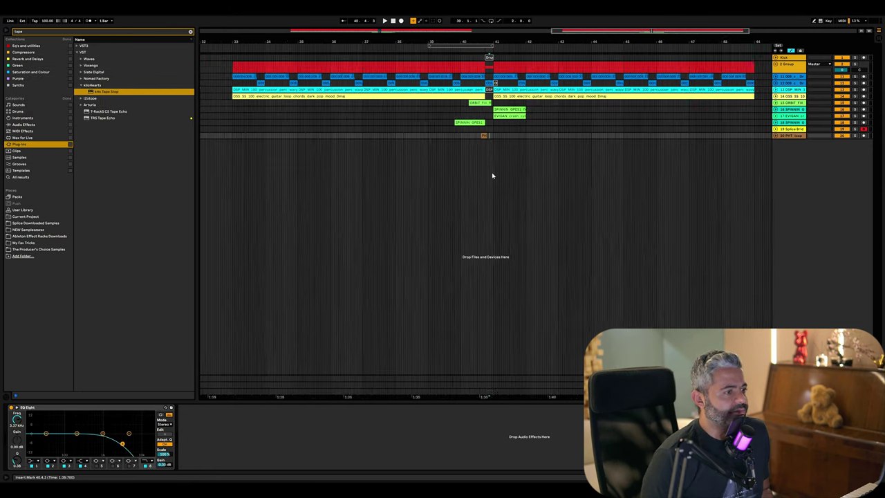
click(864, 130)
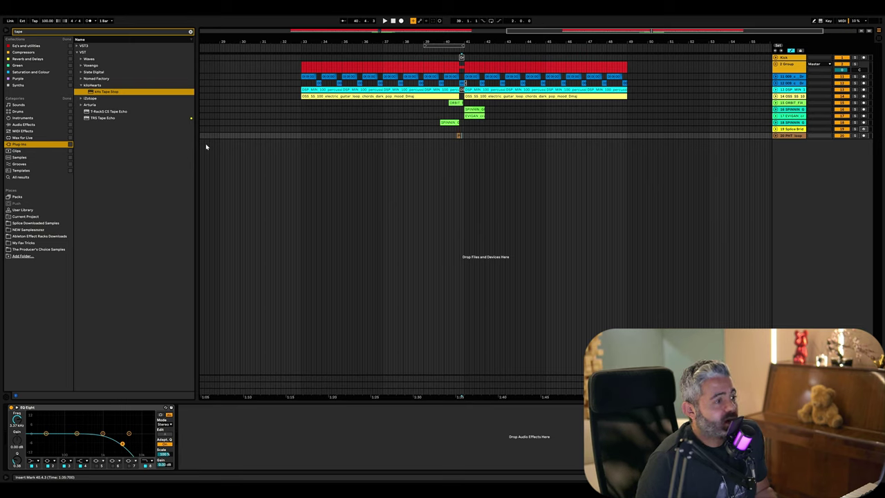
Step: Set the arrangement grid to 1 Bar and show all tracks at a larger height with automation hidden
right_click(432, 141)
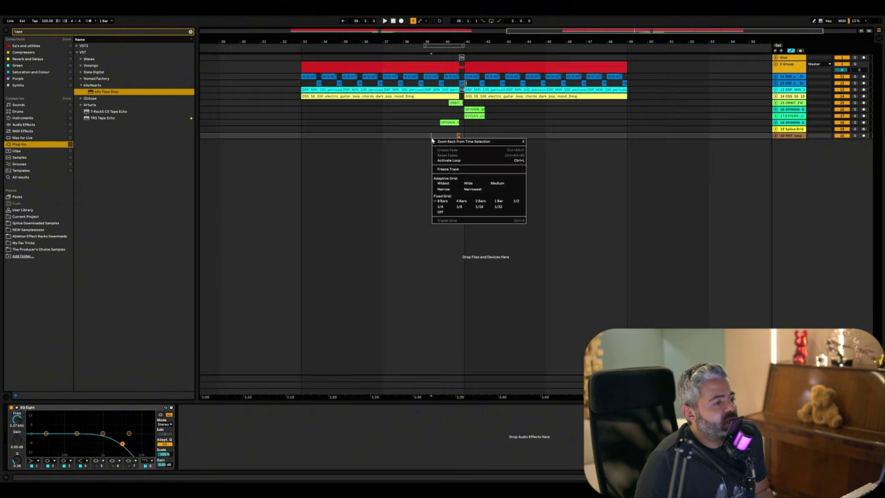
click(498, 201)
click(446, 134)
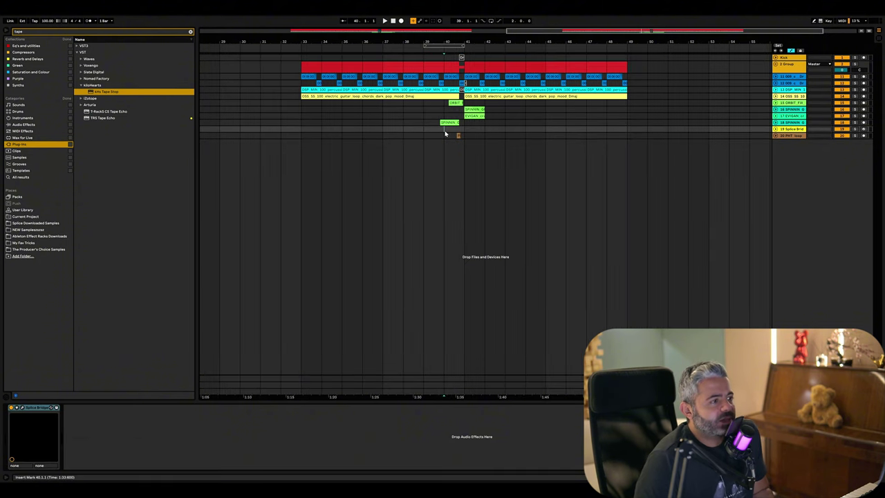
key(plus)
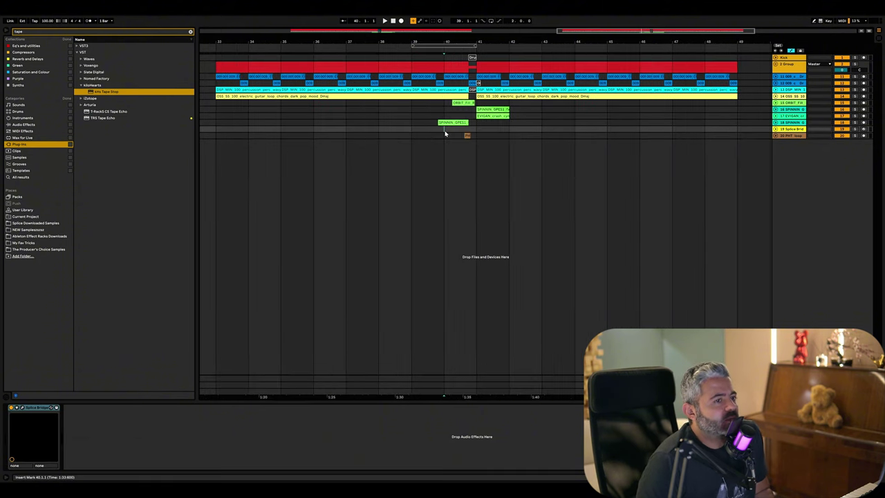
click(863, 33)
click(792, 52)
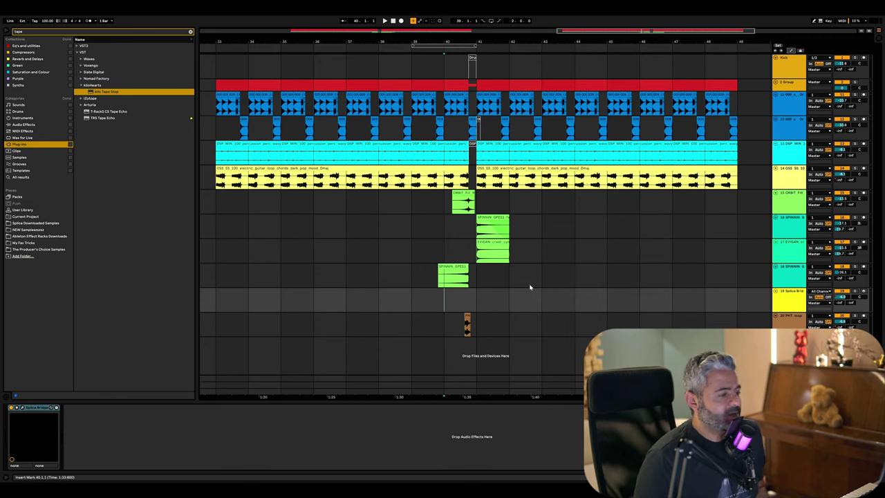
Step: Trim the start of the reversed crash clip to 40.1.1 and unfold the drum group to show its tracks
drag(447, 277, 441, 277)
shift+click(424, 280)
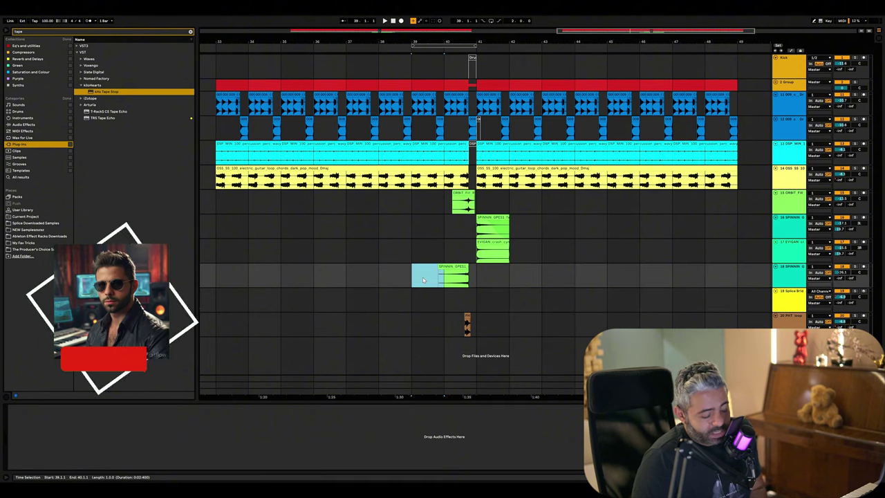
click(441, 280)
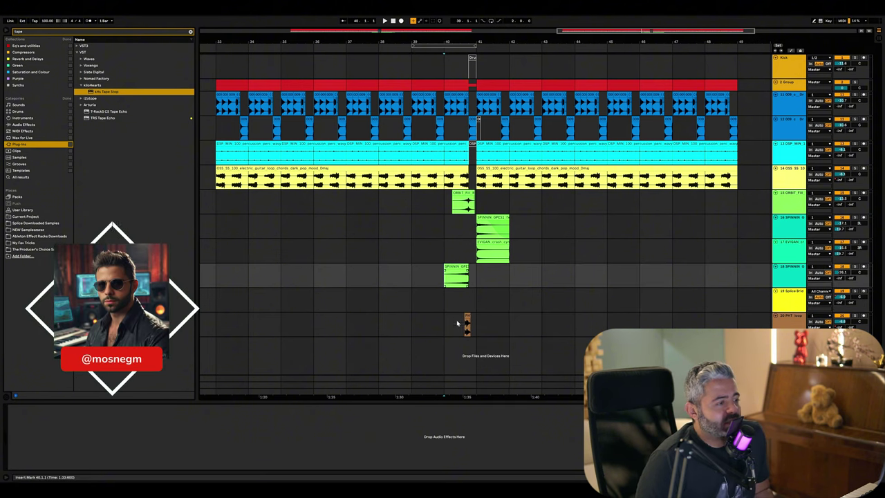
click(777, 83)
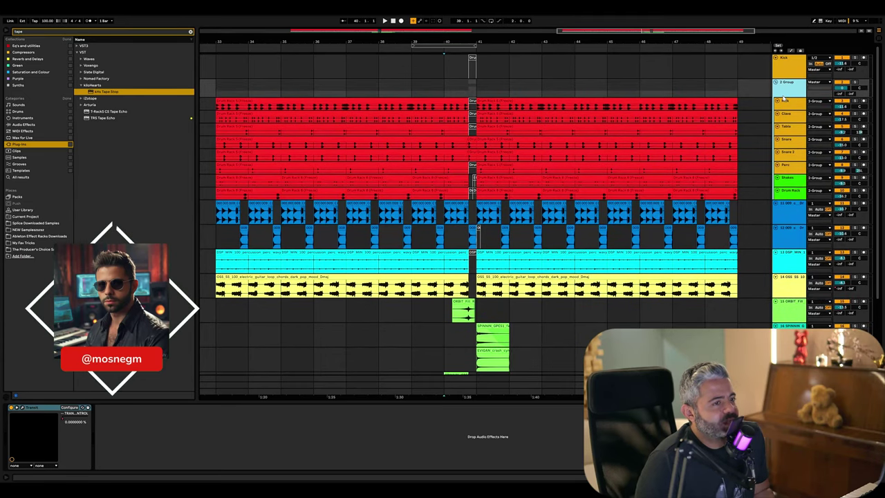
scroll(558, 265, down, 3)
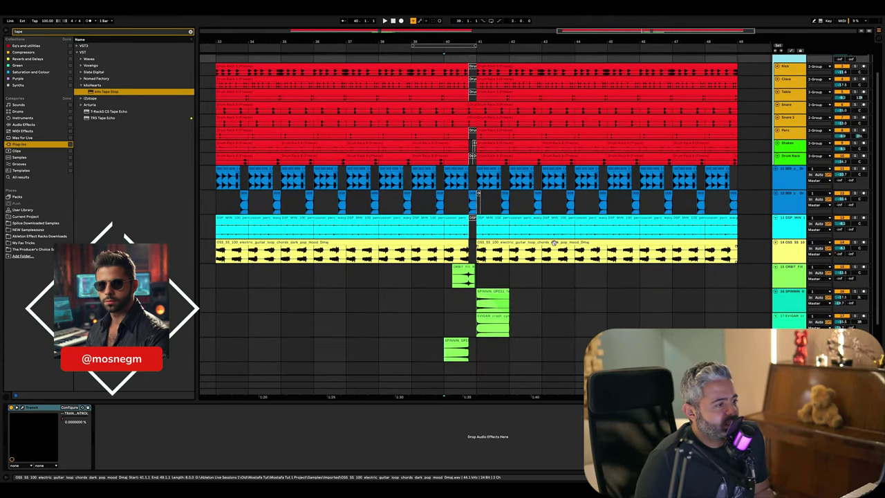